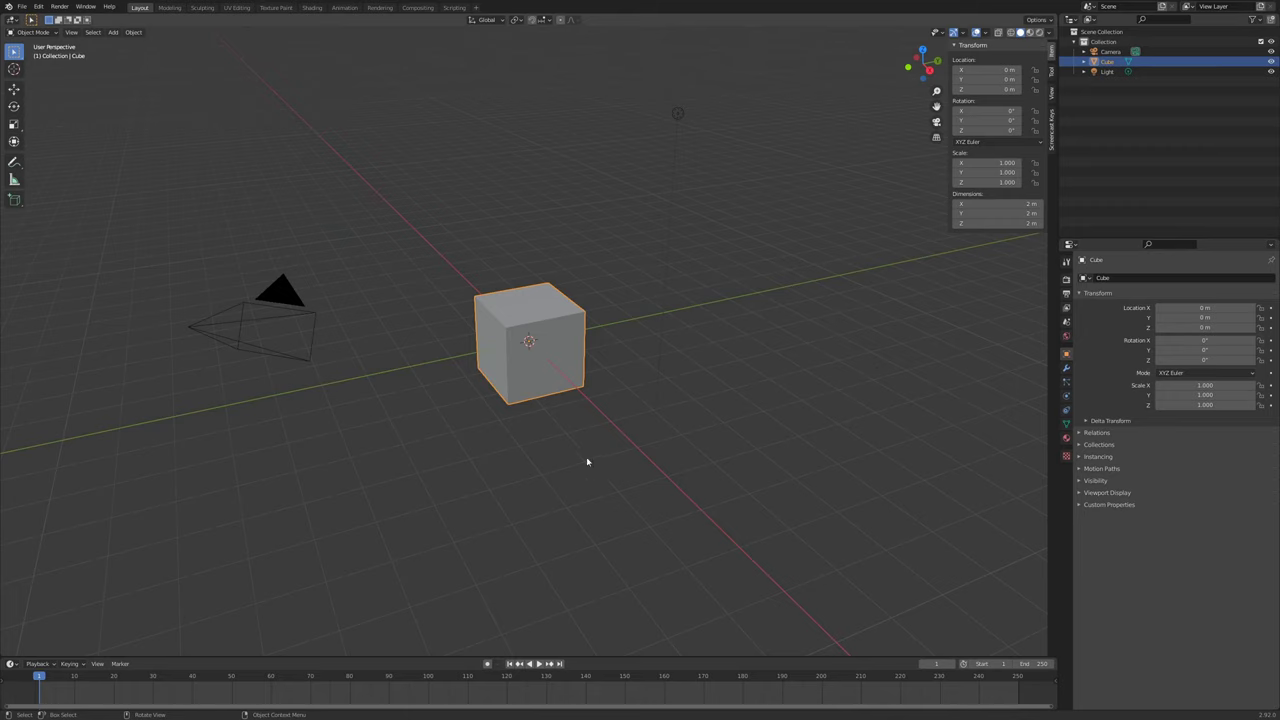
- Delete the camera and light, leaving only the cube, and collapse the timeline to enlarge the viewport
middle_click_drag(522, 438, 543, 437)
left_click(436, 287)
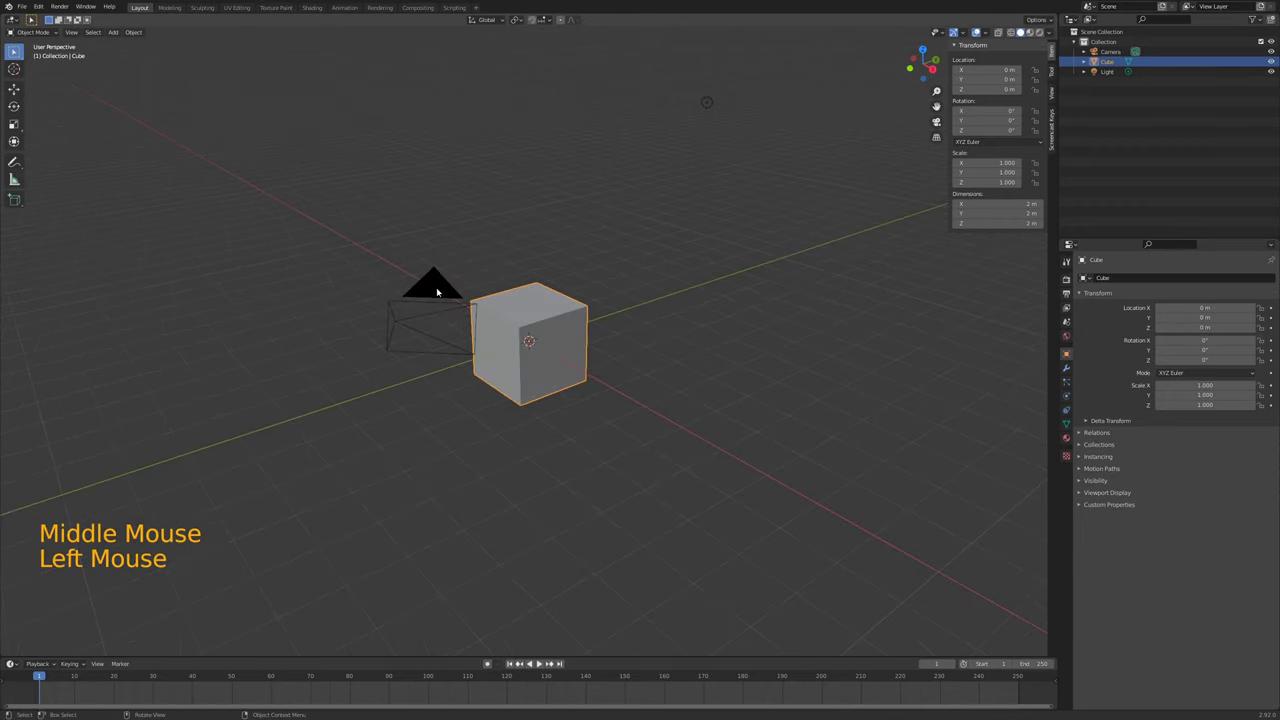
left_click(706, 98)
middle_click_drag(779, 340, 560, 294)
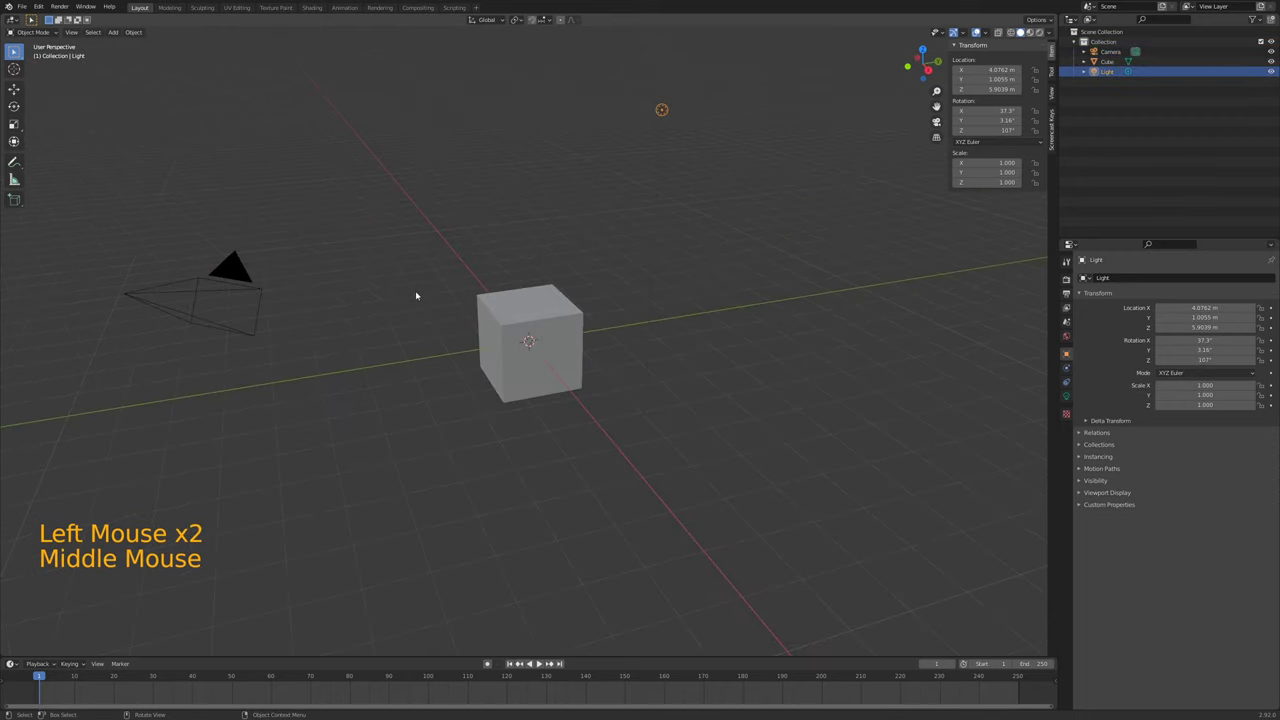
left_click(238, 275, "shift")
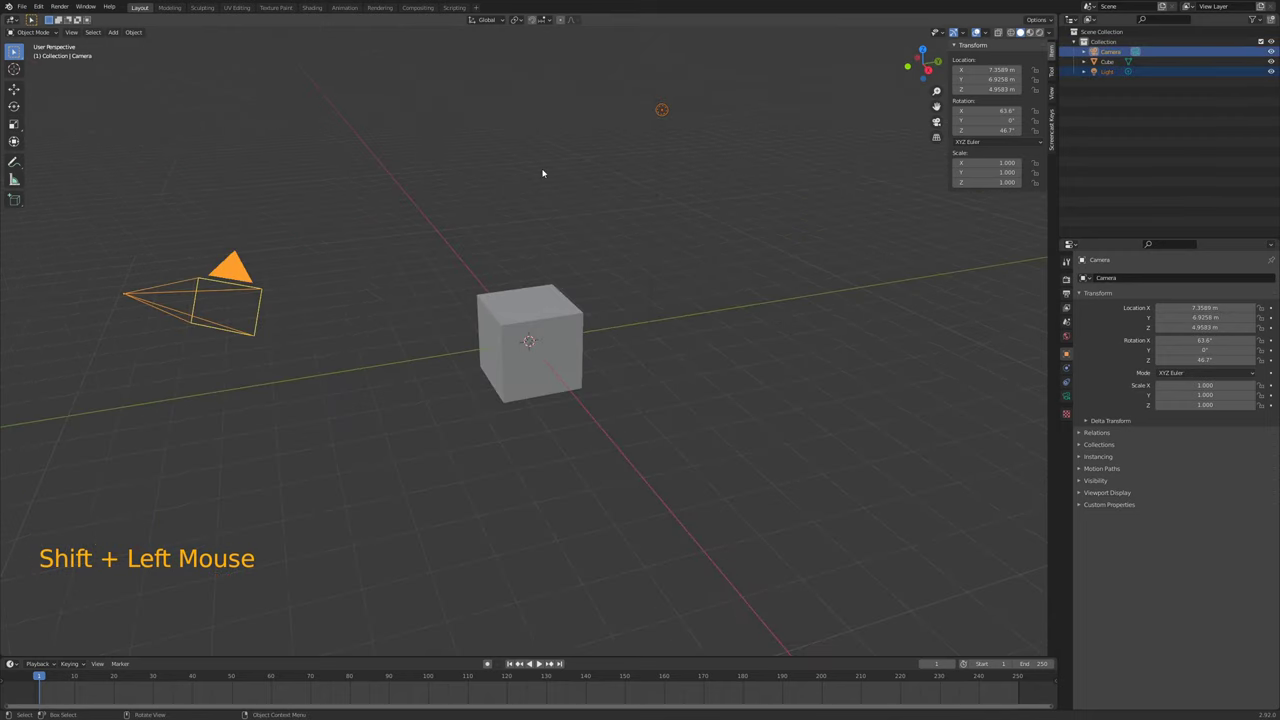
key("Delete")
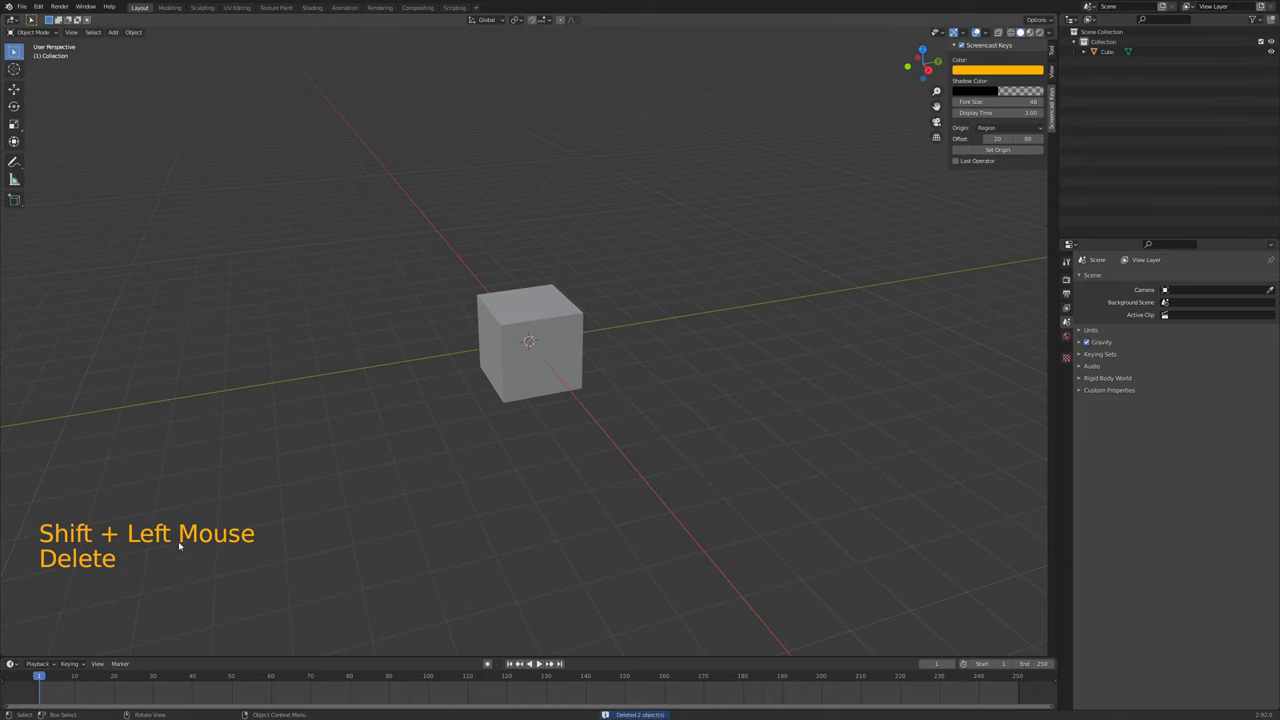
left_click(5, 672)
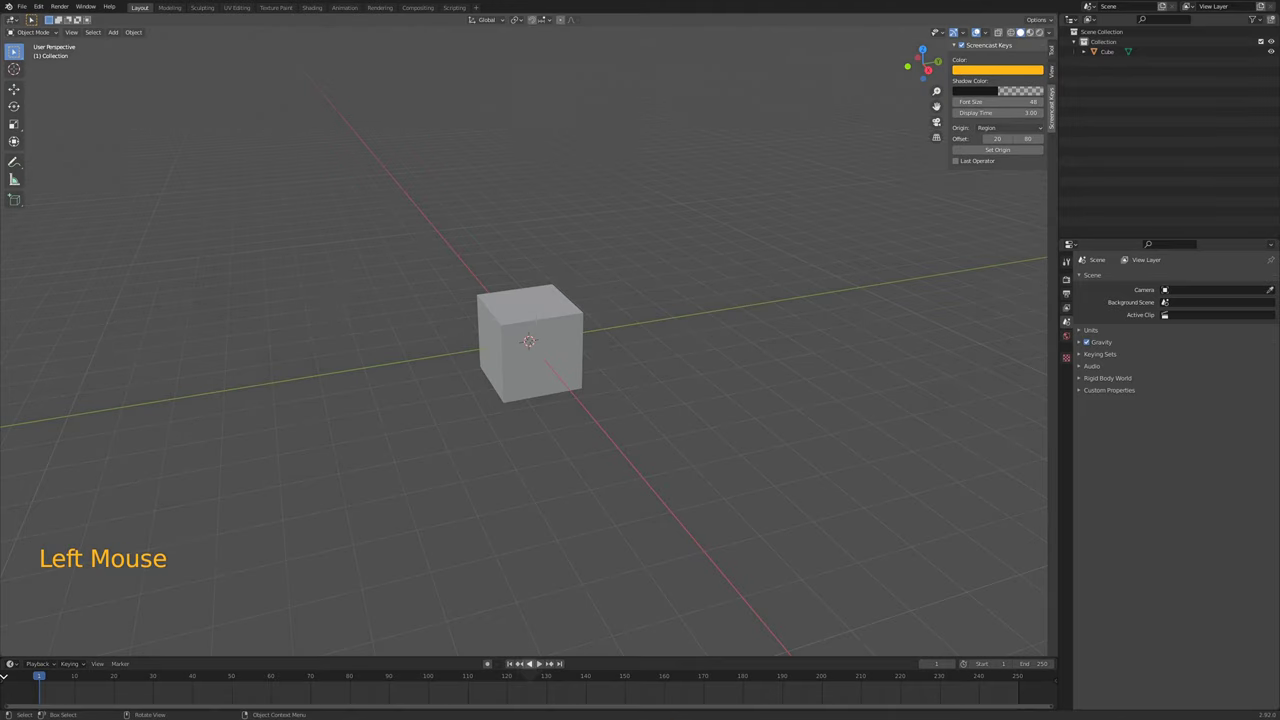
left_click_drag(4, 660, 6, 708)
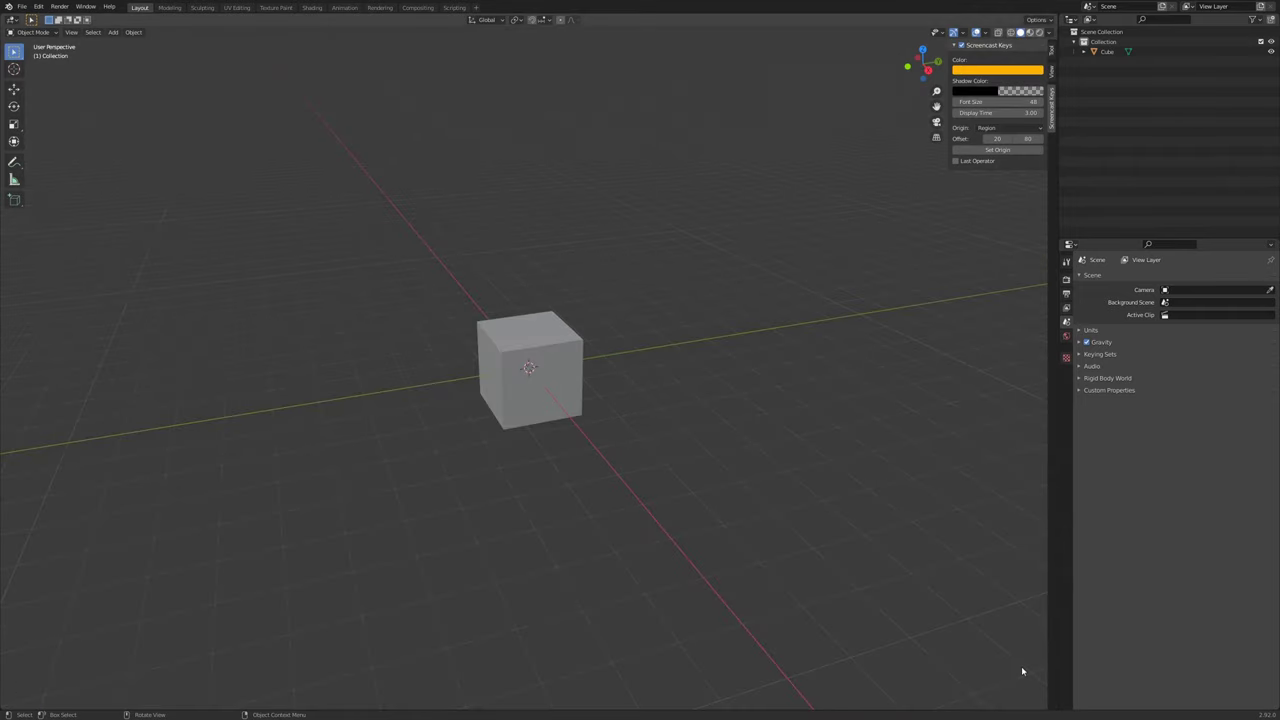
- Select the cube and show the Render properties: Eevee, 64 render and 16 viewport samples
left_click(412, 452)
left_click(489, 169)
left_click(542, 328)
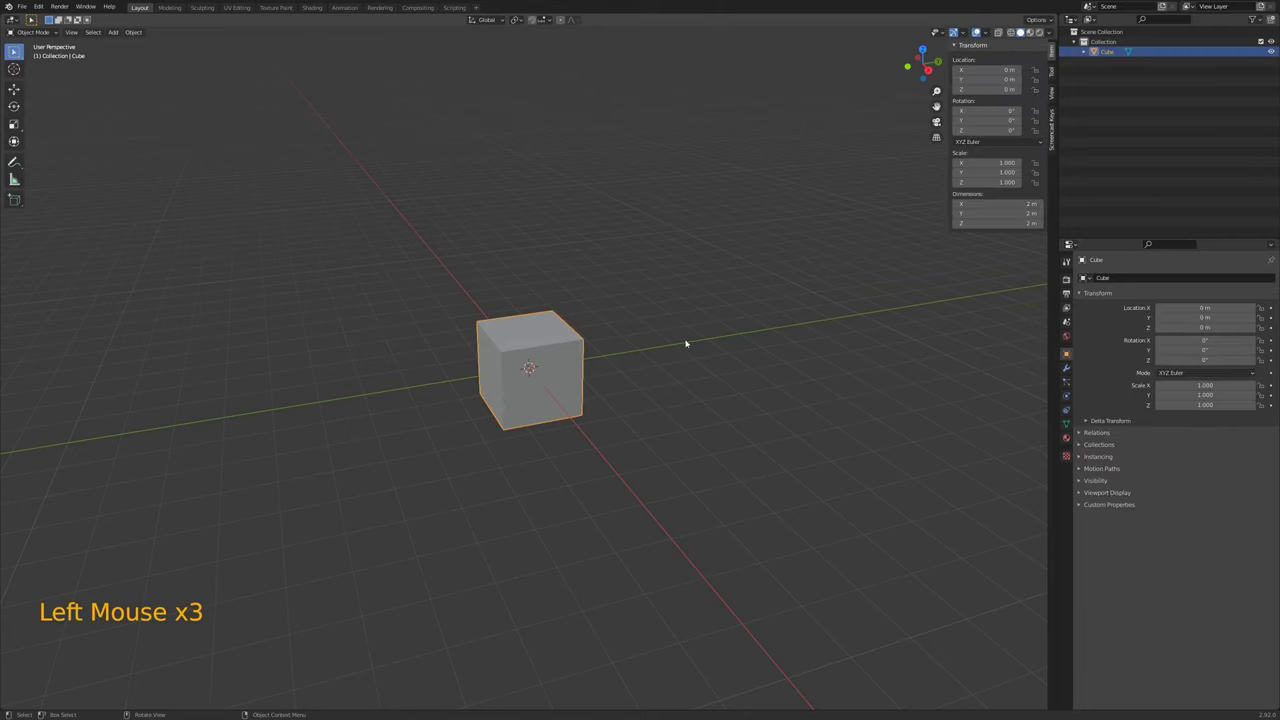
key("alt")
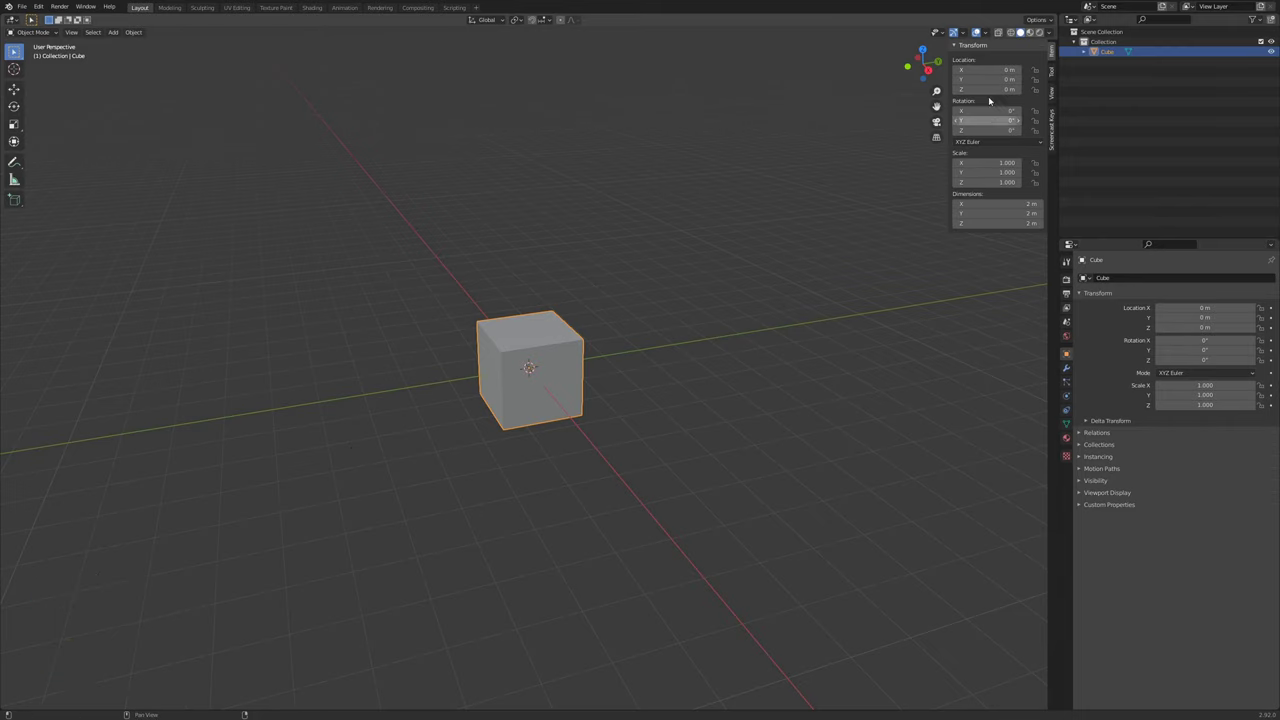
mouse_move(588, 379)
middle_mouse_down()
mouse_move(606, 354)
mouse_move(586, 360)
middle_mouse_up()
scroll(540, 370, "up", 4)
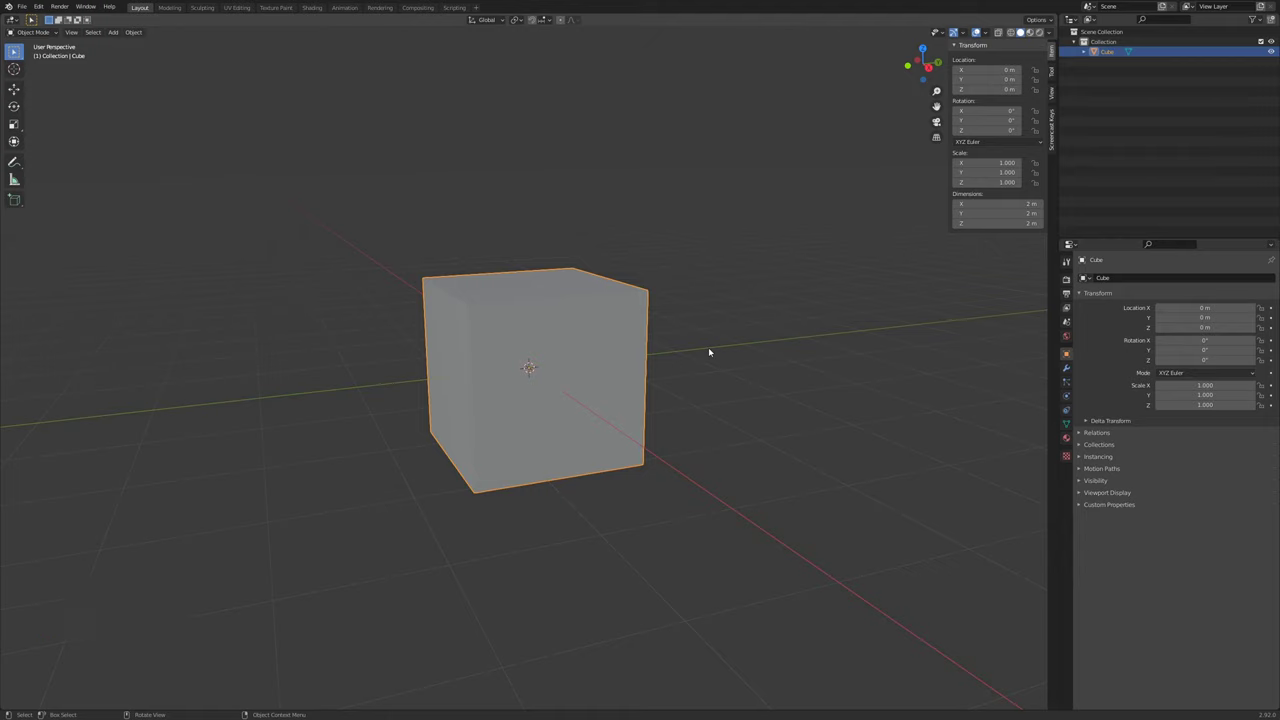
left_click(1066, 281)
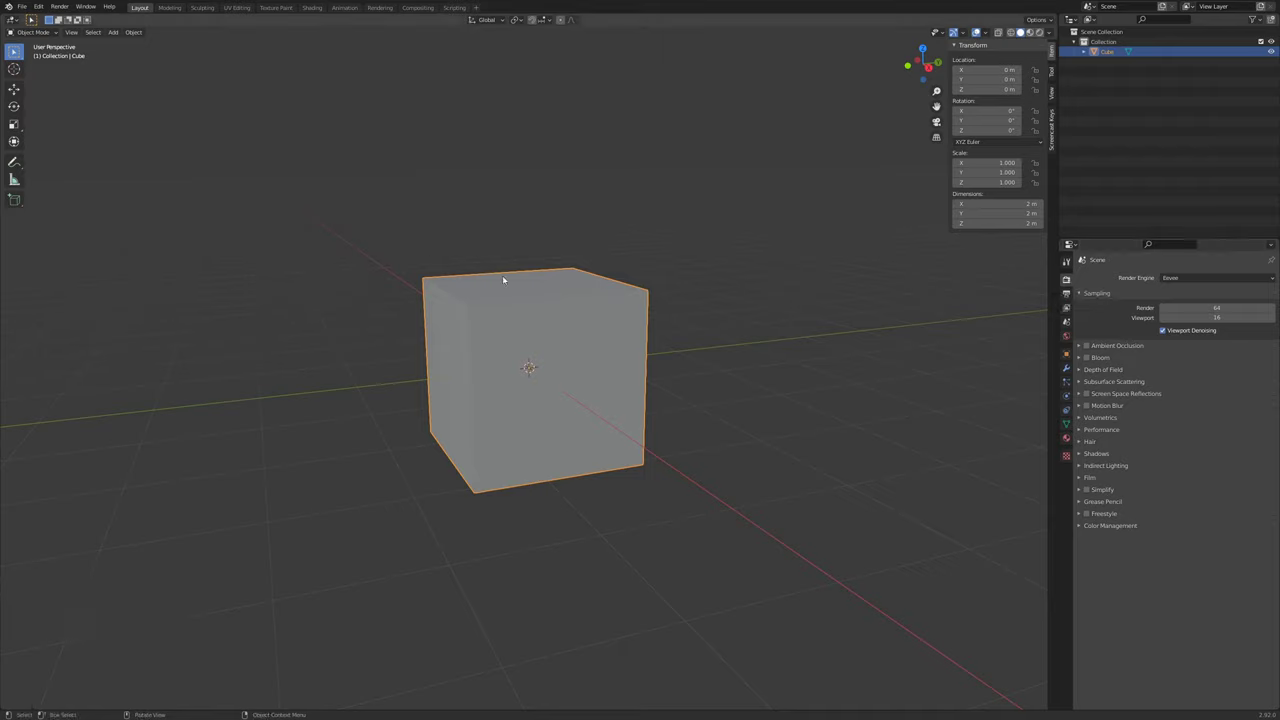
- In Edit Mode, move the cube's whole mesh up 1 m along Z onto the grid floor
key("Tab")
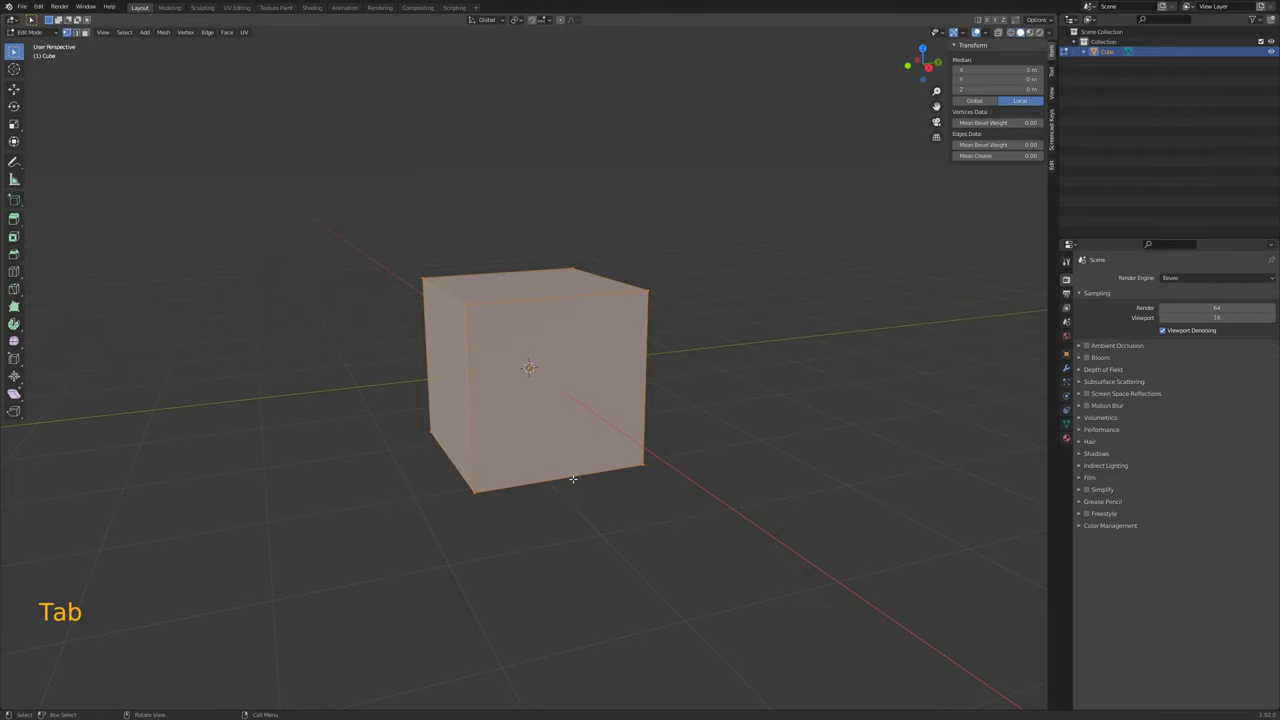
mouse_move(483, 514)
middle_mouse_down()
mouse_move(551, 511)
mouse_move(557, 486)
mouse_move(506, 514)
middle_mouse_up()
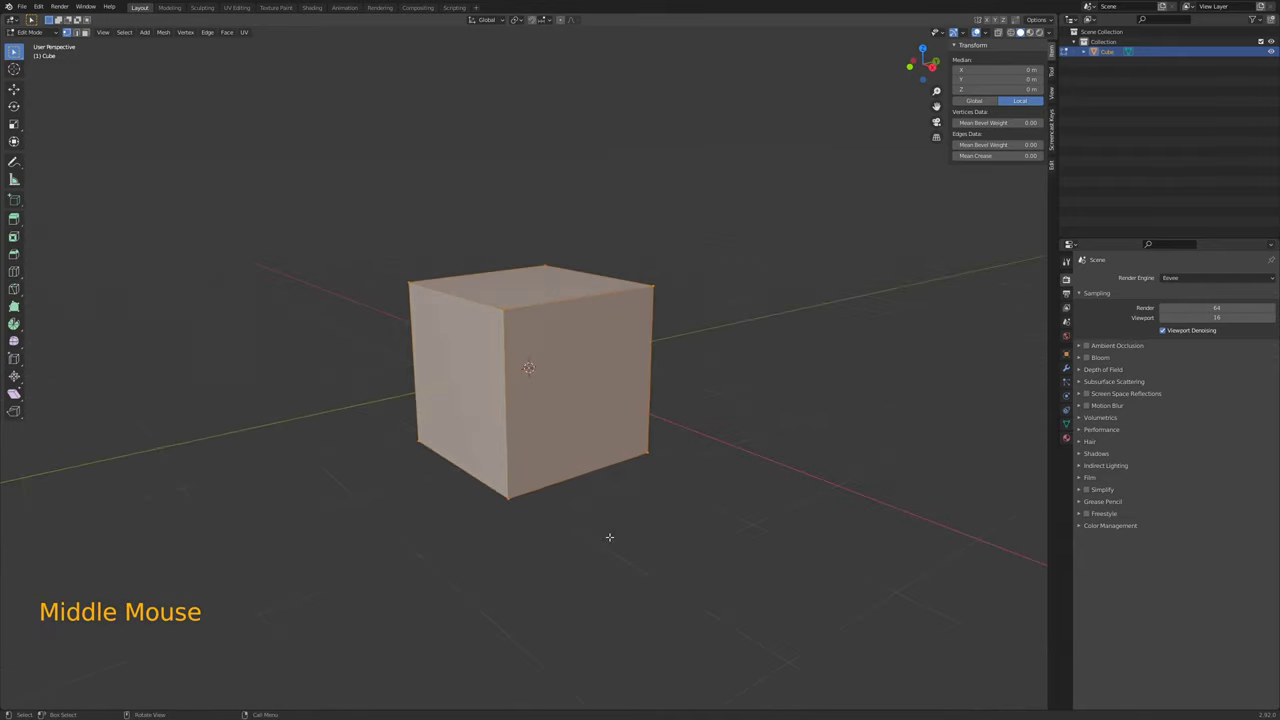
key("g")
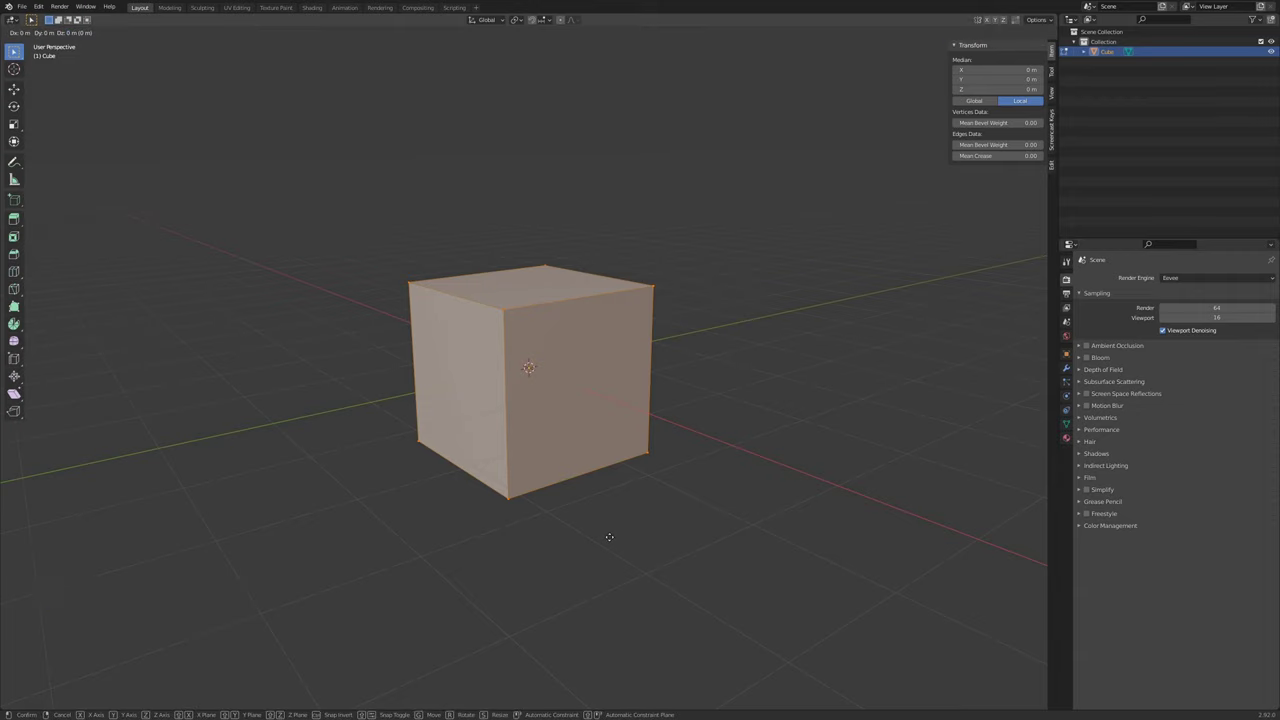
key("z")
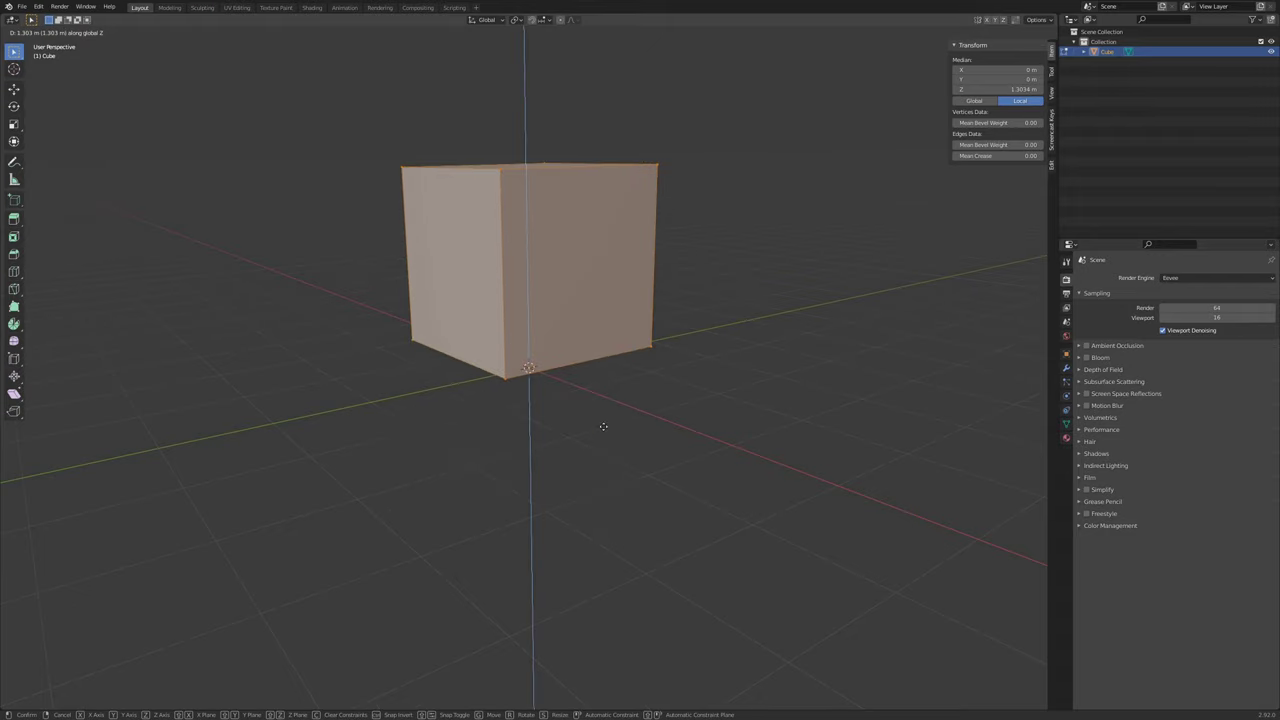
type("1")
key("Return")
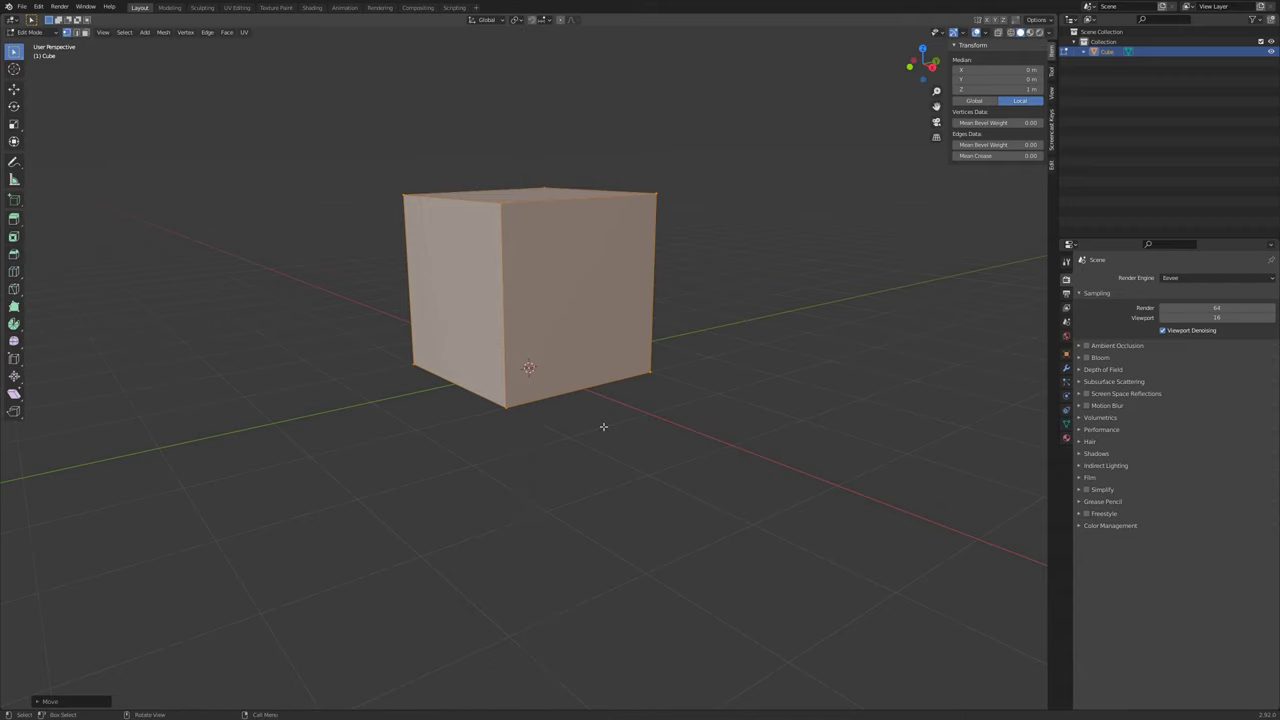
middle_click_drag(677, 434, 645, 415)
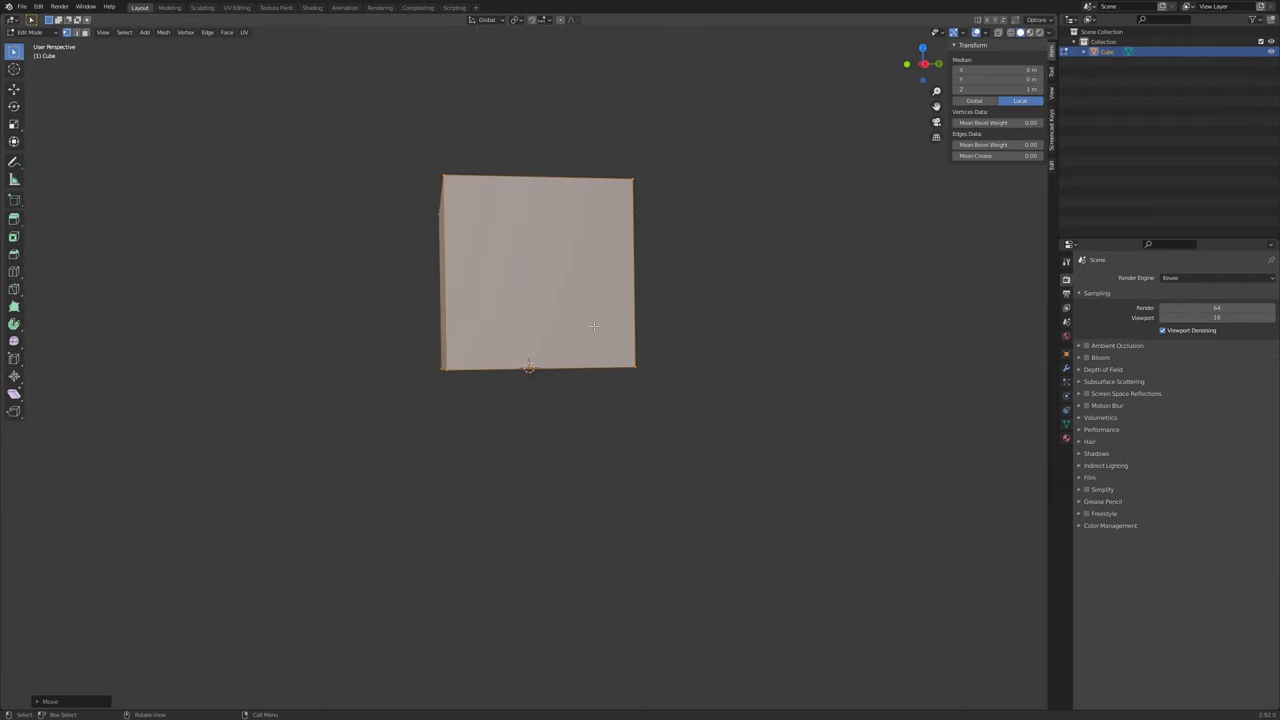
middle_click_drag(613, 249, 644, 279)
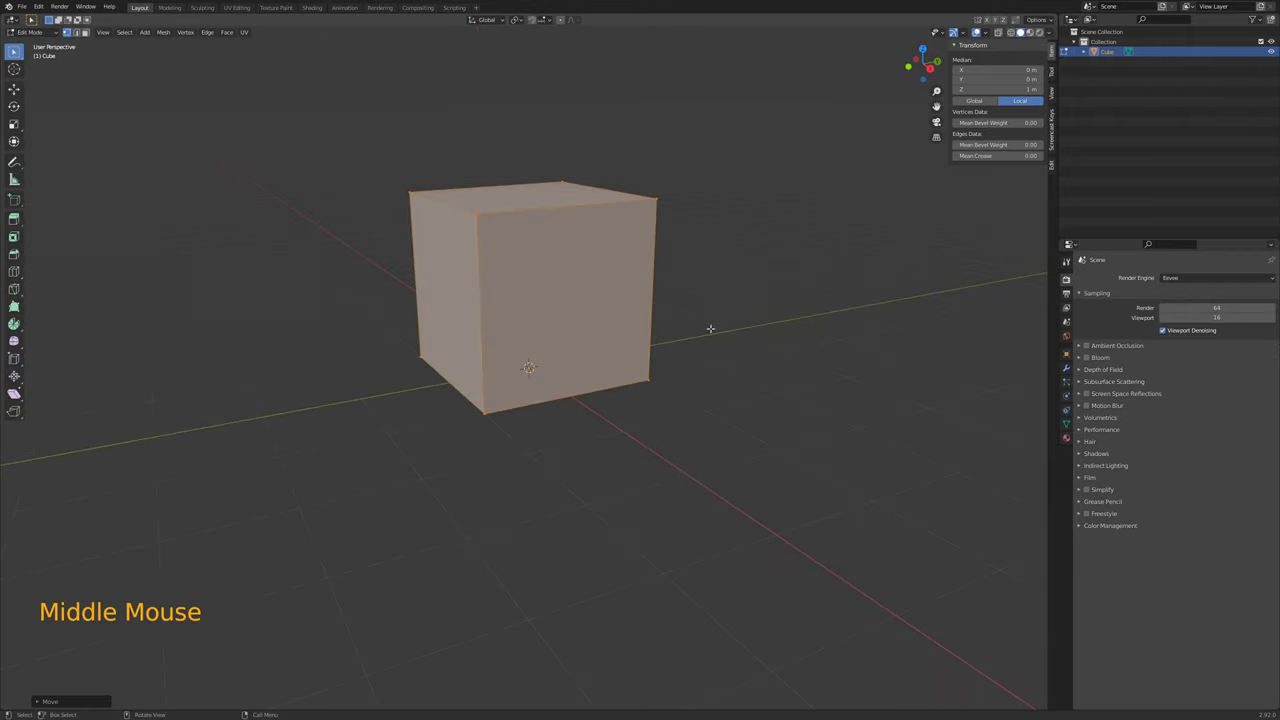
key("Tab")
- Enter 0.08 m for the cube's X, Y and Z dimensions in the N-panel
mouse_move(651, 366)
middle_mouse_down()
mouse_move(634, 403)
mouse_move(629, 366)
middle_mouse_up()
middle_click_drag(534, 381, 603, 332)
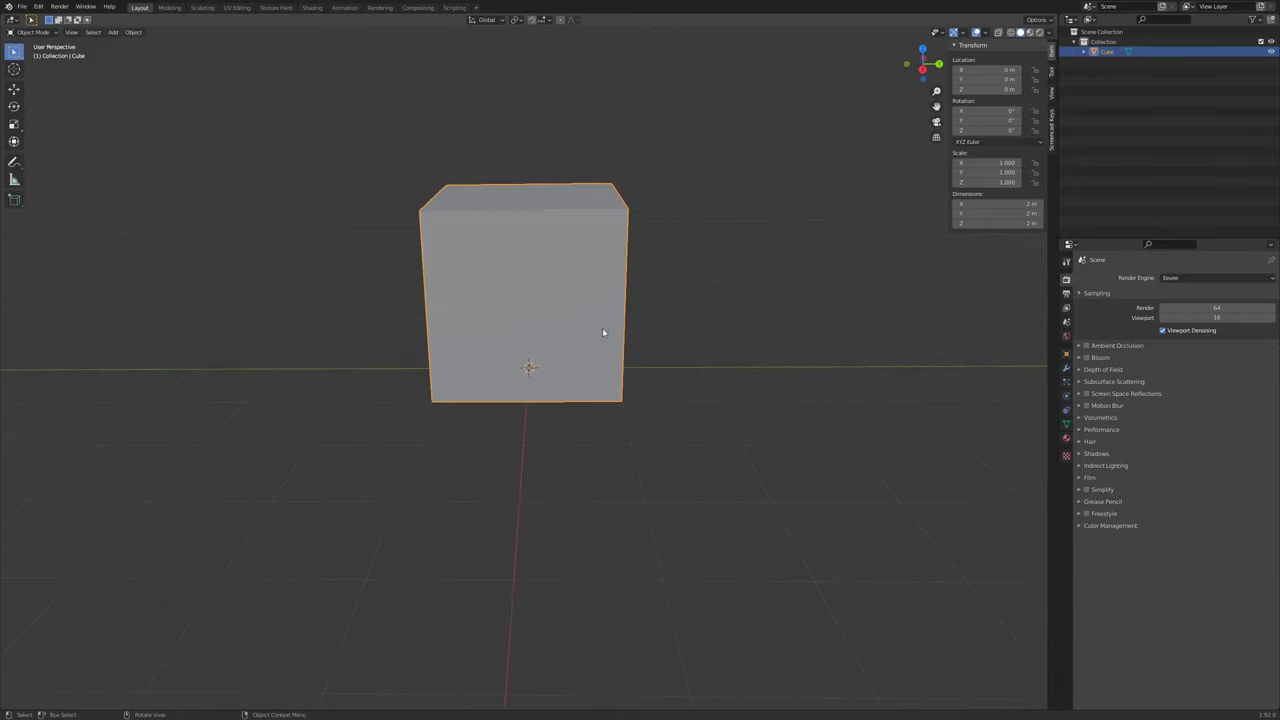
left_click(1020, 204)
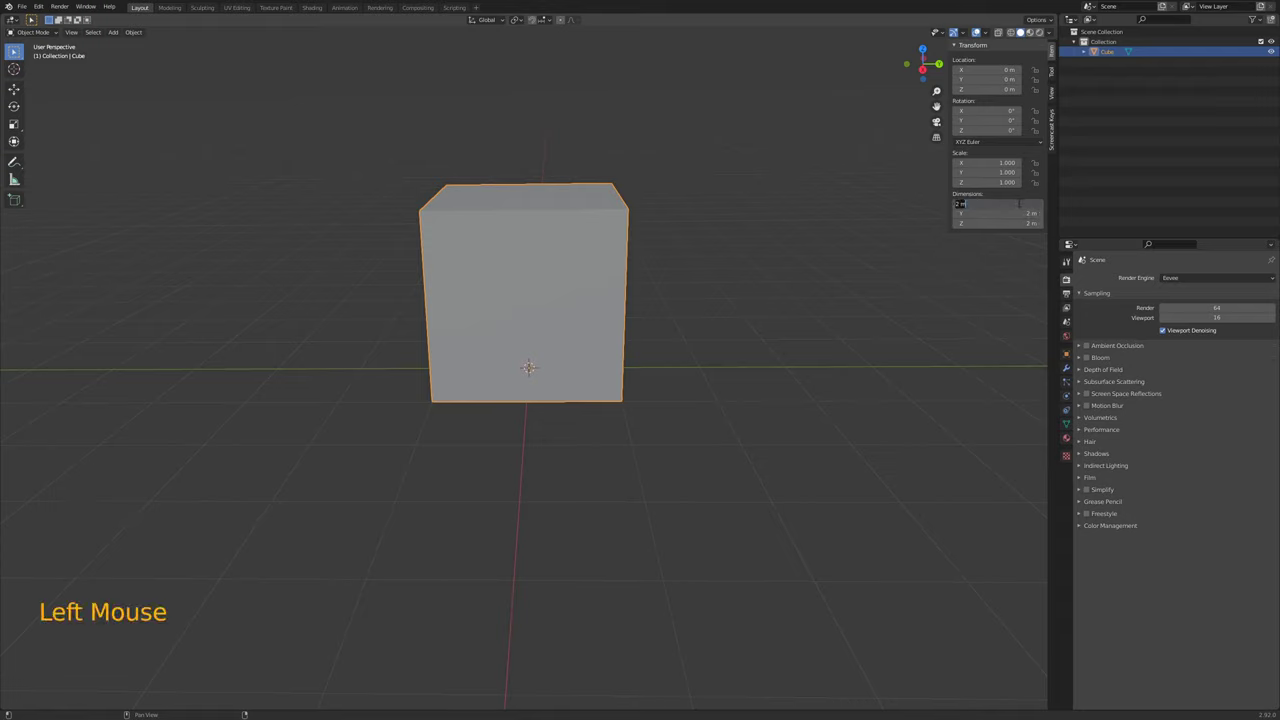
type("08")
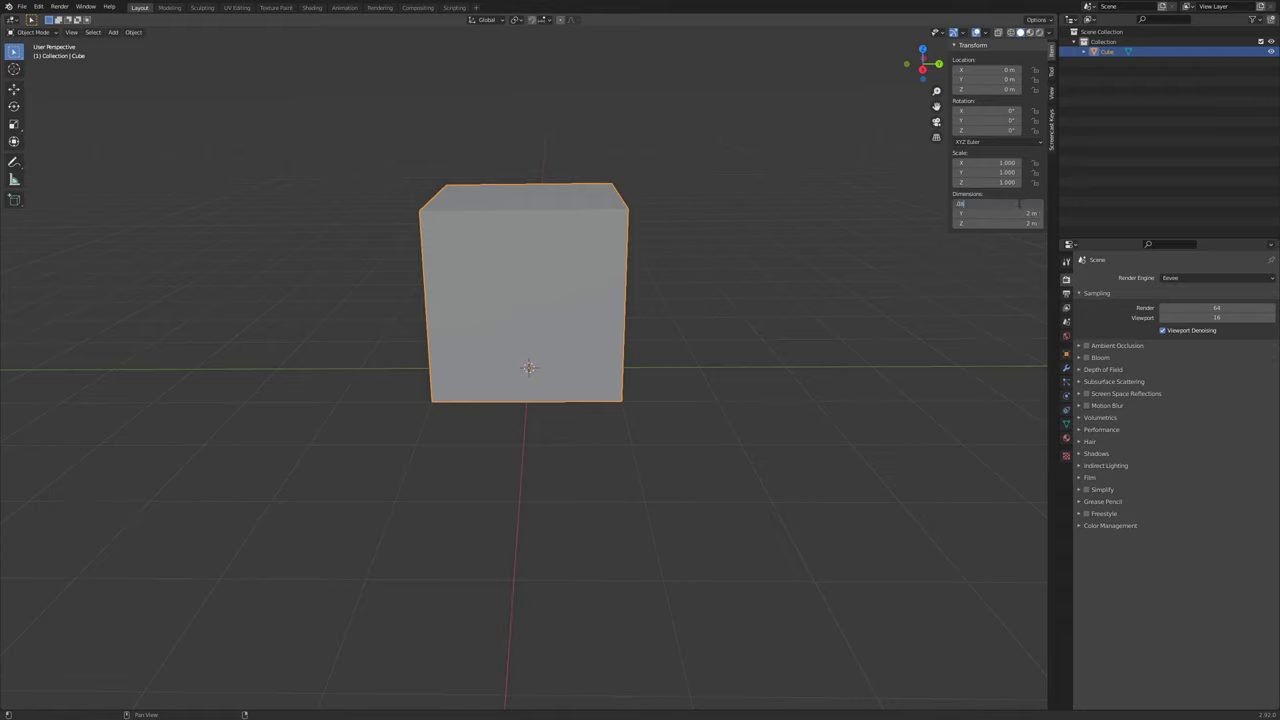
key("Tab")
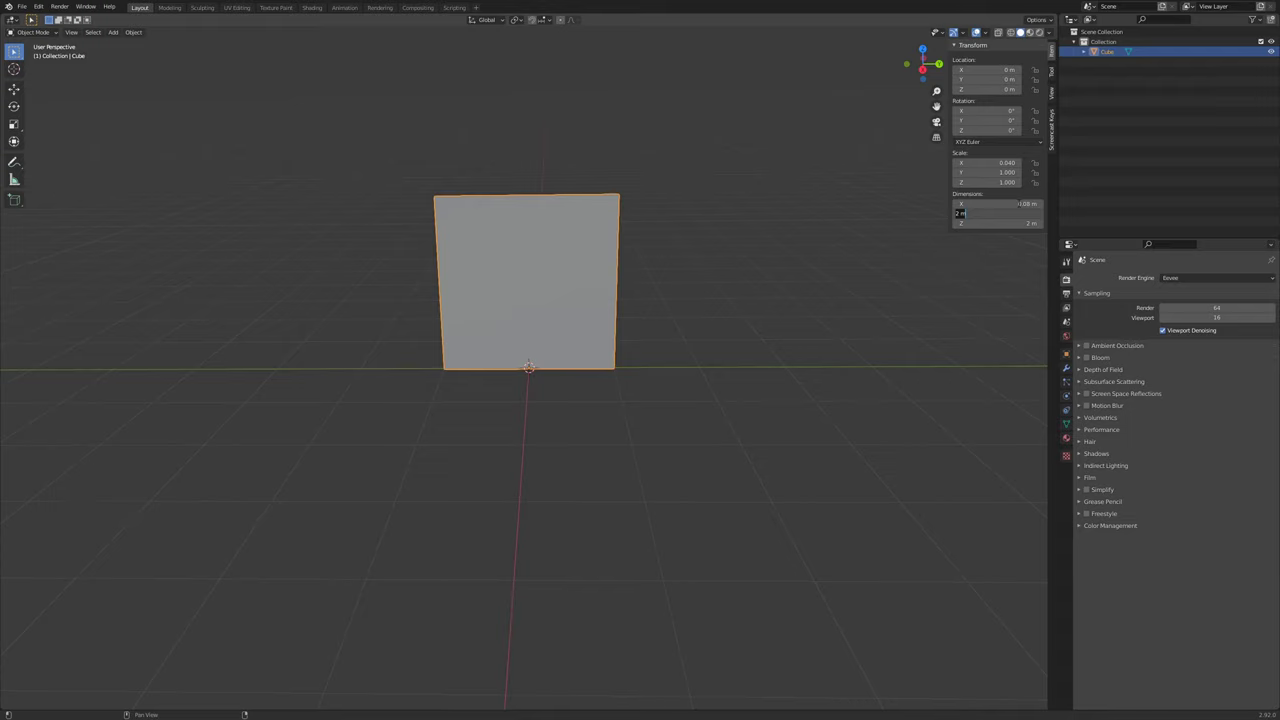
type("0.08")
key("Return")
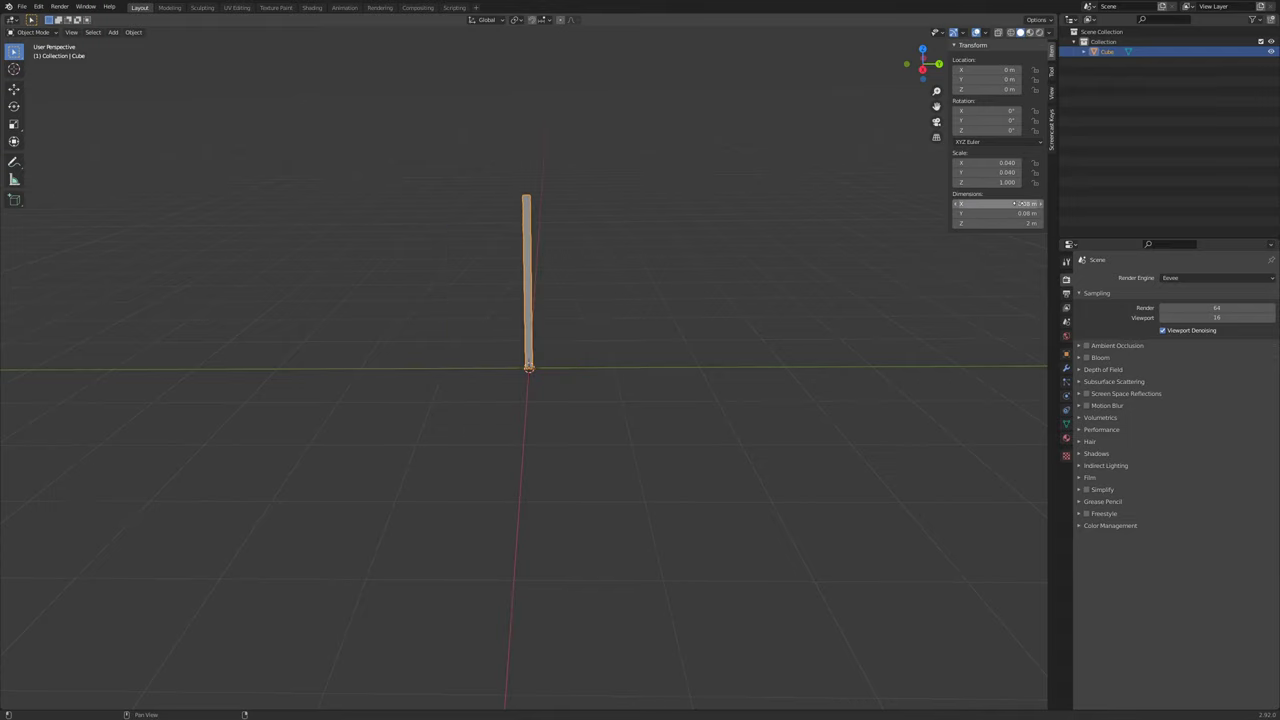
key("Tab")
key("Tab")
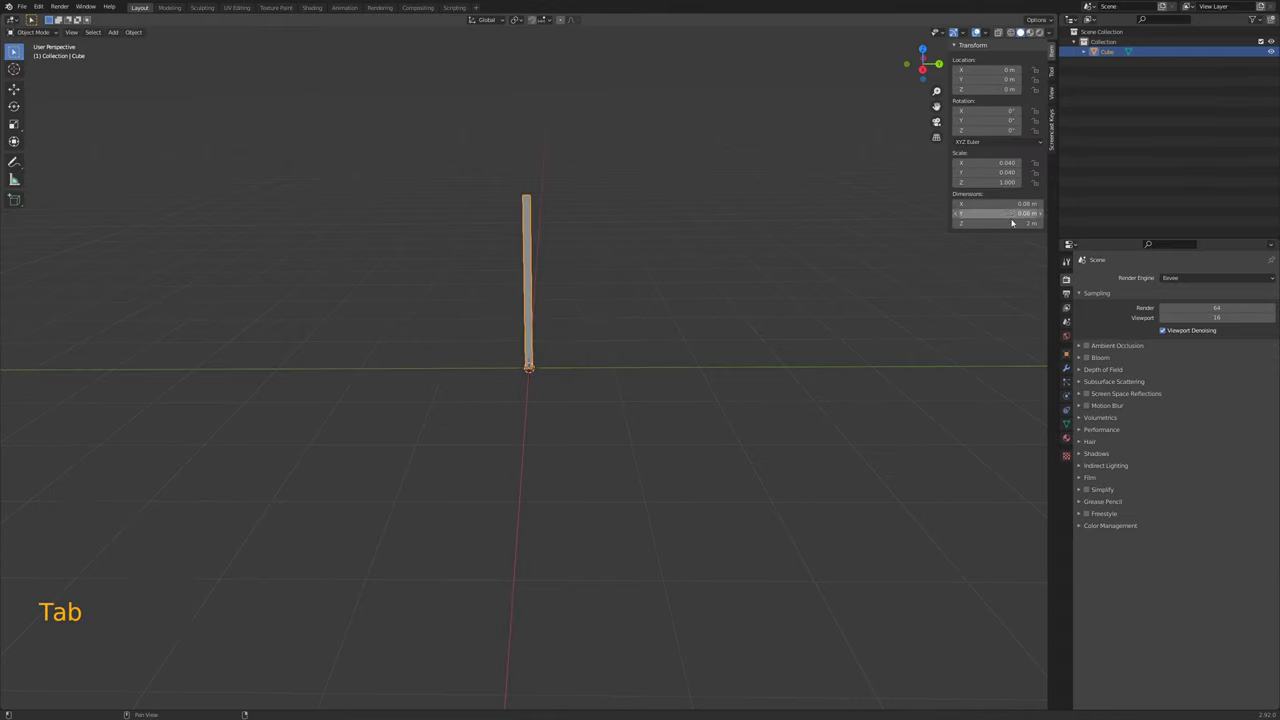
left_click(1021, 224)
type("0.08")
key("Return")
scroll(574, 437, "up", 10)
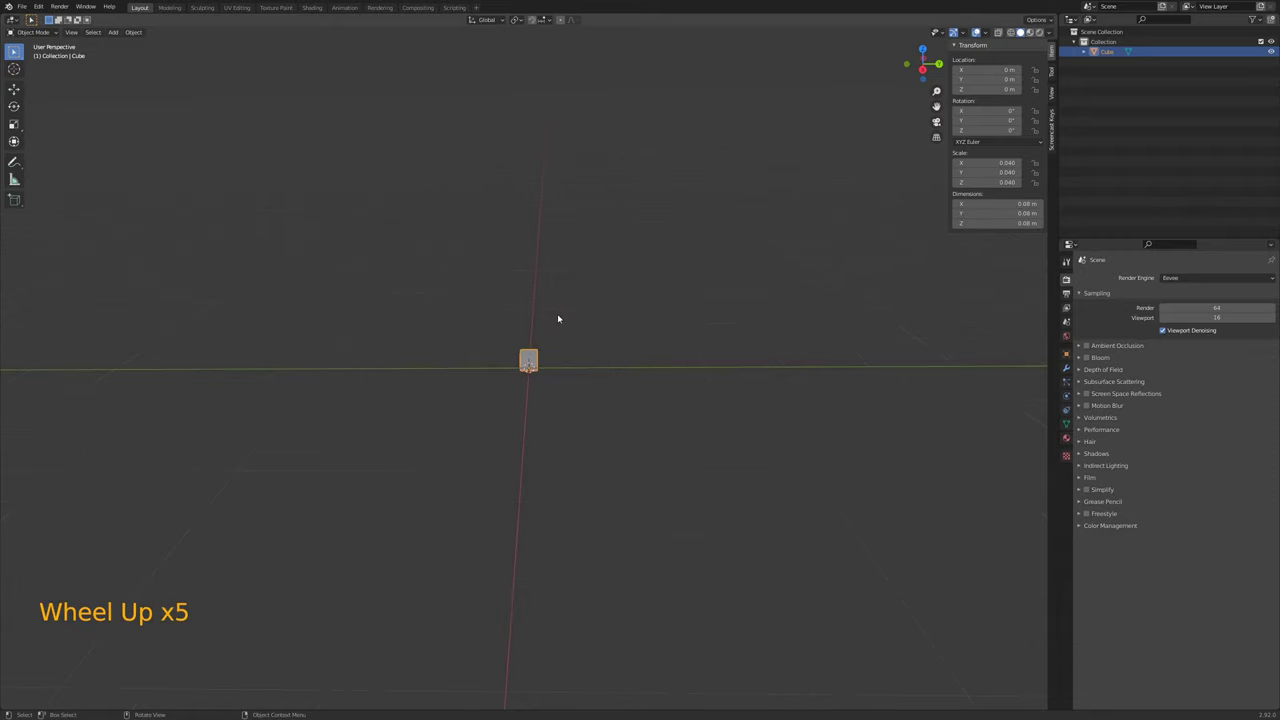
scroll(556, 331, "up", 5)
middle_click_drag(594, 266, 586, 309, "shift")
middle_click_drag(561, 360, 577, 337)
scroll(574, 341, "up", 2)
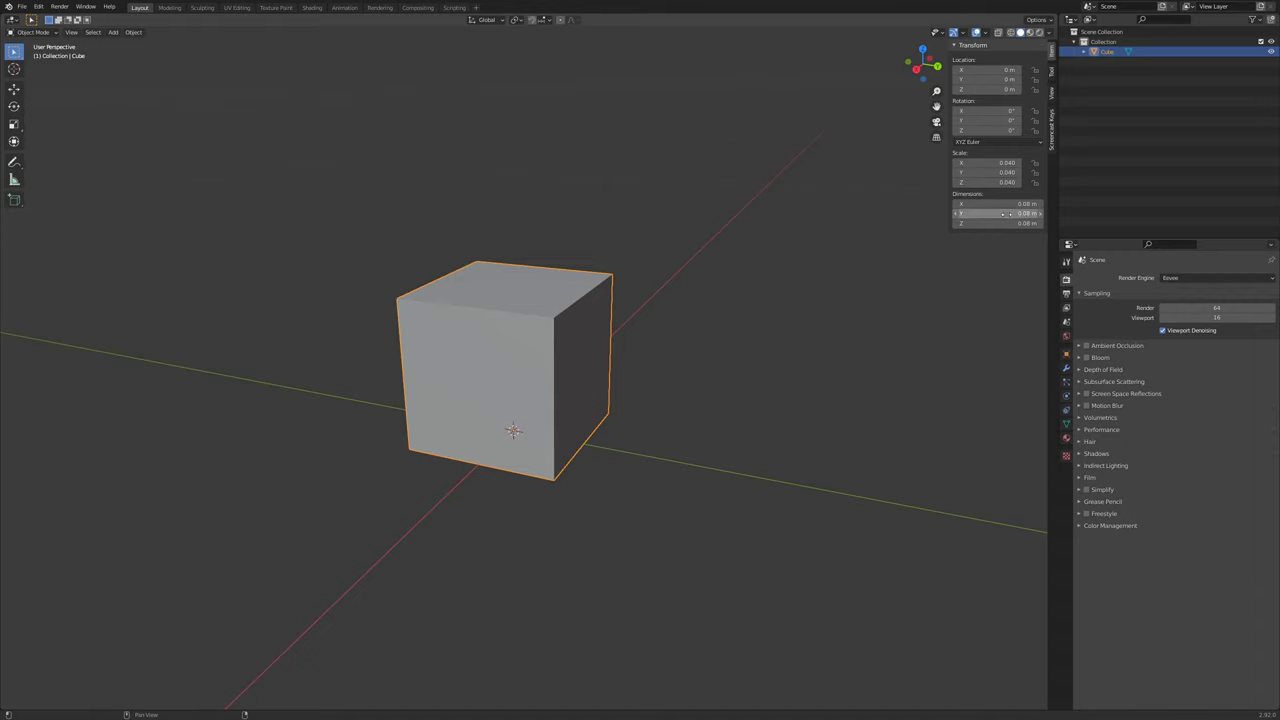
middle_click_drag(557, 325, 513, 321)
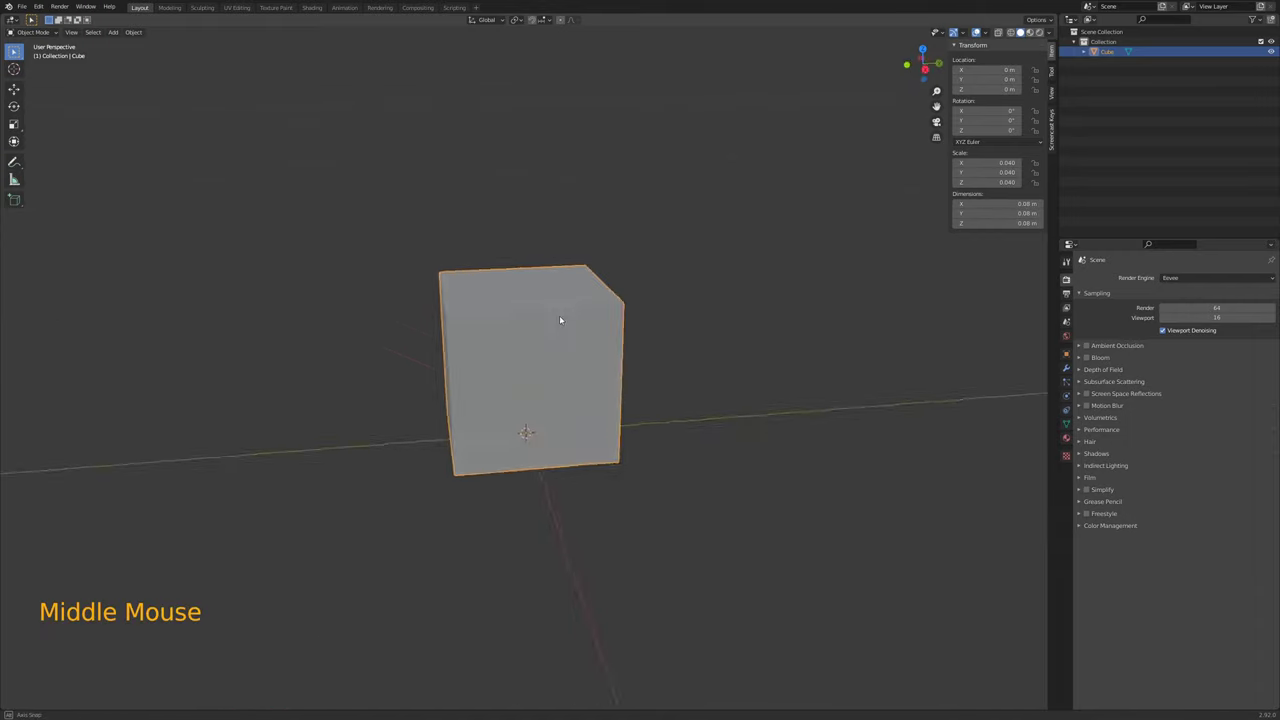
middle_click_drag(567, 320, 487, 325)
mouse_move(484, 369)
middle_mouse_down()
mouse_move(540, 363)
mouse_move(461, 370)
middle_mouse_up()
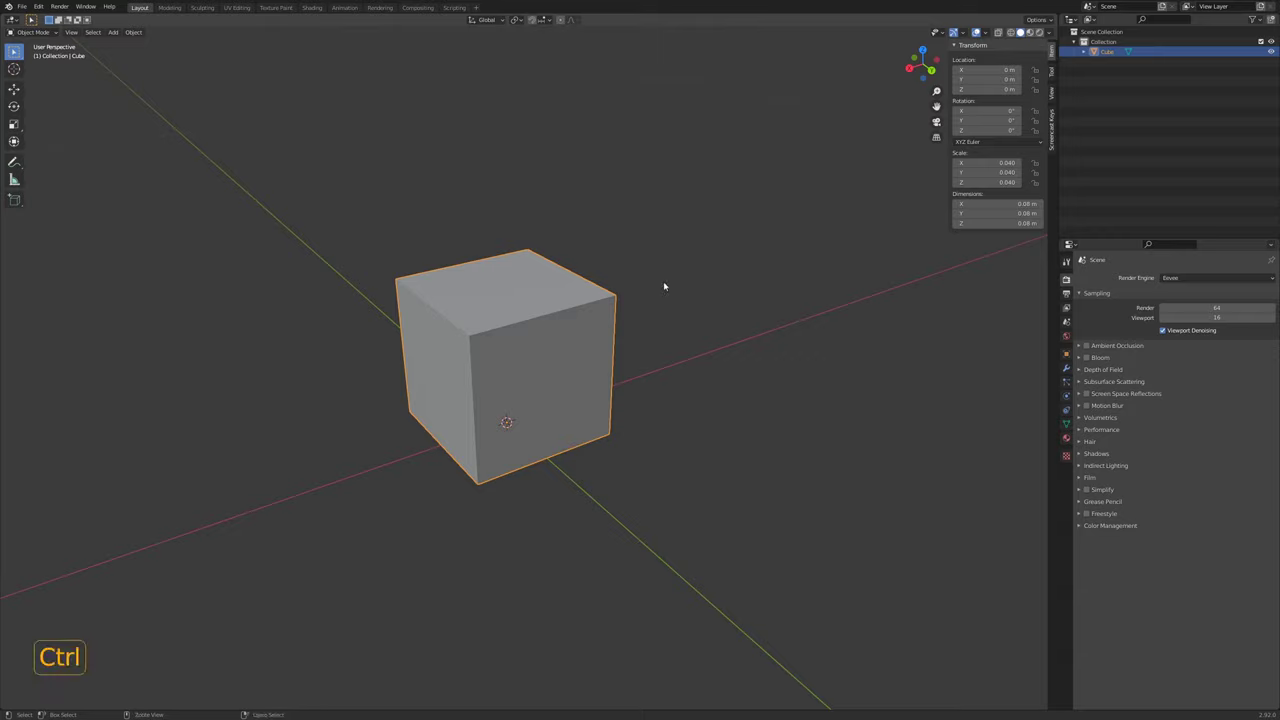
- Apply the cube's scale with Ctrl+A so it reads 1.000 at 0.08 m size
key("ctrl+a")
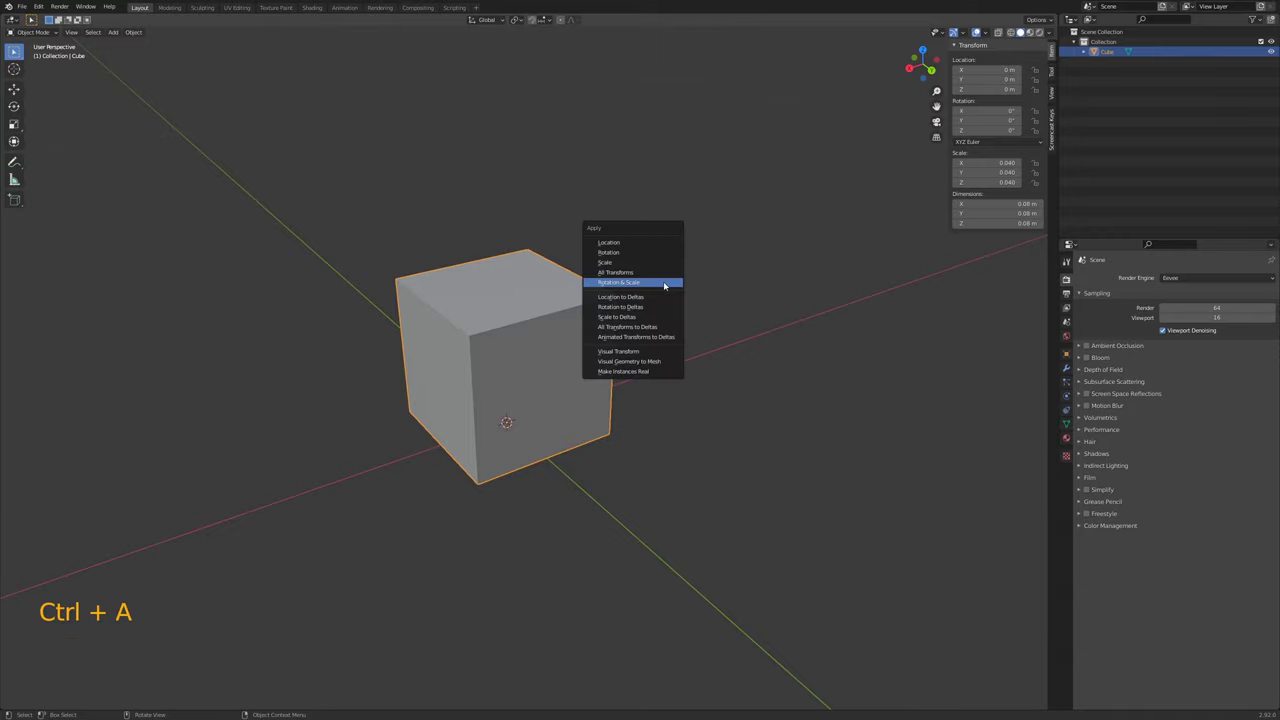
left_click(621, 264)
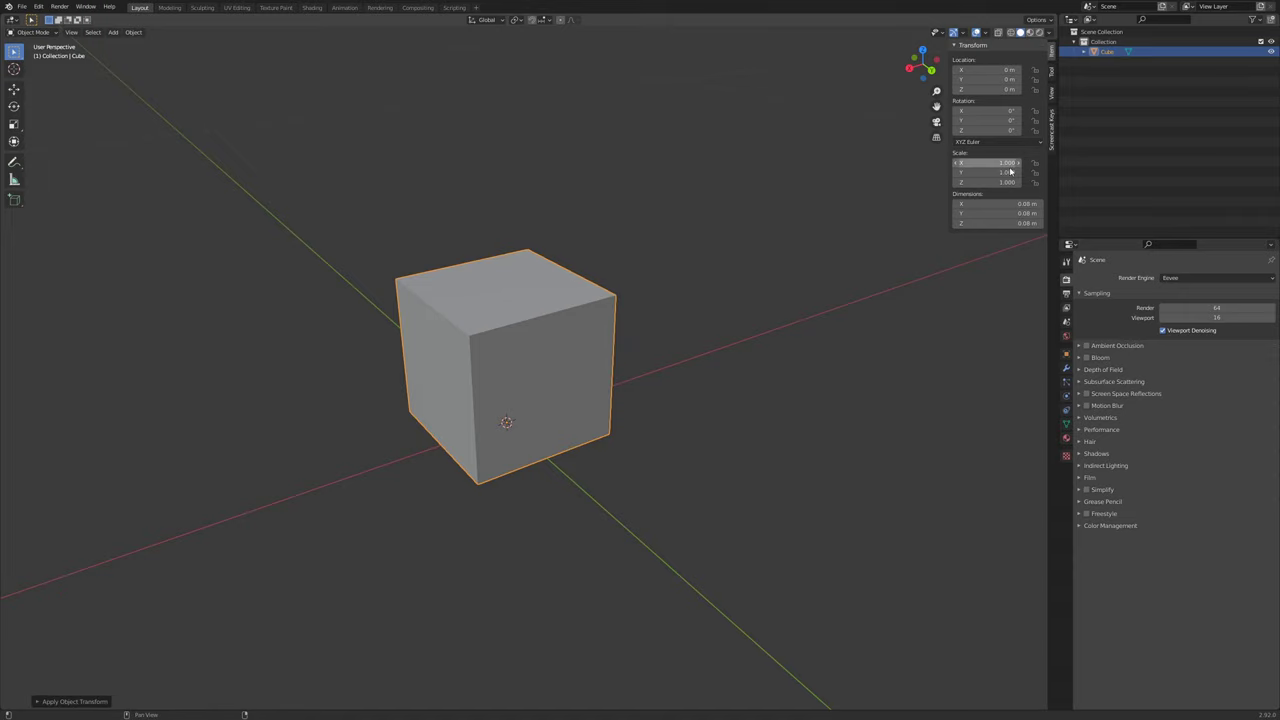
middle_click_drag(786, 331, 740, 320)
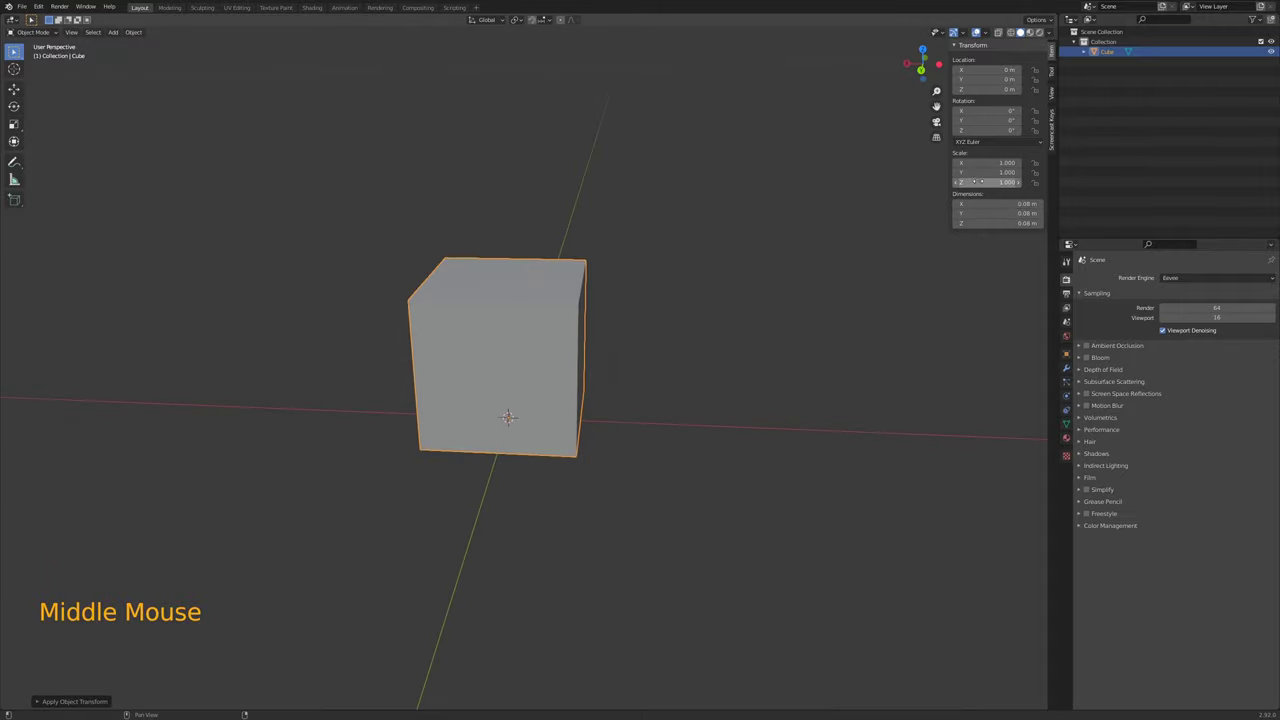
middle_click_drag(805, 224, 780, 282)
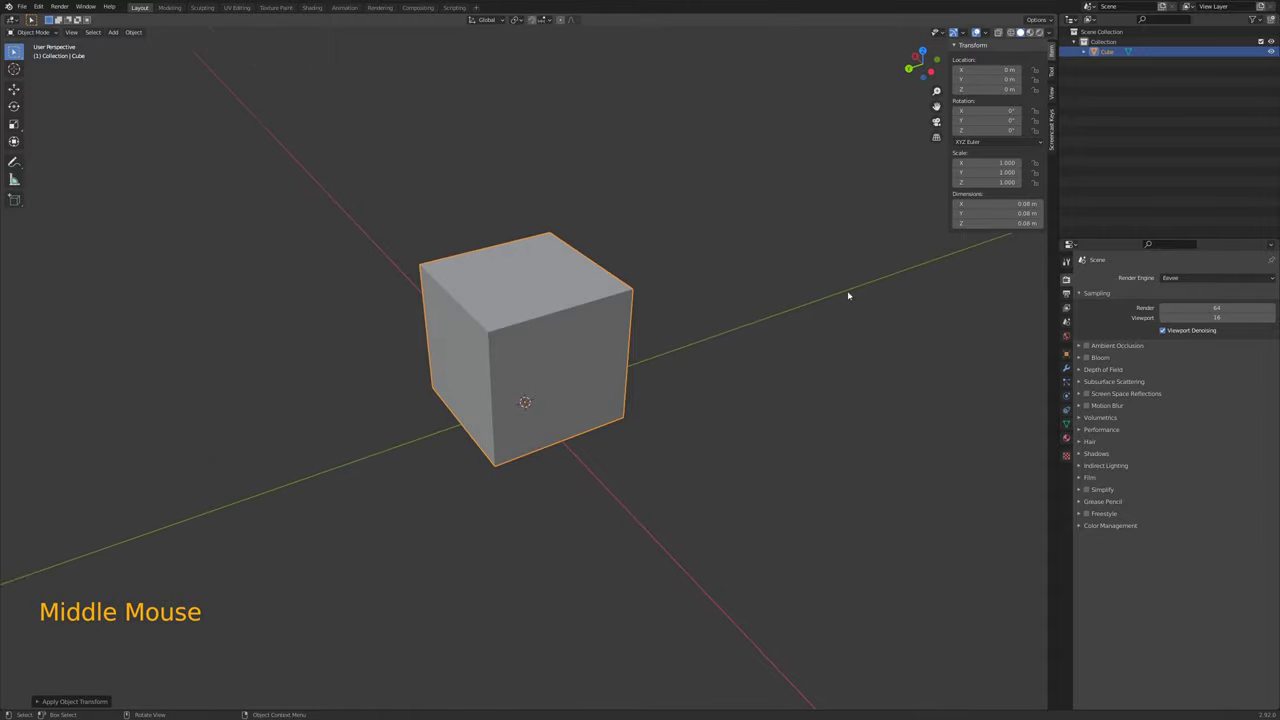
- Enter Edit Mode on the cube and select its top face in face select mode
left_click(1066, 368)
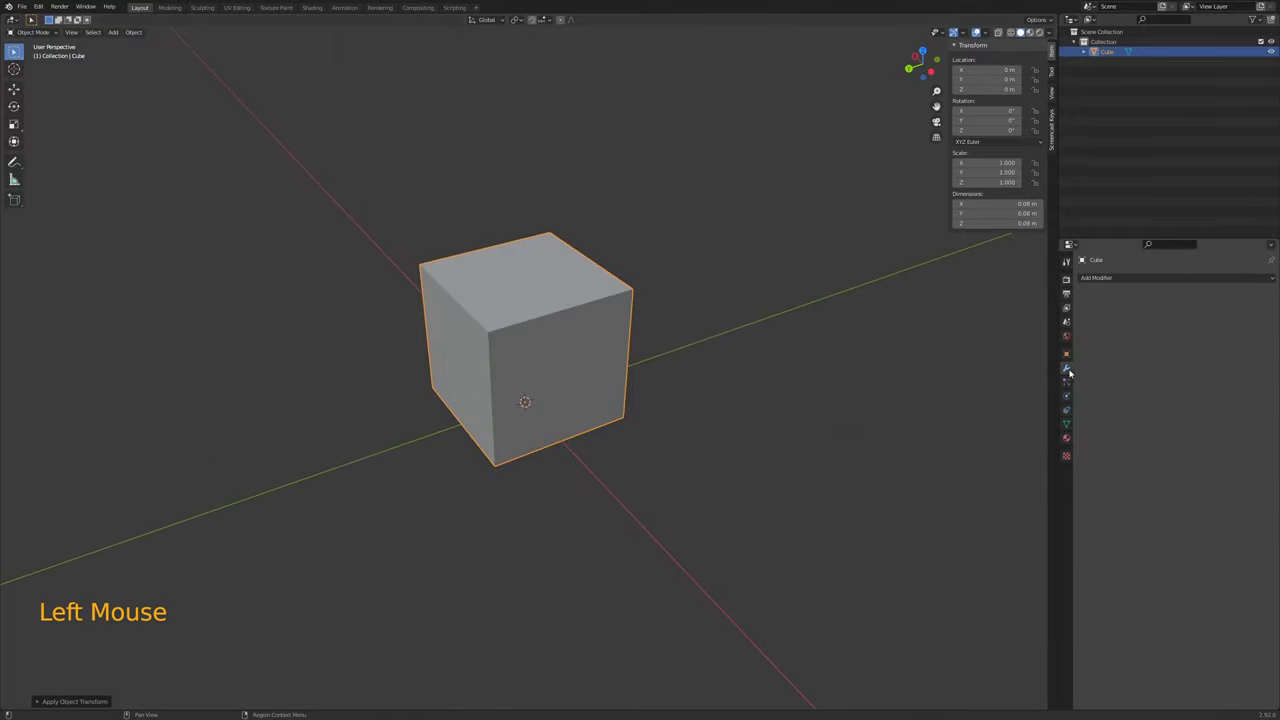
middle_click_drag(672, 443, 720, 414)
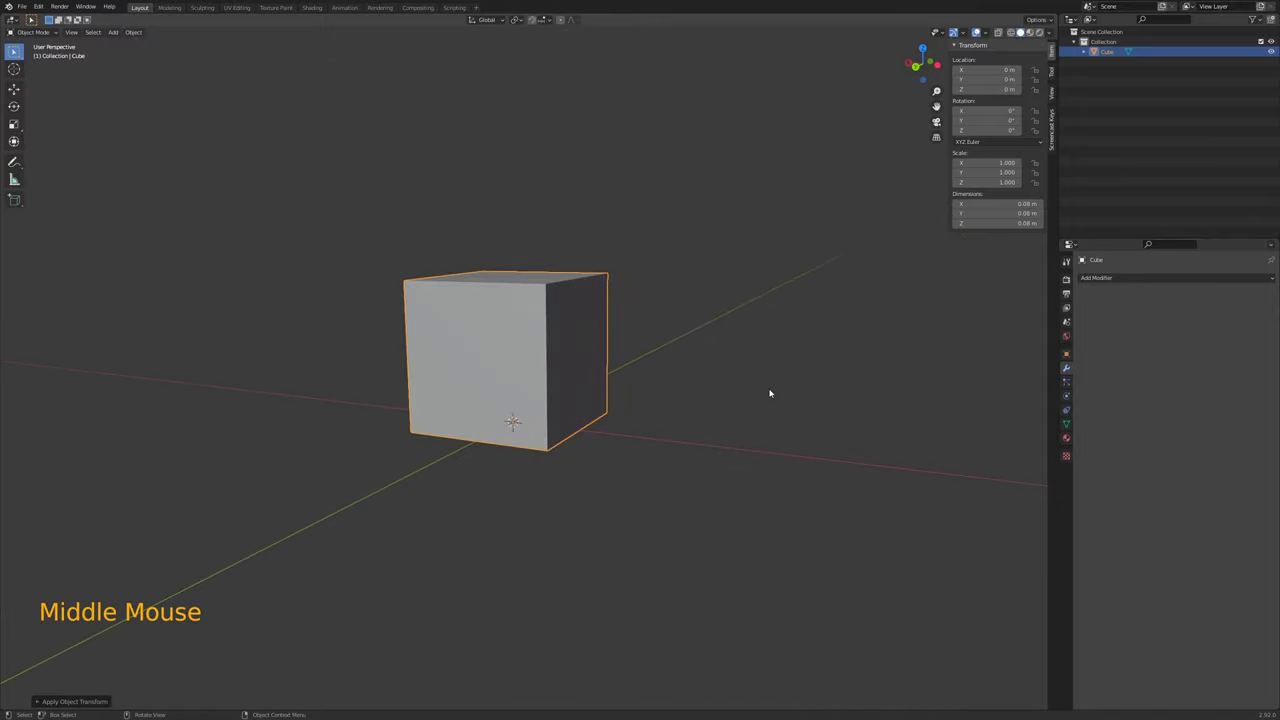
key("Tab")
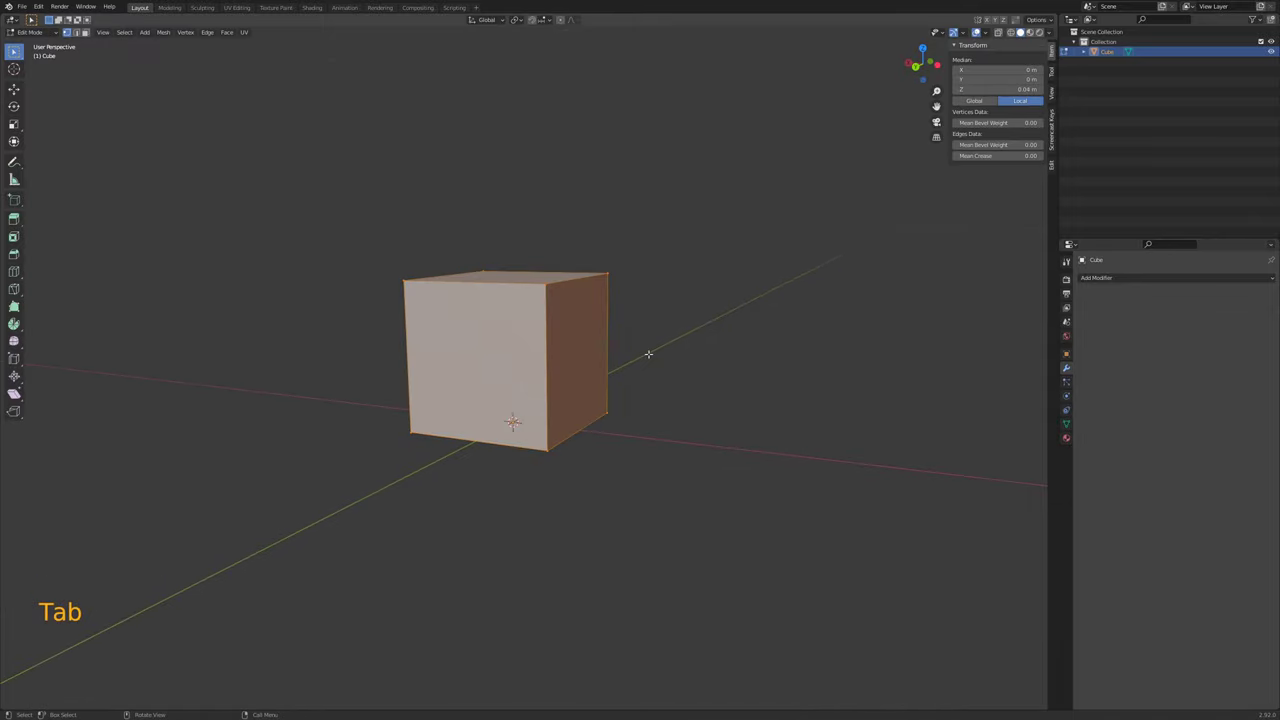
middle_click_drag(584, 336, 704, 384, "shift")
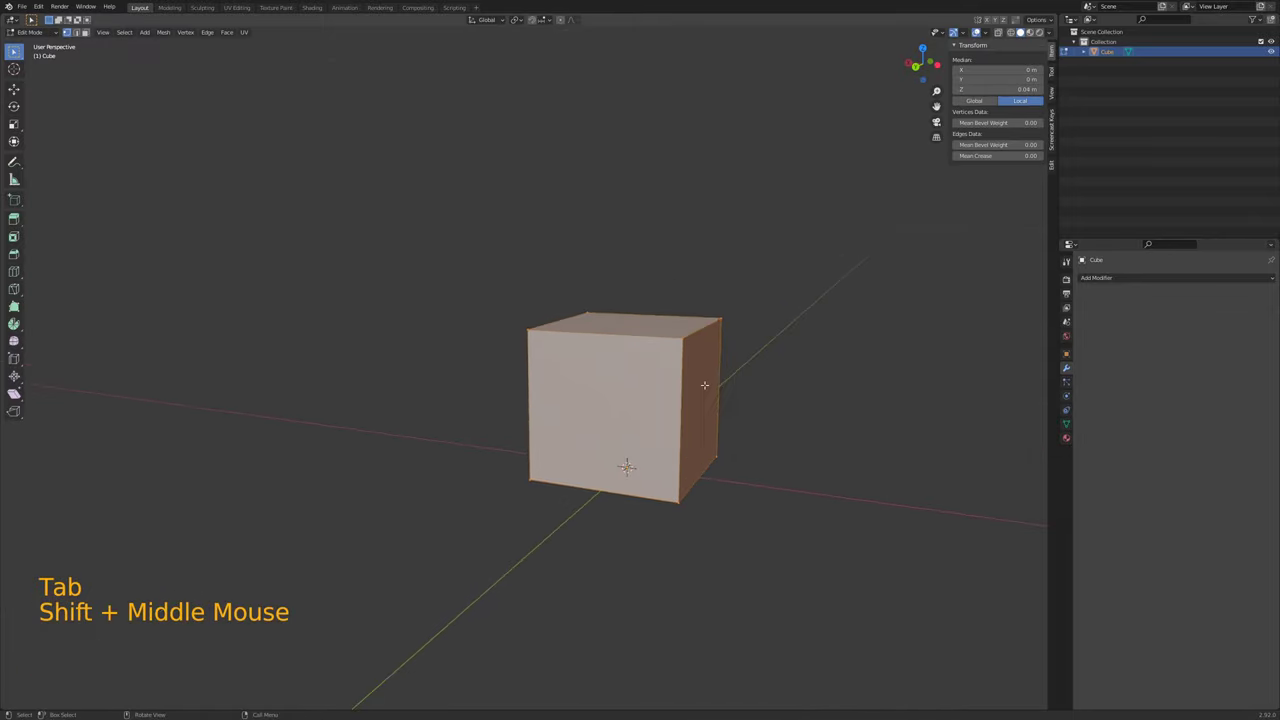
key("KP_1")
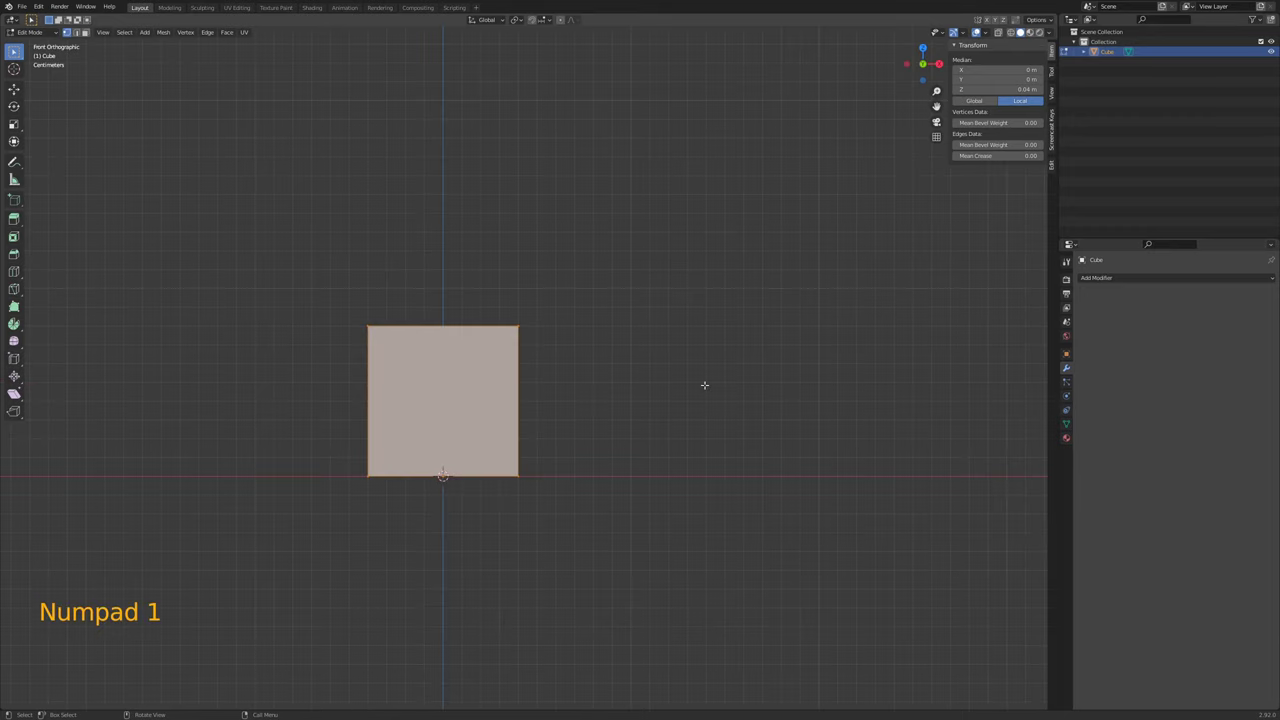
middle_click_drag(537, 406, 683, 397, "shift")
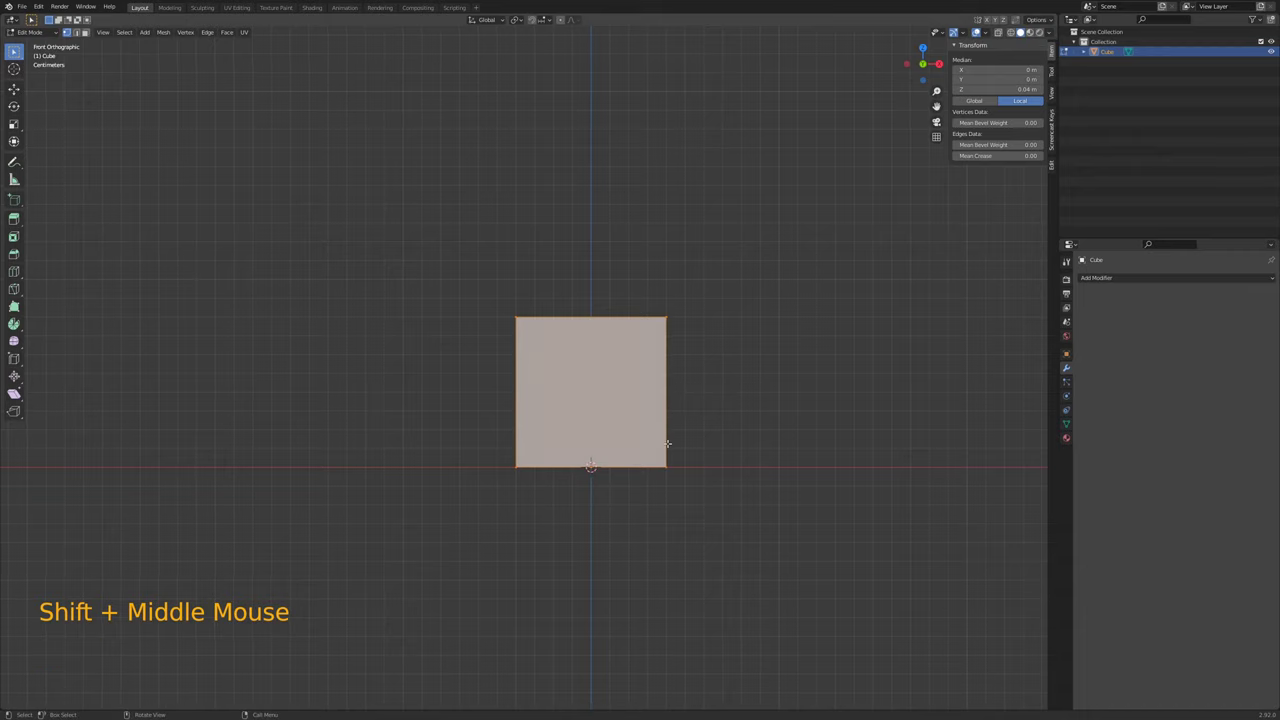
scroll(666, 443, "up", 3)
mouse_move(711, 473)
middle_mouse_down("shift")
mouse_move(731, 451)
mouse_move(717, 457)
middle_mouse_up("shift")
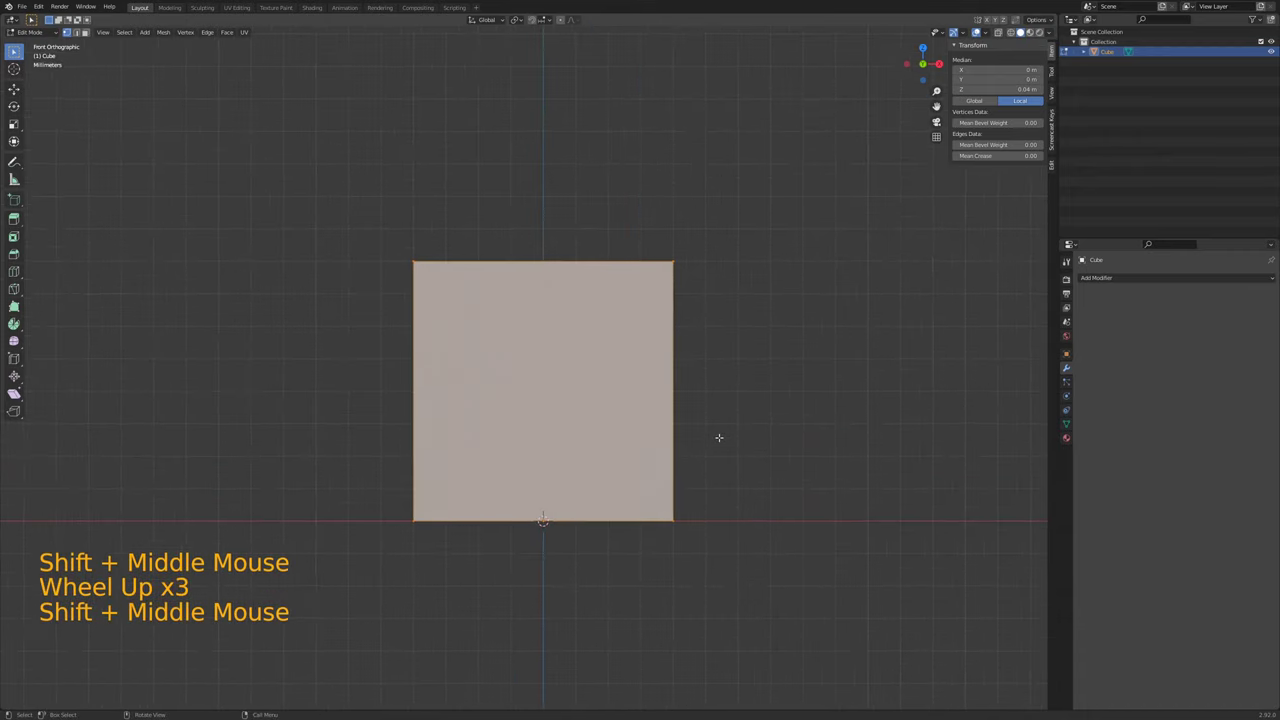
mouse_move(654, 372)
middle_mouse_down()
mouse_move(661, 383)
mouse_move(675, 365)
middle_mouse_up()
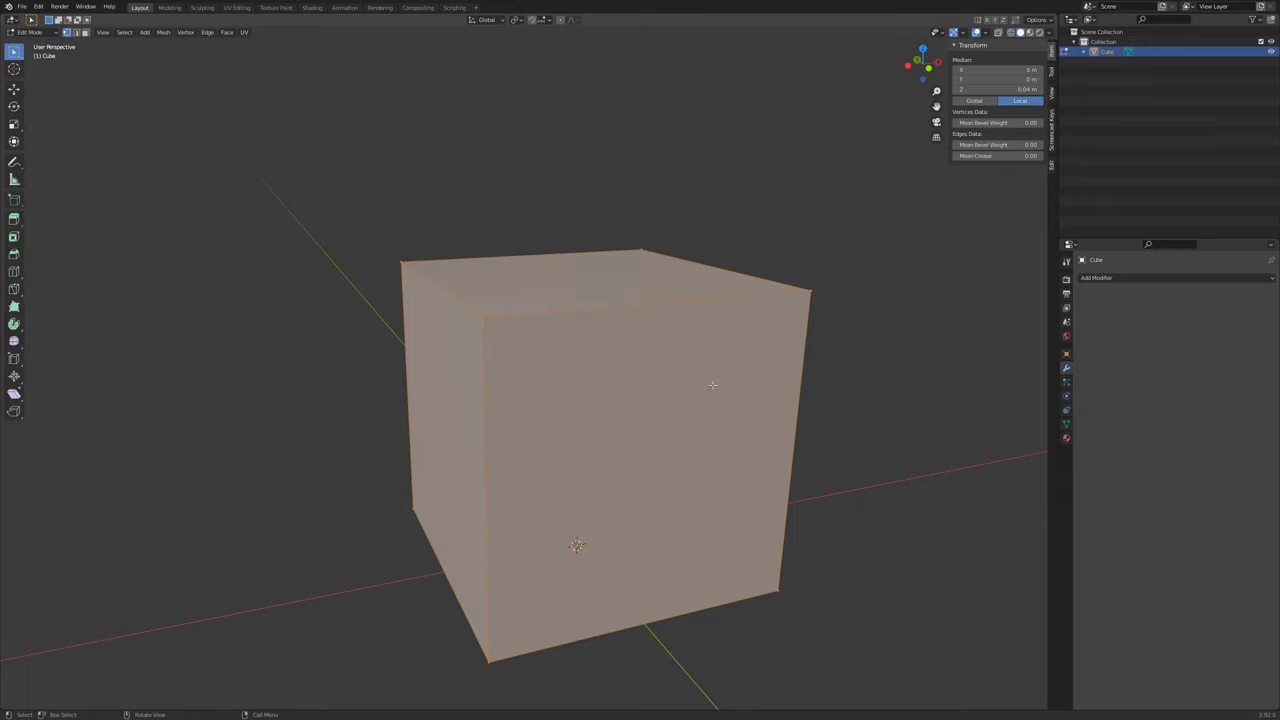
middle_click_drag(712, 384, 709, 416, "shift")
key("3")
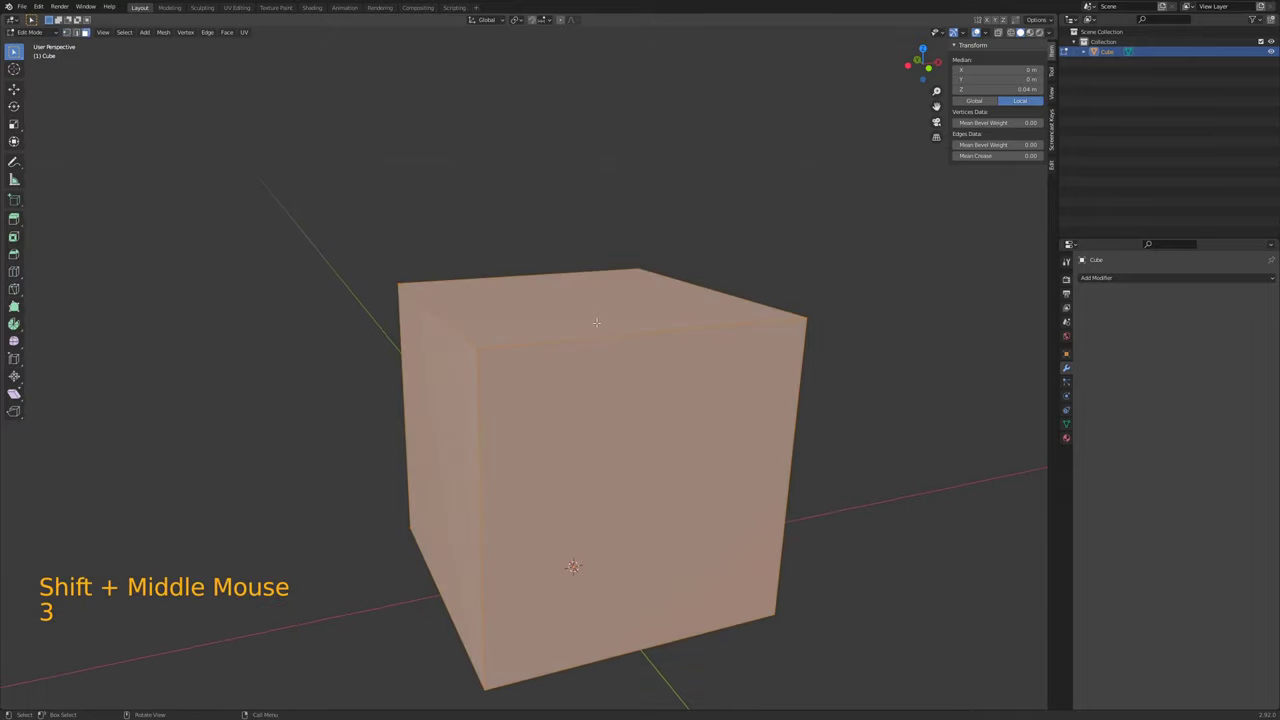
left_click(598, 324)
- Extrude the top face straight upward to about 0.107 m from the front view
middle_click_drag(346, 358, 374, 369)
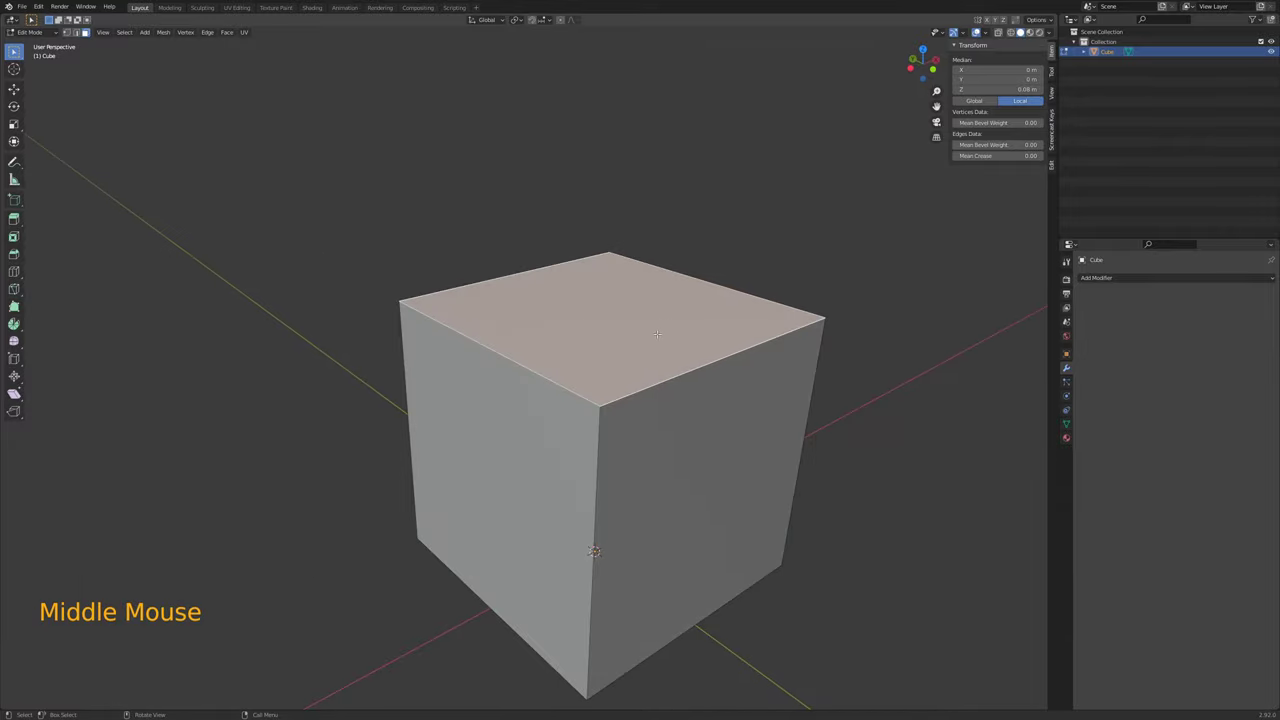
left_click(608, 321)
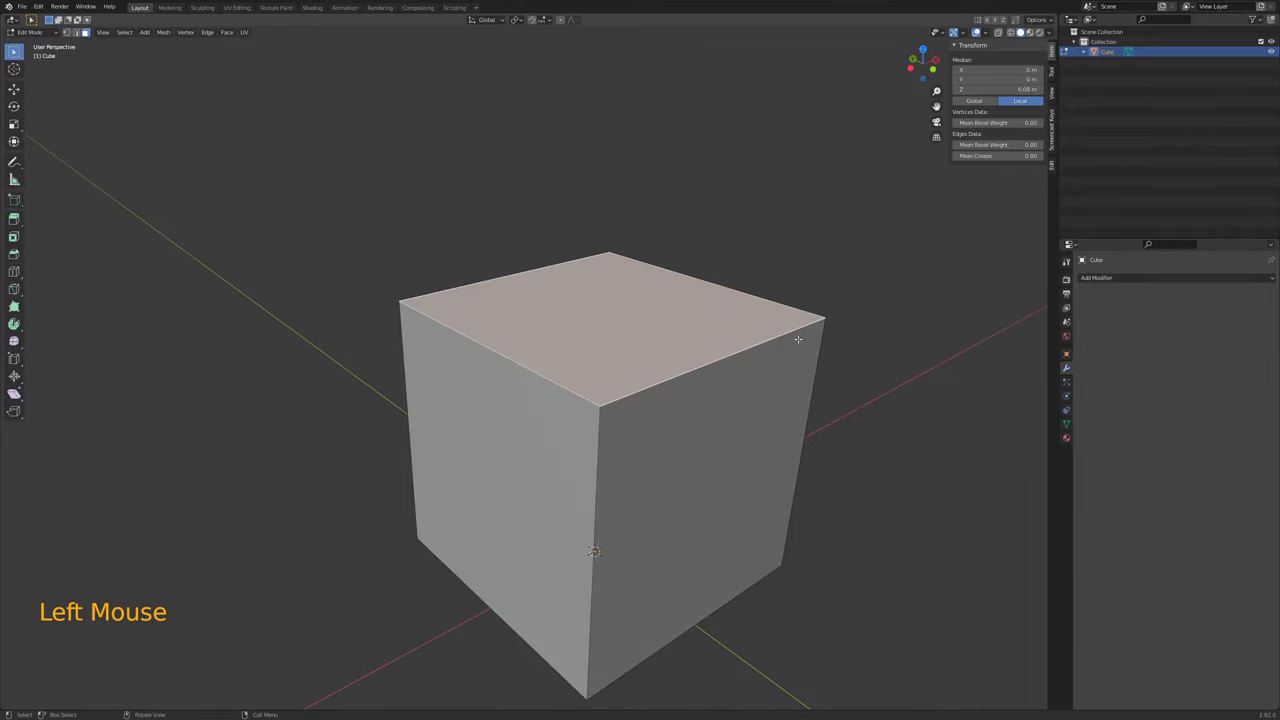
middle_click_drag(803, 470, 751, 466)
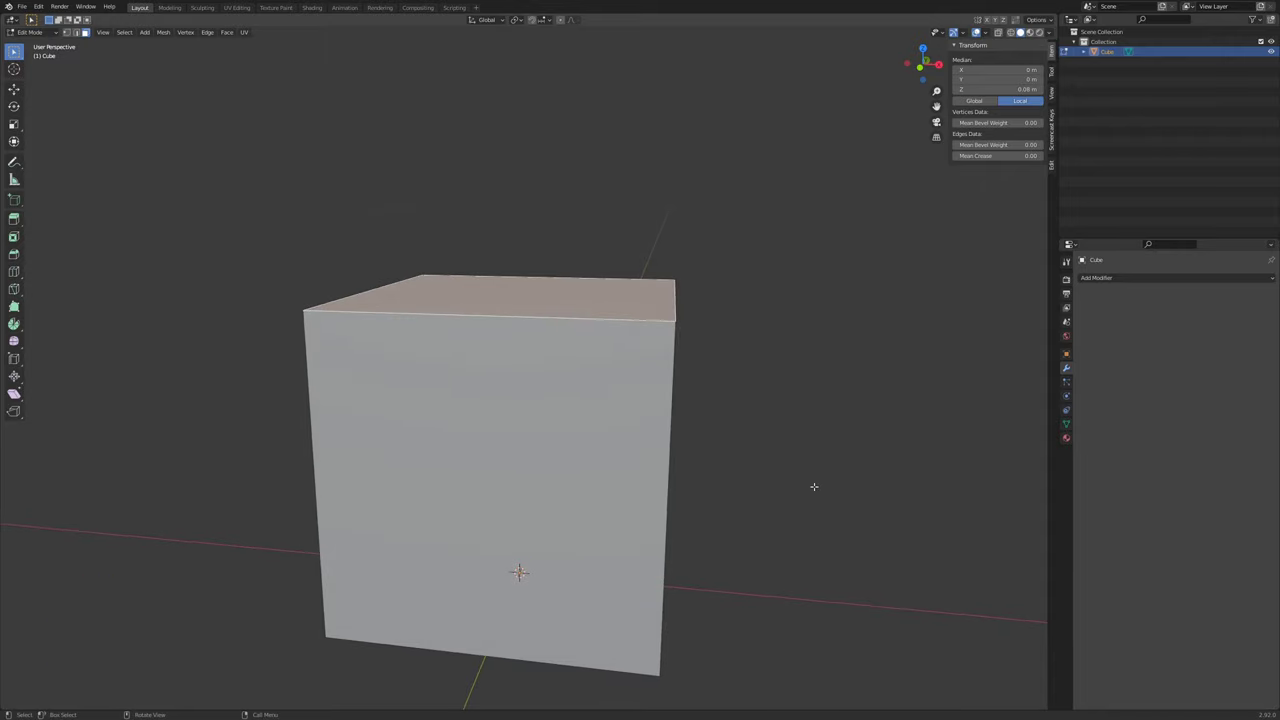
key("KP_1")
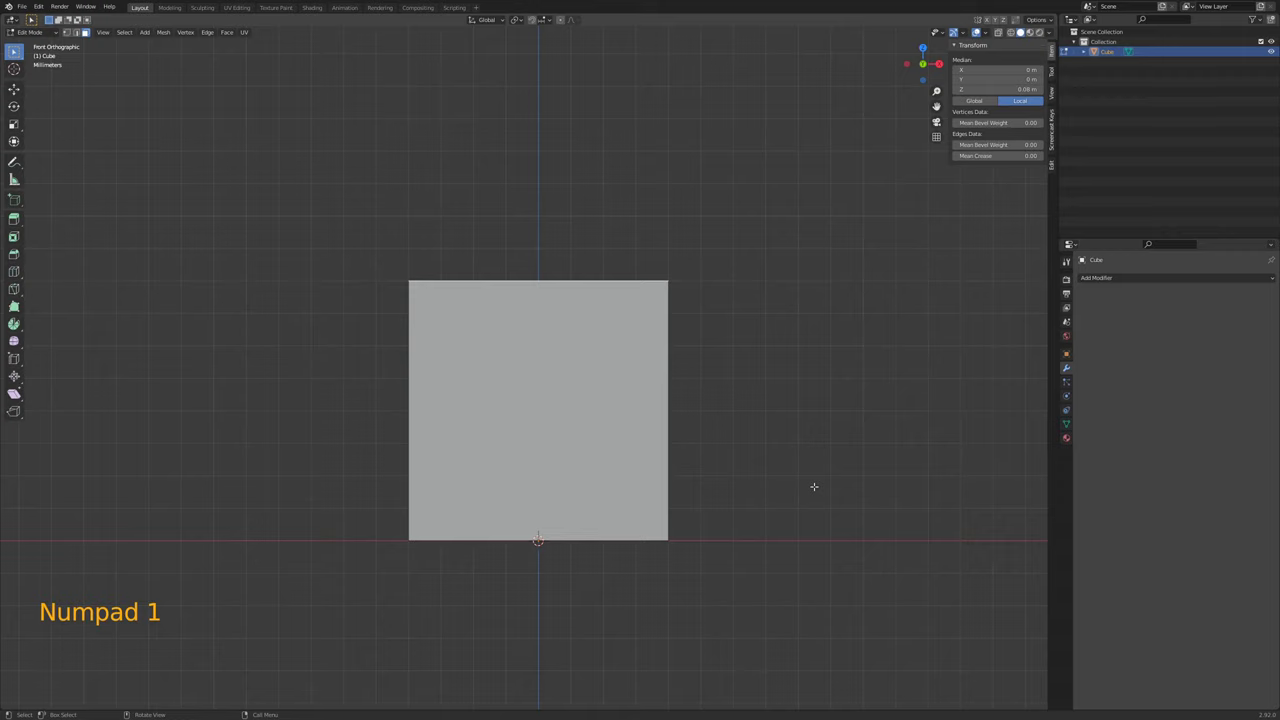
key("e")
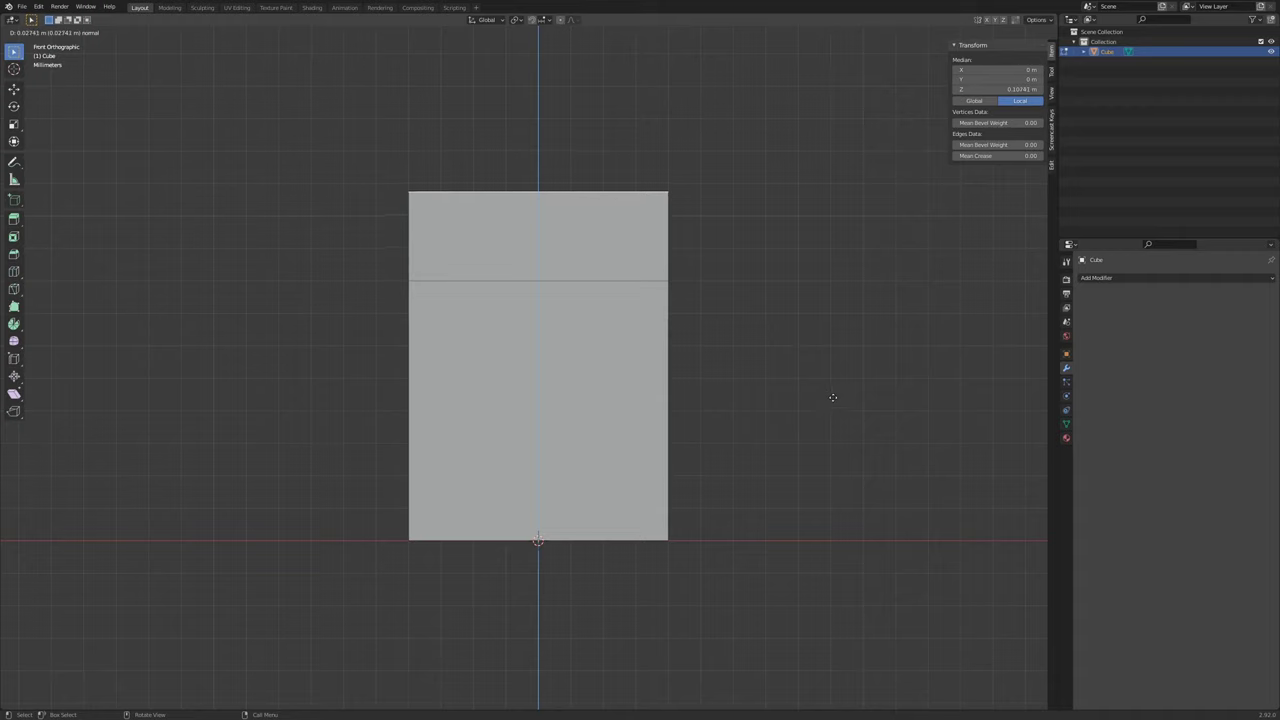
left_click(832, 397)
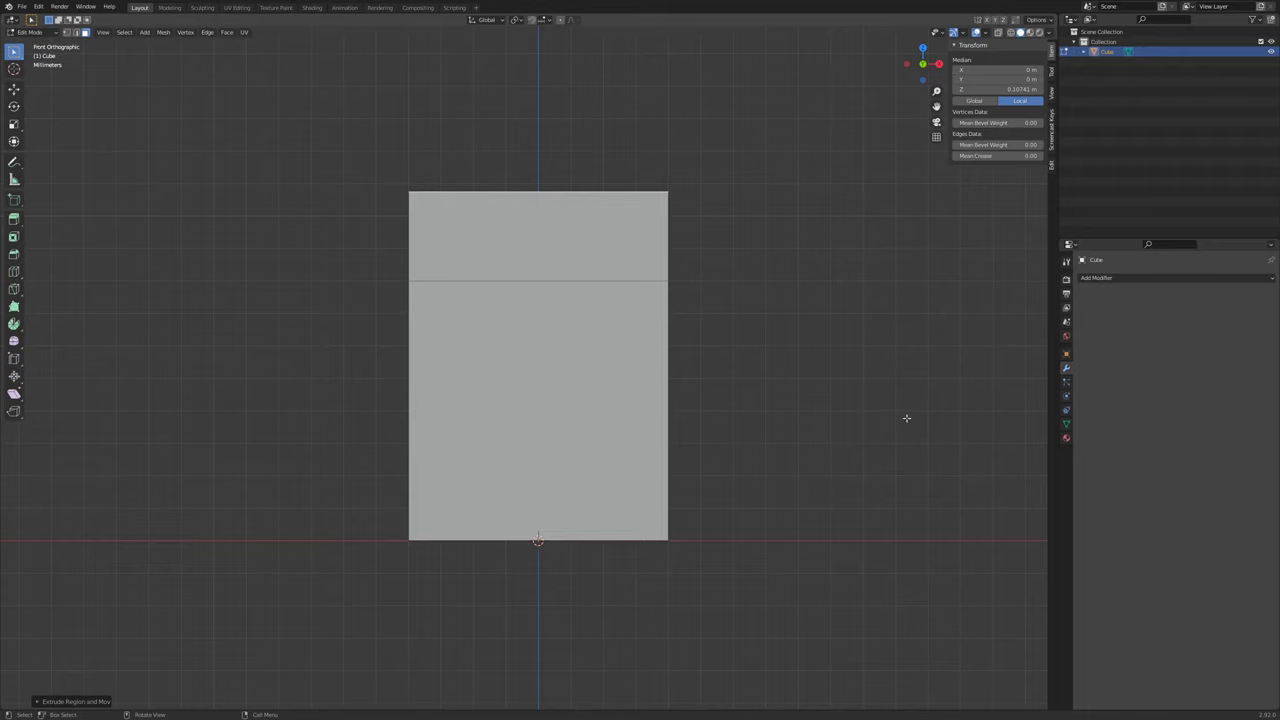
middle_click_drag(794, 277, 732, 296)
key("Tab")
key("Tab")
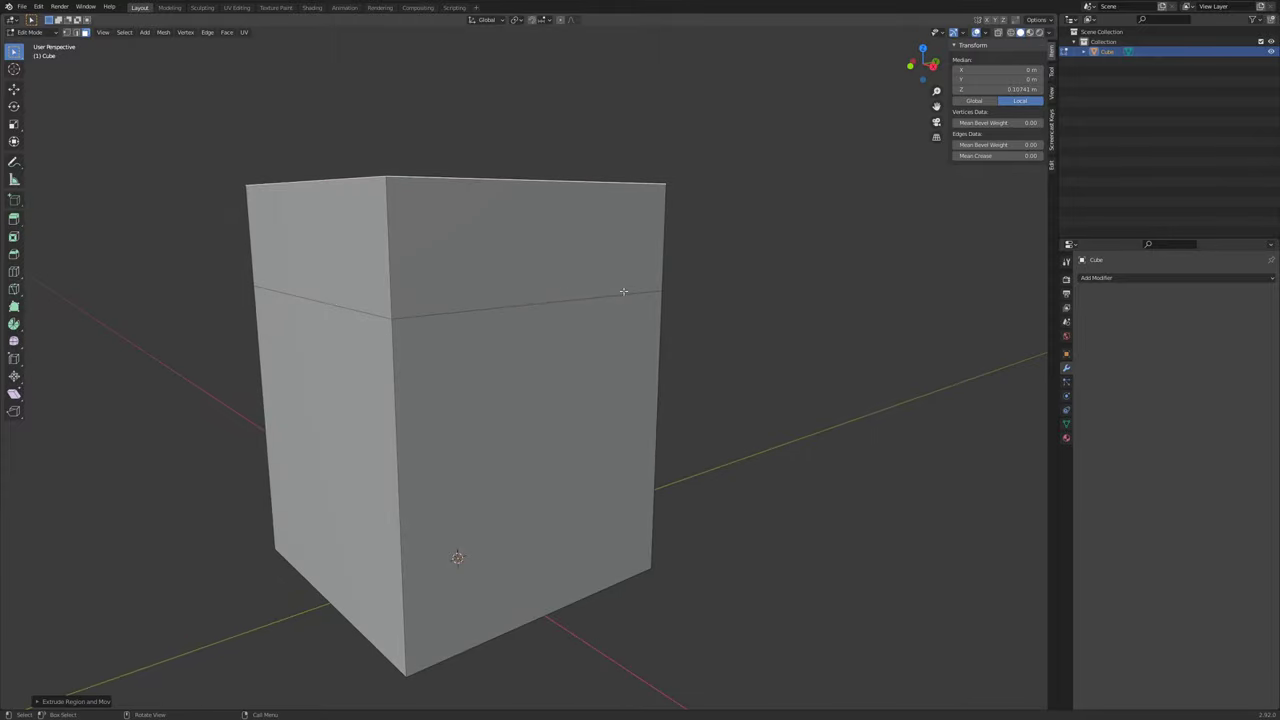
- Scale the top face inward and lower it along Z to about 0.096 m
middle_click_drag(337, 344, 651, 346)
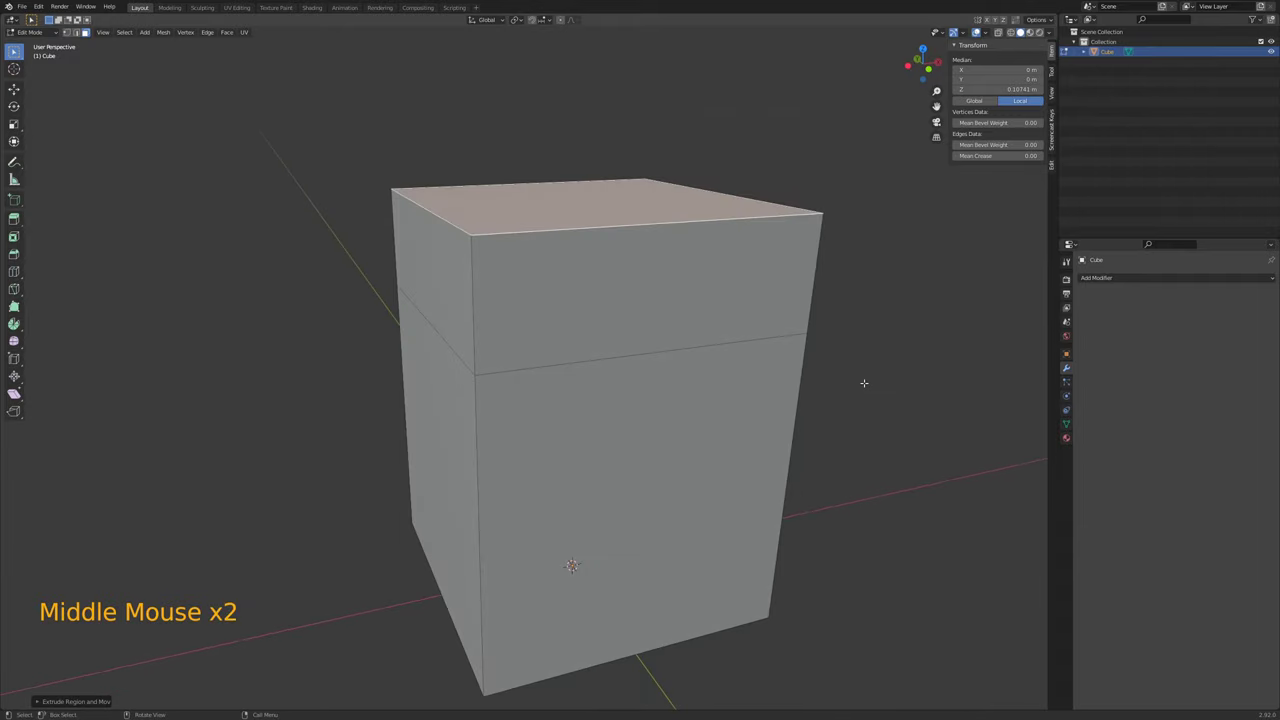
key("s")
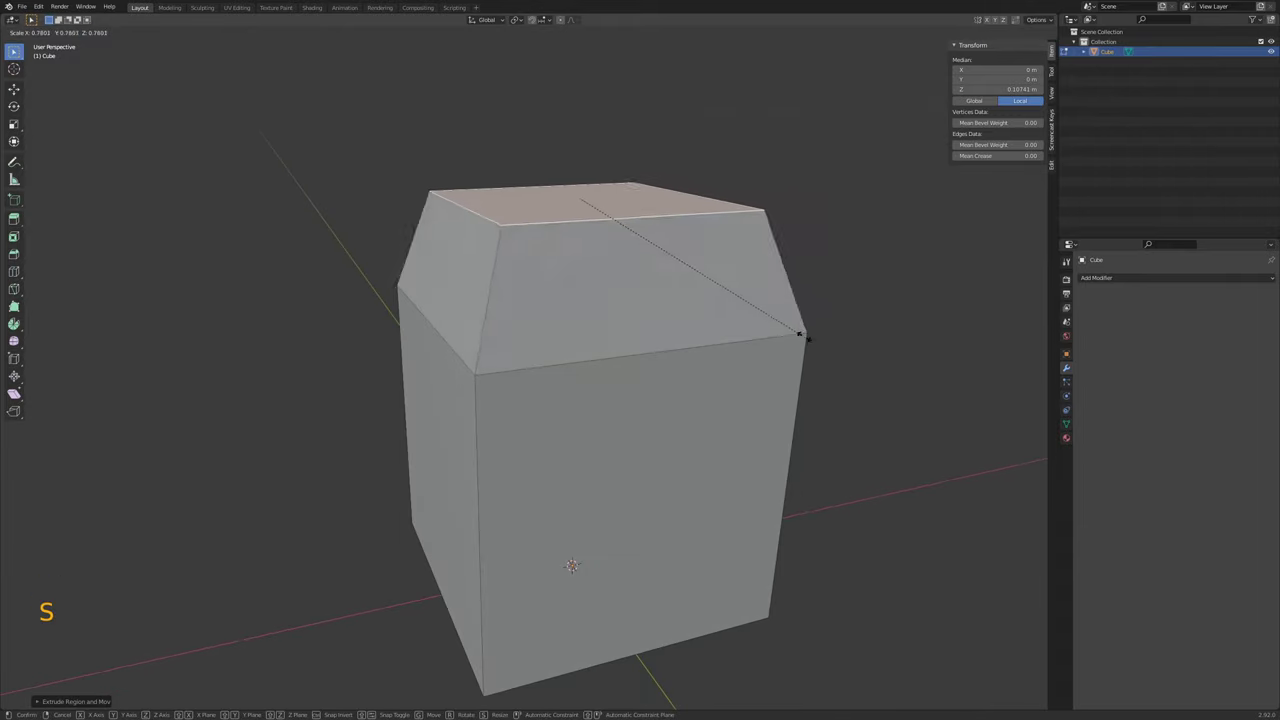
left_click(689, 278)
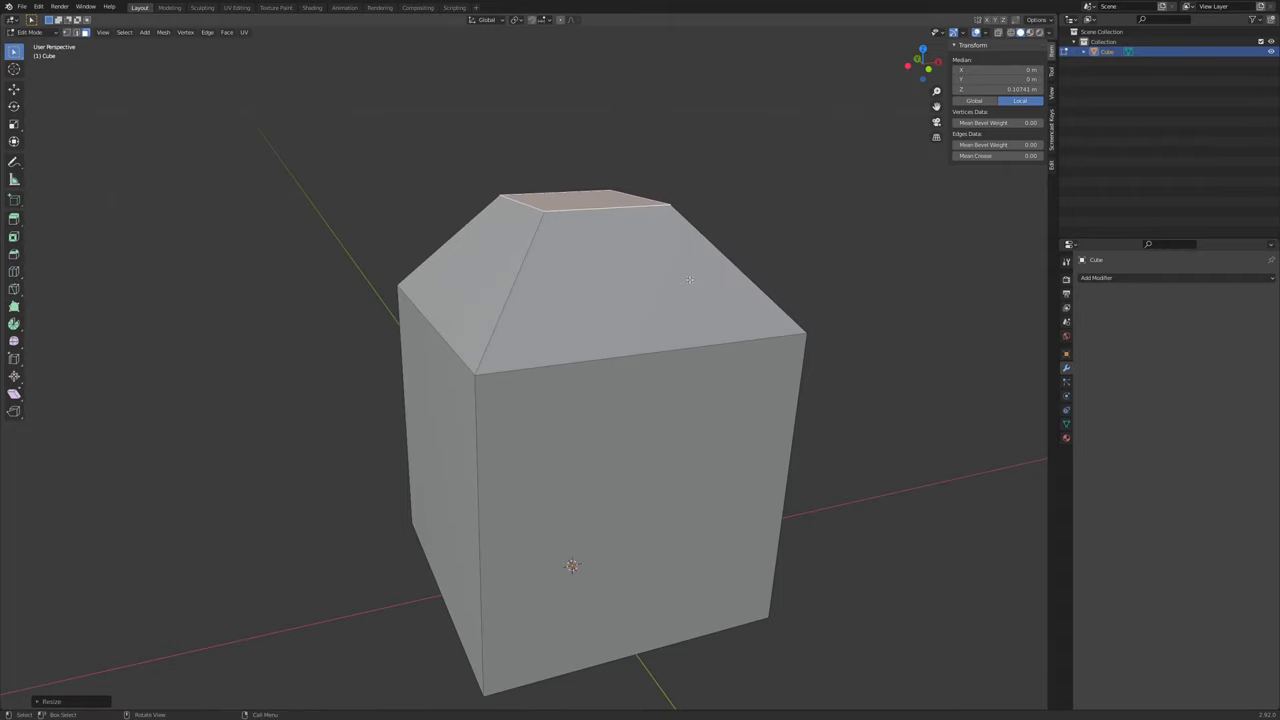
key("KP_1")
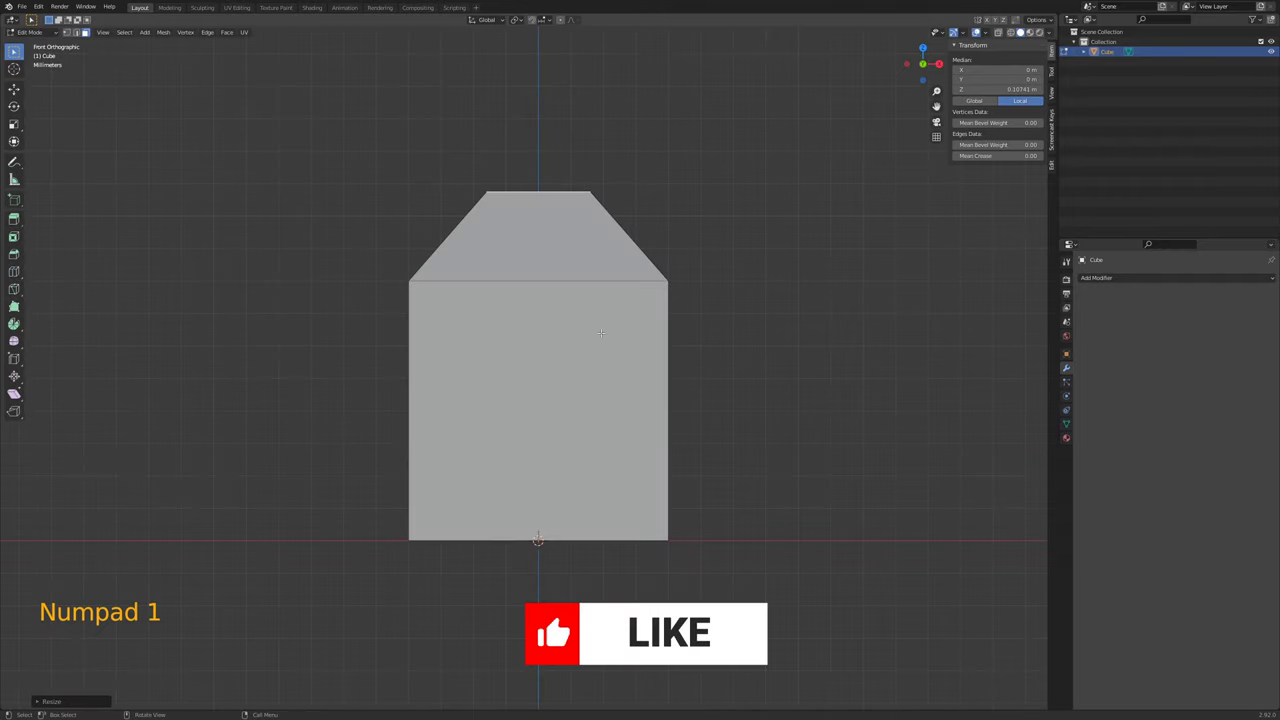
middle_click_drag(600, 333, 652, 347, "shift")
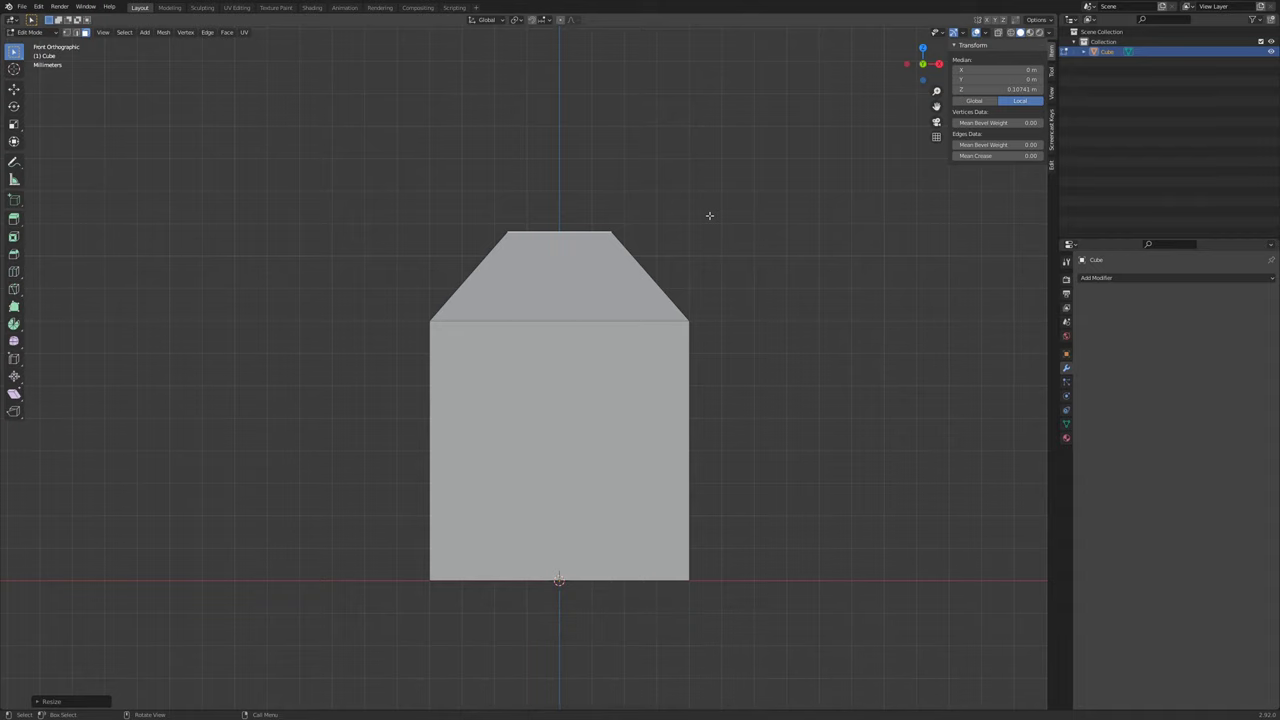
key("g")
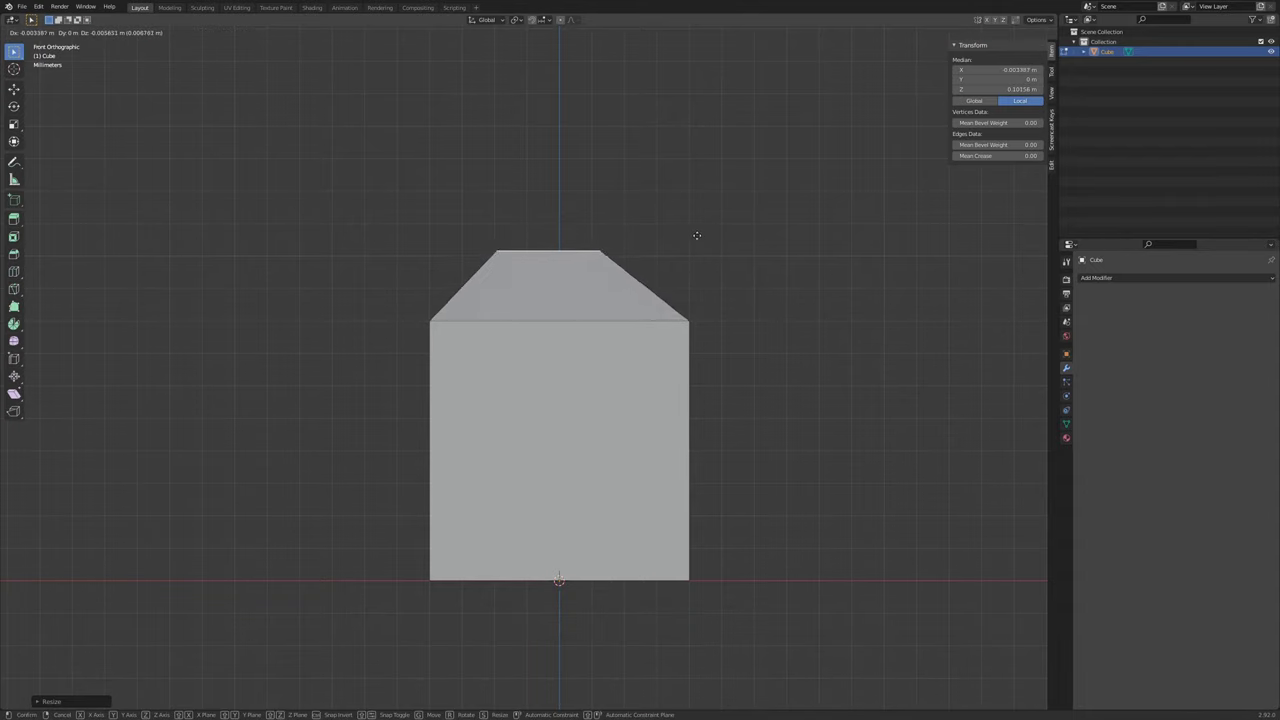
key("z")
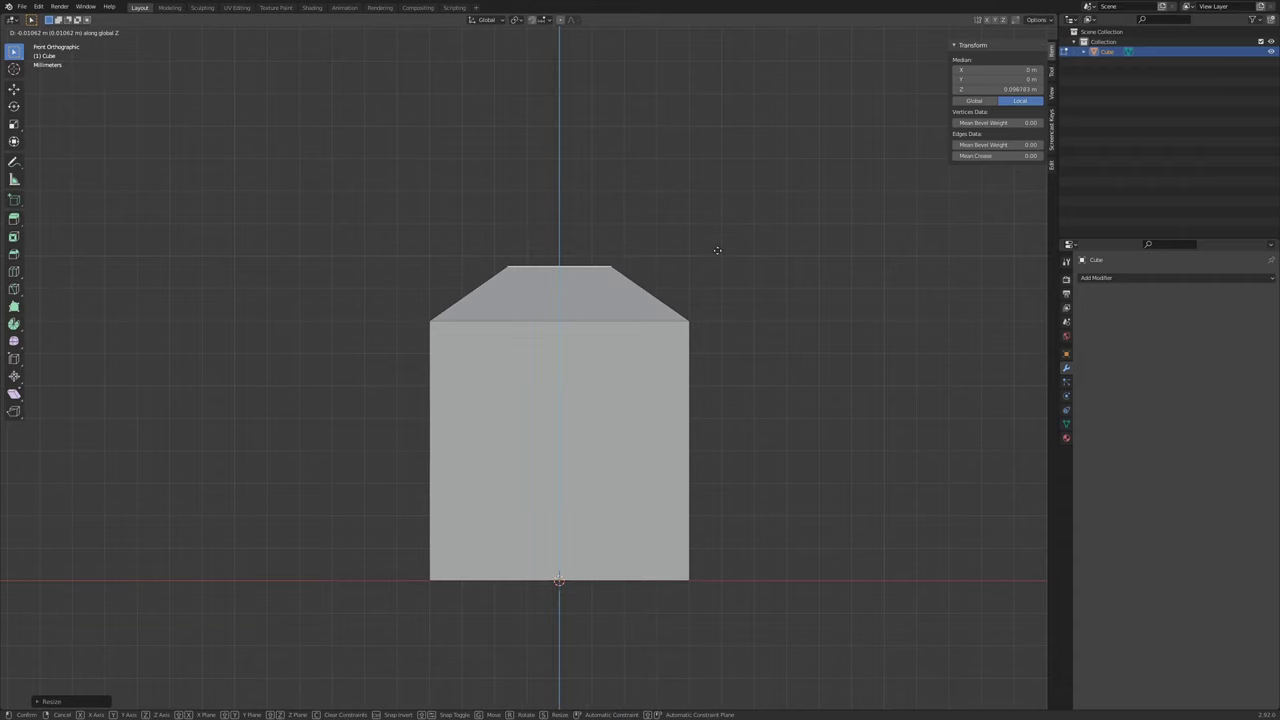
left_click(724, 232)
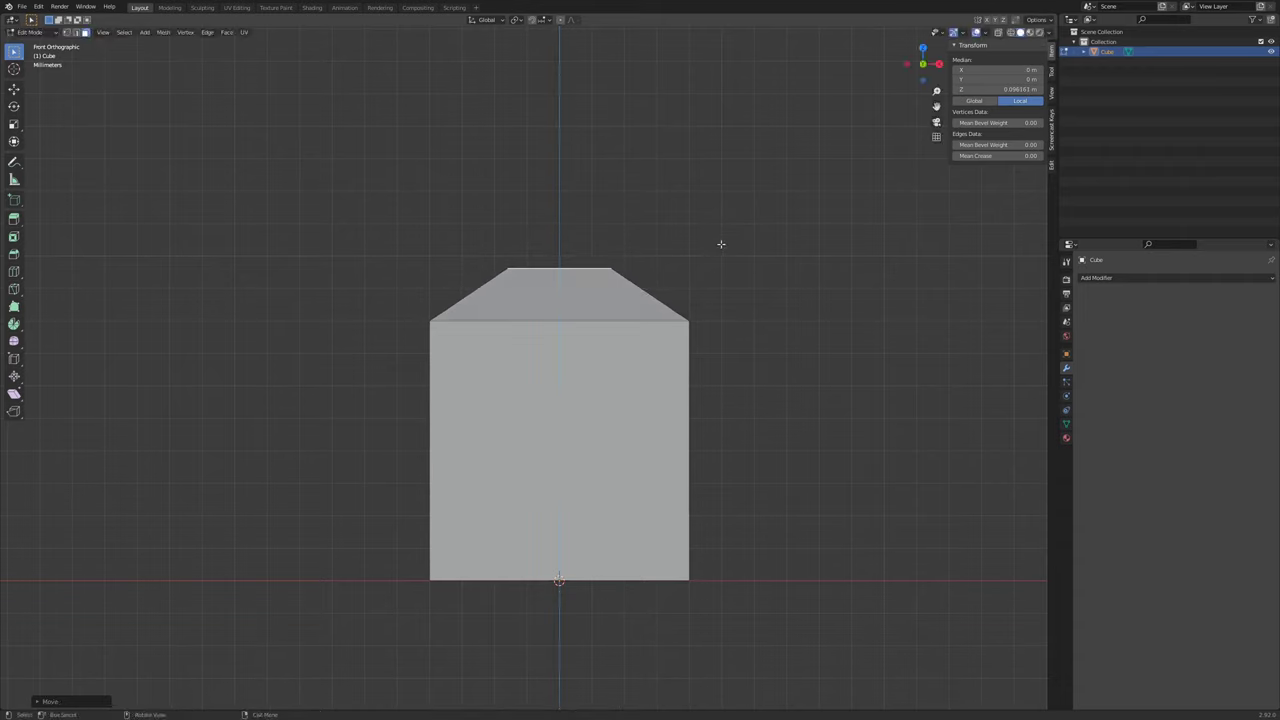
middle_click_drag(570, 233, 596, 288)
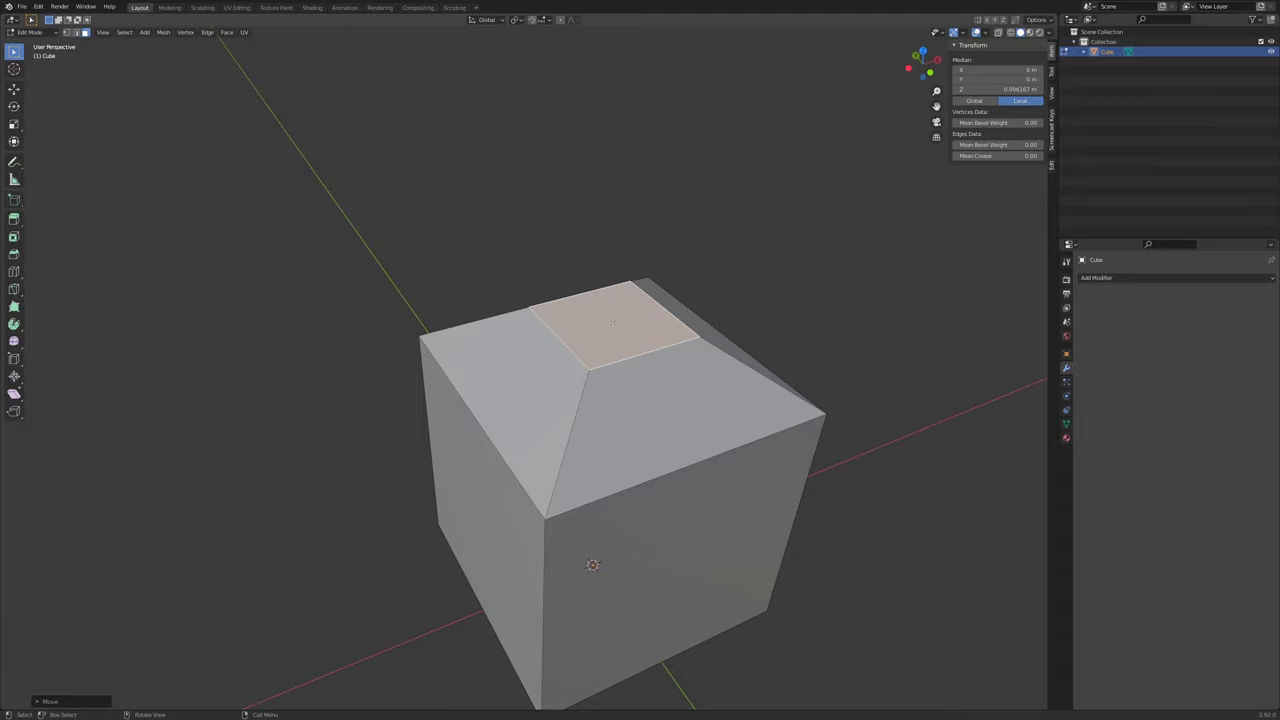
- Delete the small top face, leaving a square opening in the tapered cap
key("Delete")
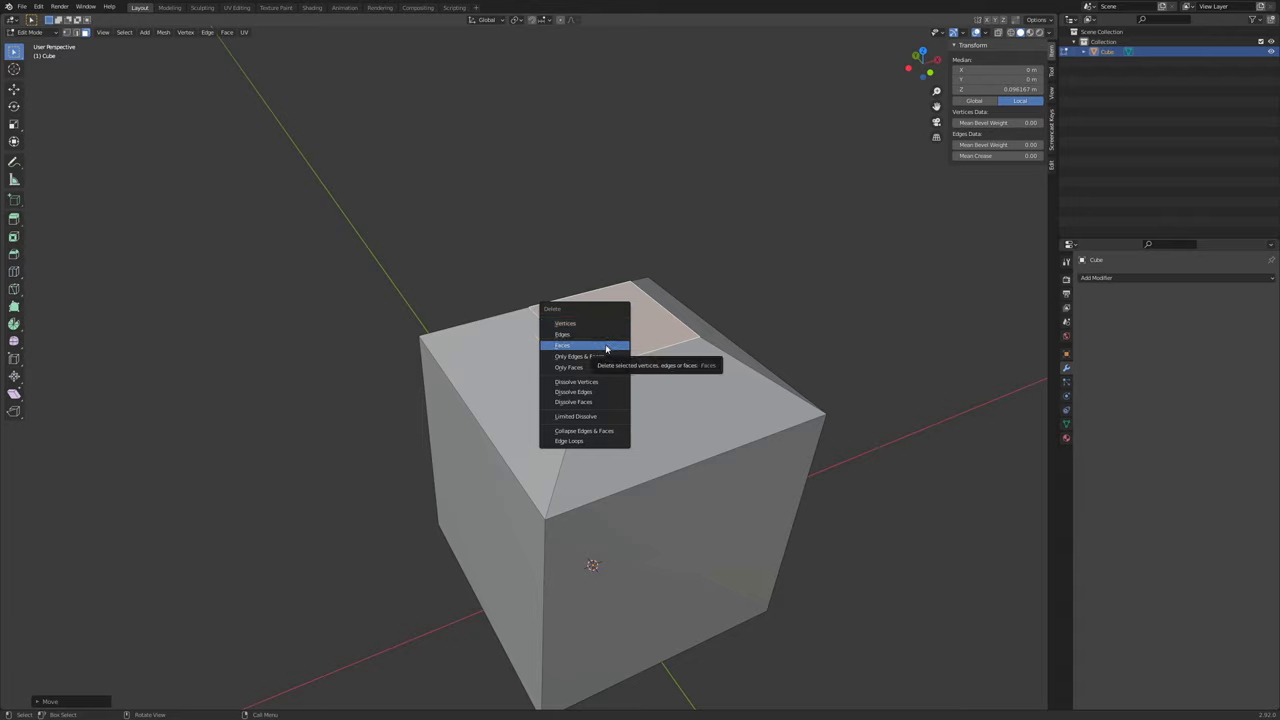
left_click(605, 347)
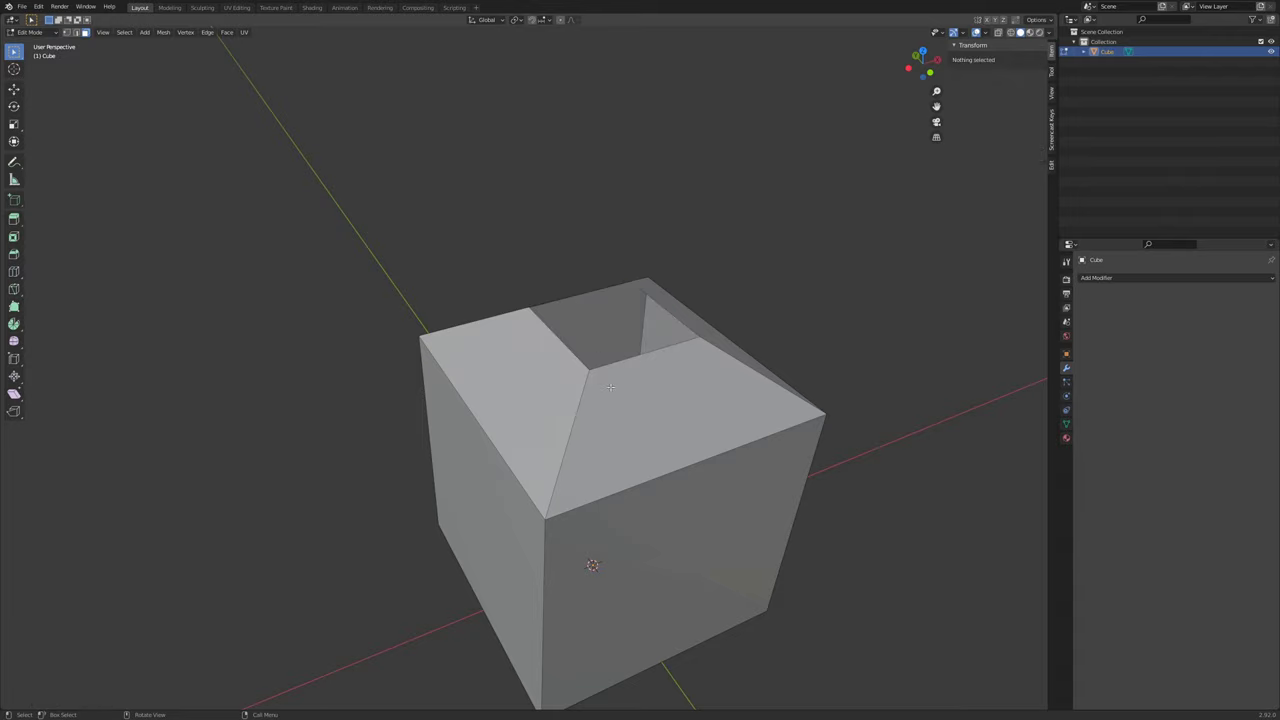
mouse_move(609, 385)
middle_mouse_down()
mouse_move(620, 455)
mouse_move(636, 374)
mouse_move(618, 386)
middle_mouse_up()
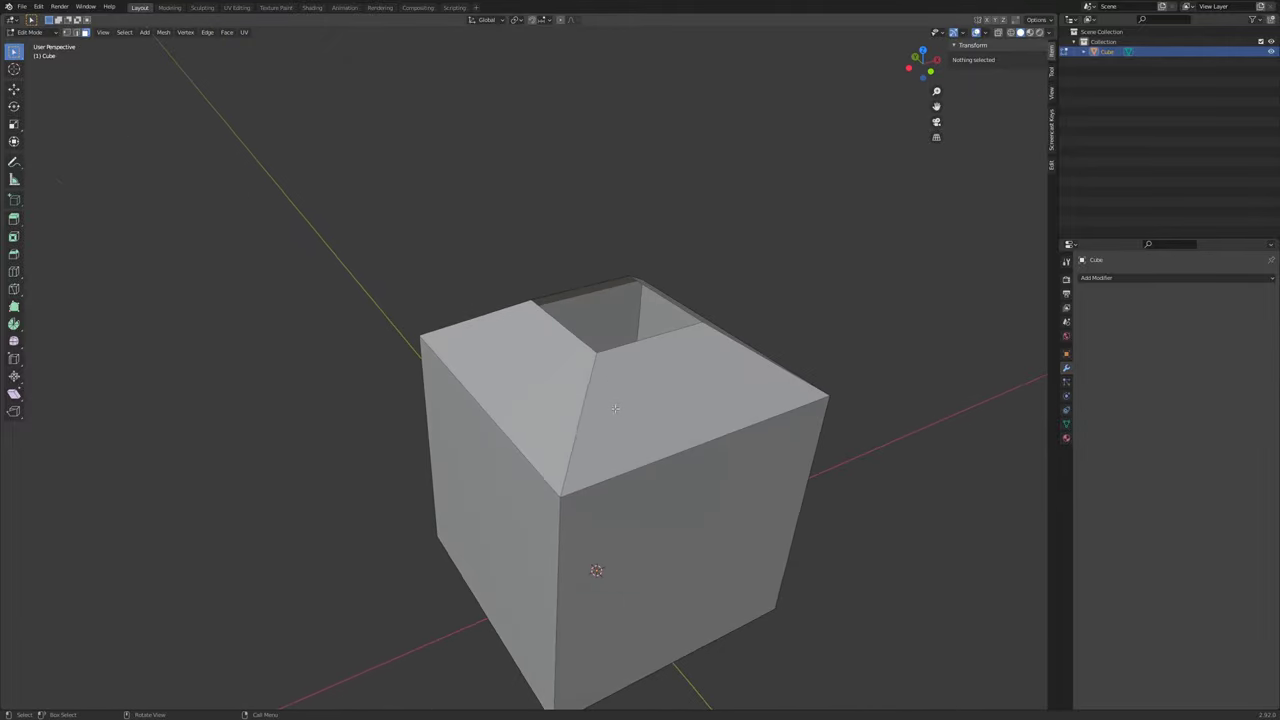
- Switch to edge select mode and pick edge loops around the block, including the top rim
left_click(561, 543, "alt")
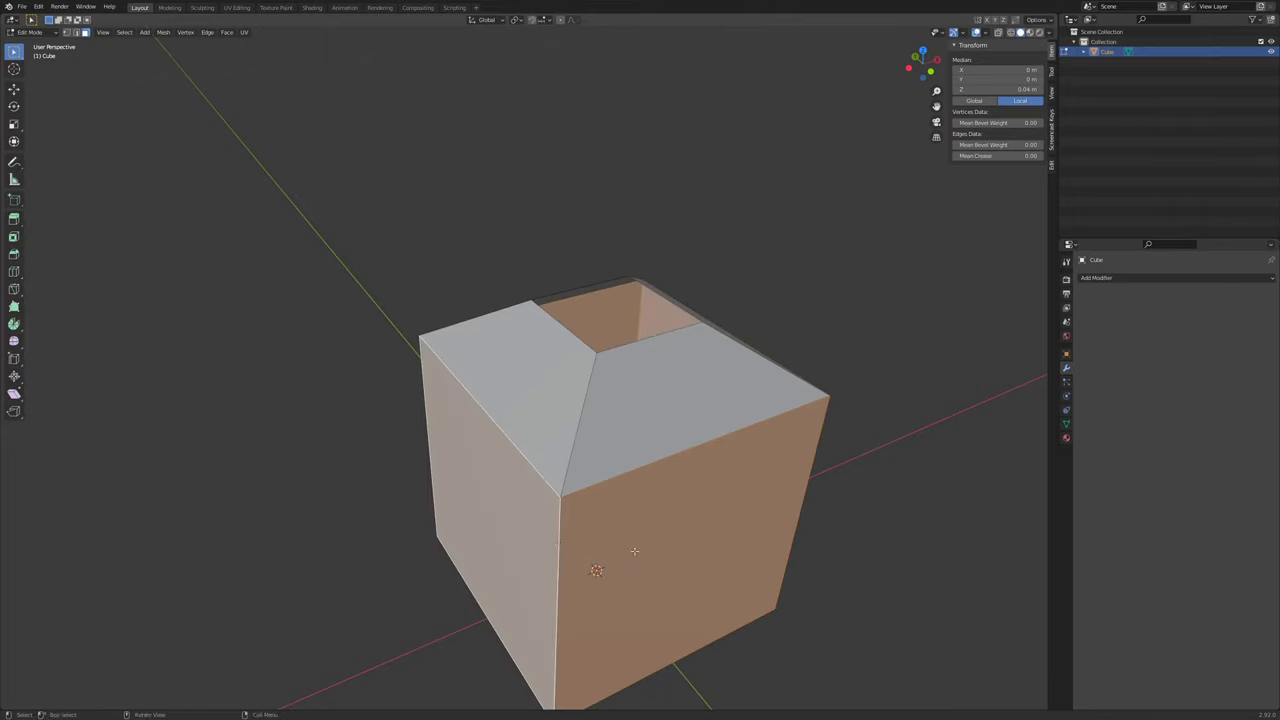
key("2")
left_click(576, 563)
middle_click_drag(576, 563, 634, 533)
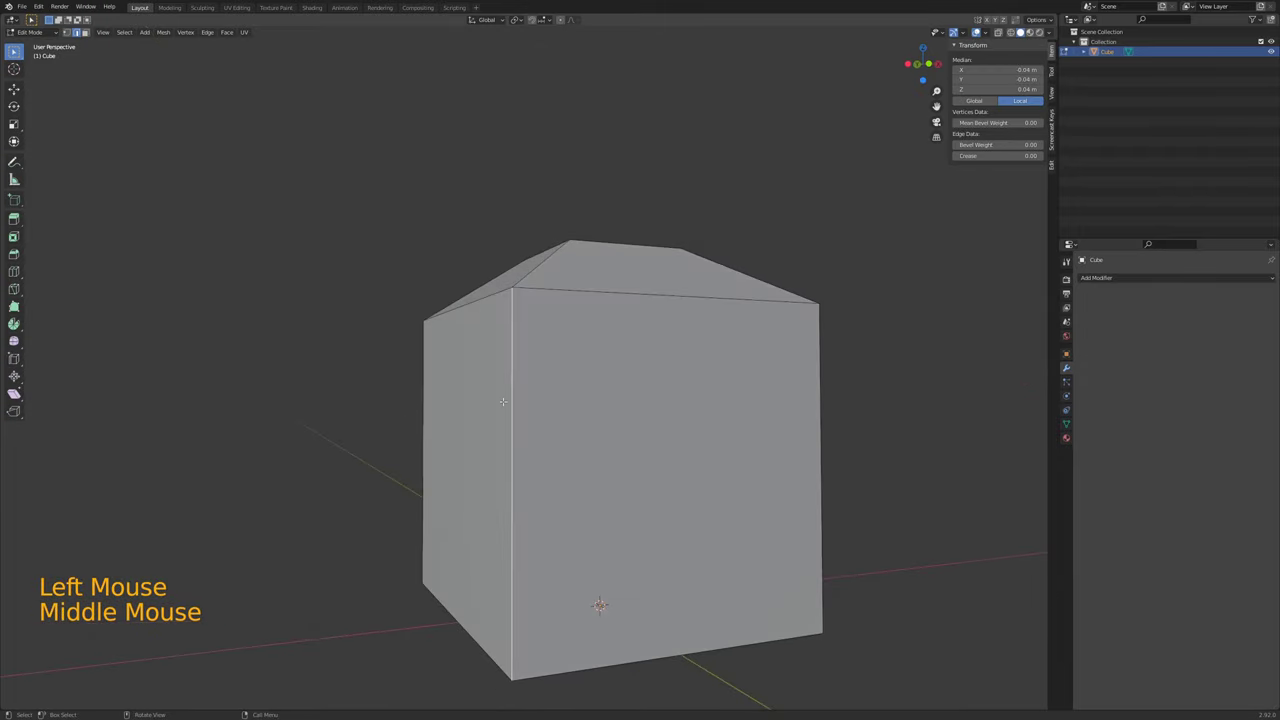
middle_click_drag(501, 402, 529, 503)
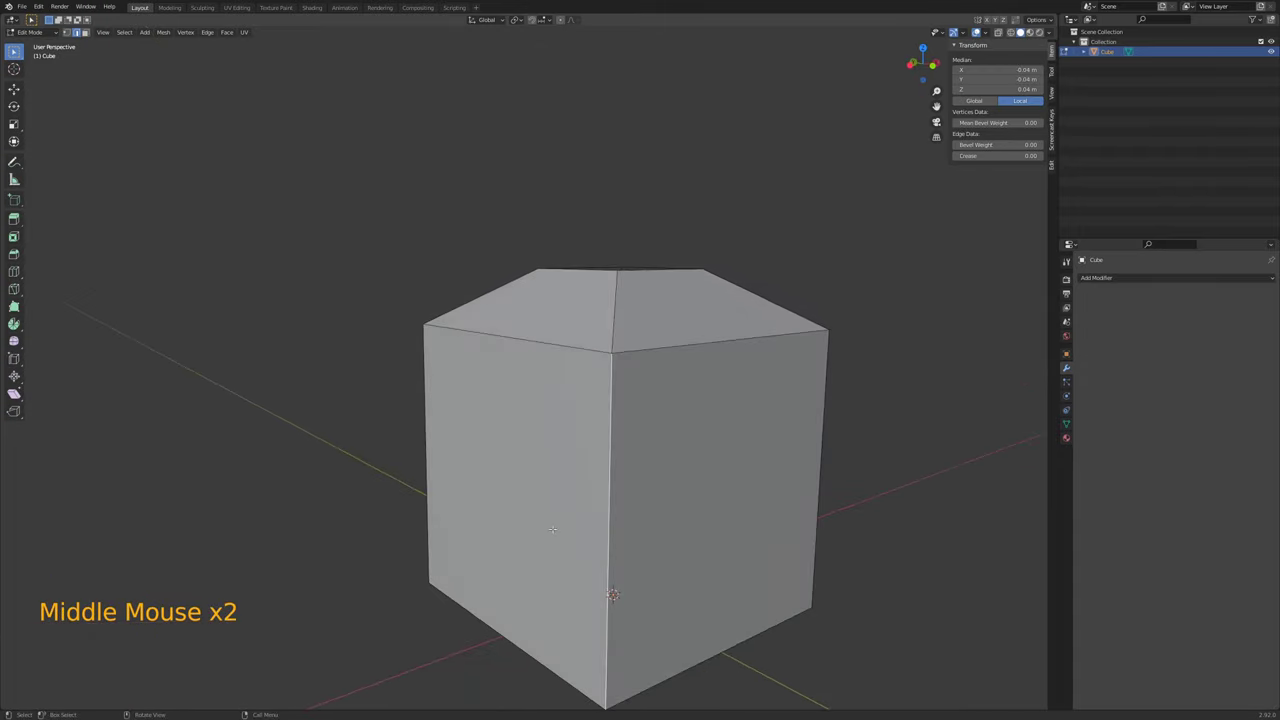
key("alt")
left_click(612, 438, "alt")
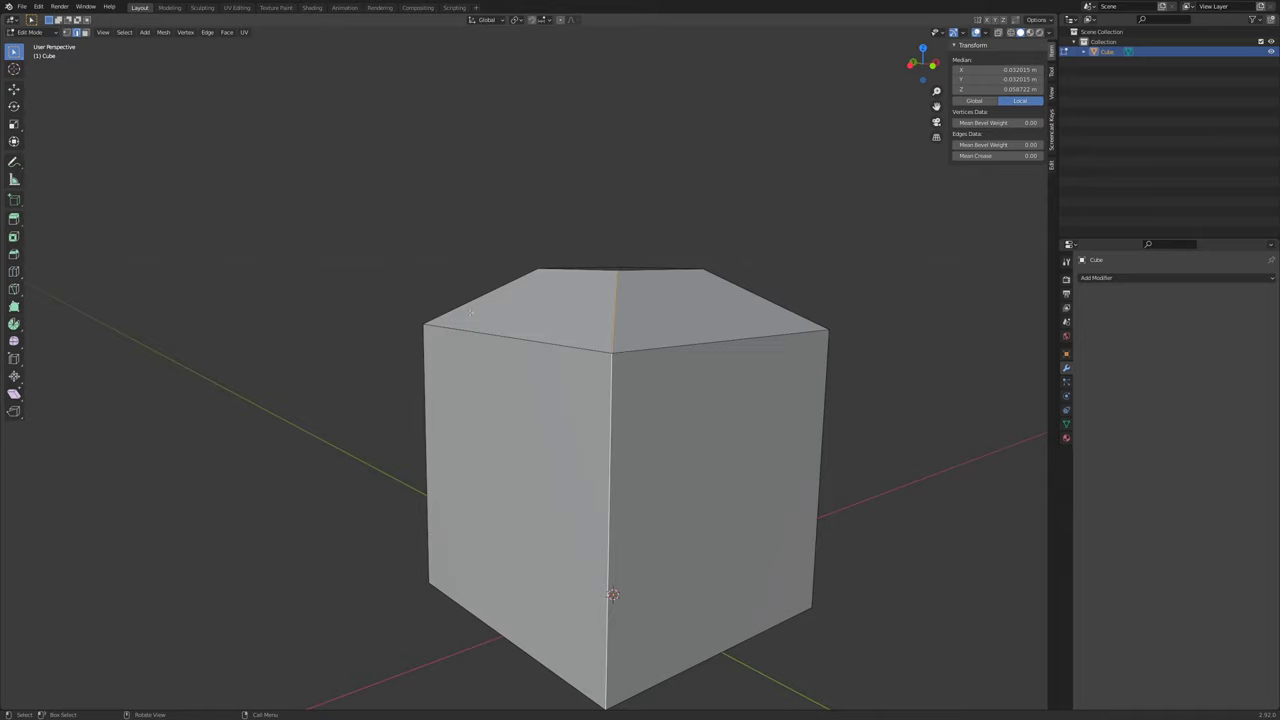
key("alt")
middle_click_drag(438, 362, 655, 418)
key("alt")
left_click(541, 295, "alt")
left_click(541, 295, "alt")
middle_click_drag(541, 295, 550, 400)
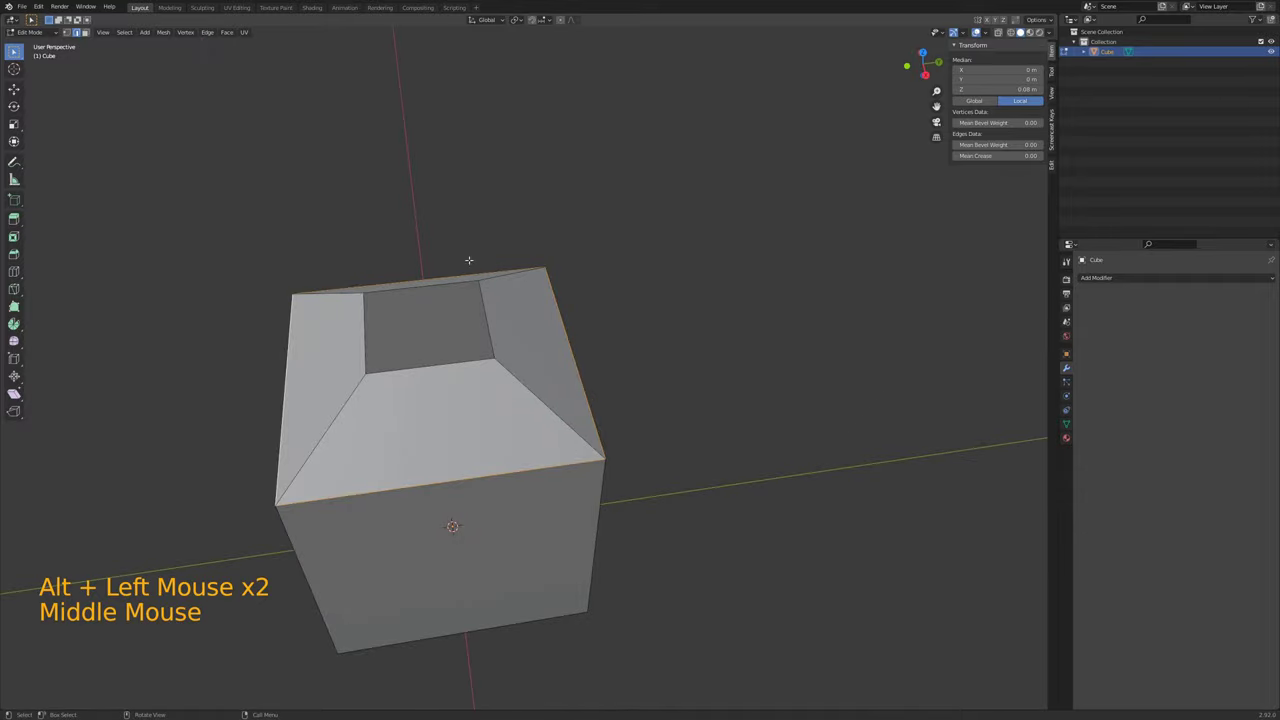
middle_click_drag(292, 388, 774, 412)
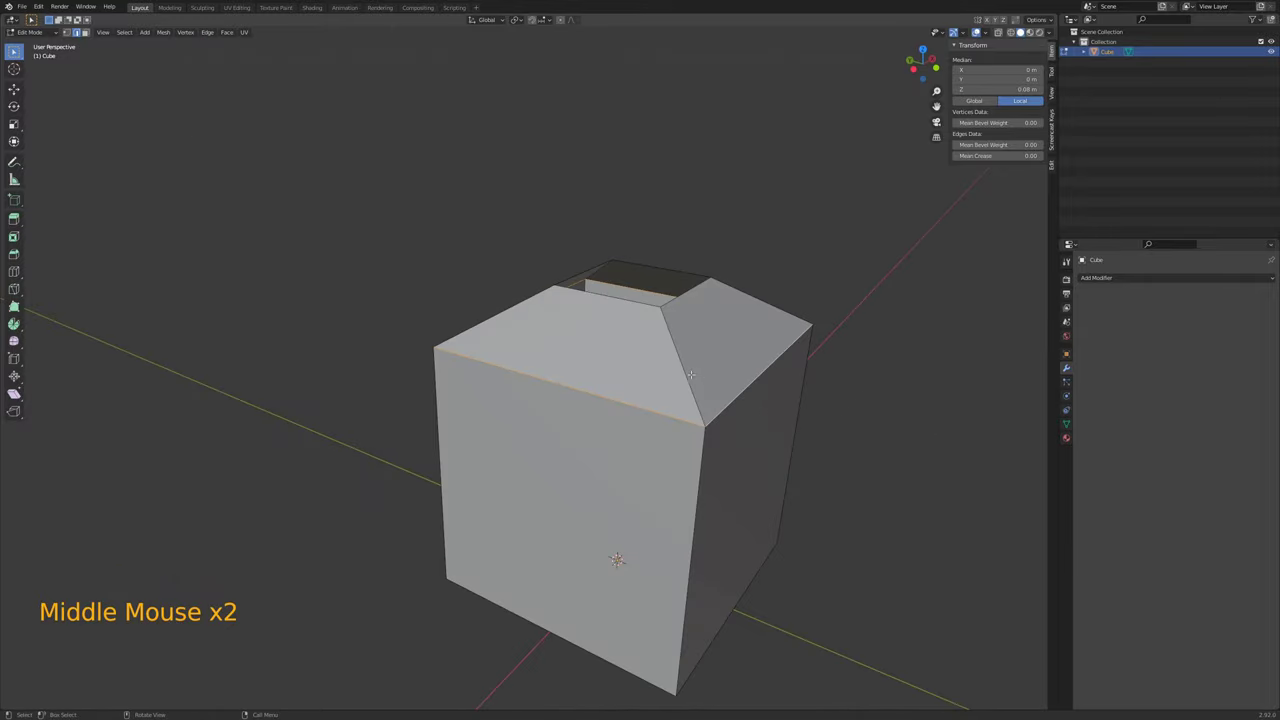
middle_click_drag(686, 373, 653, 293, "shift")
- Select the vertical corner edge loops and the bottom edge loop together
key("alt")
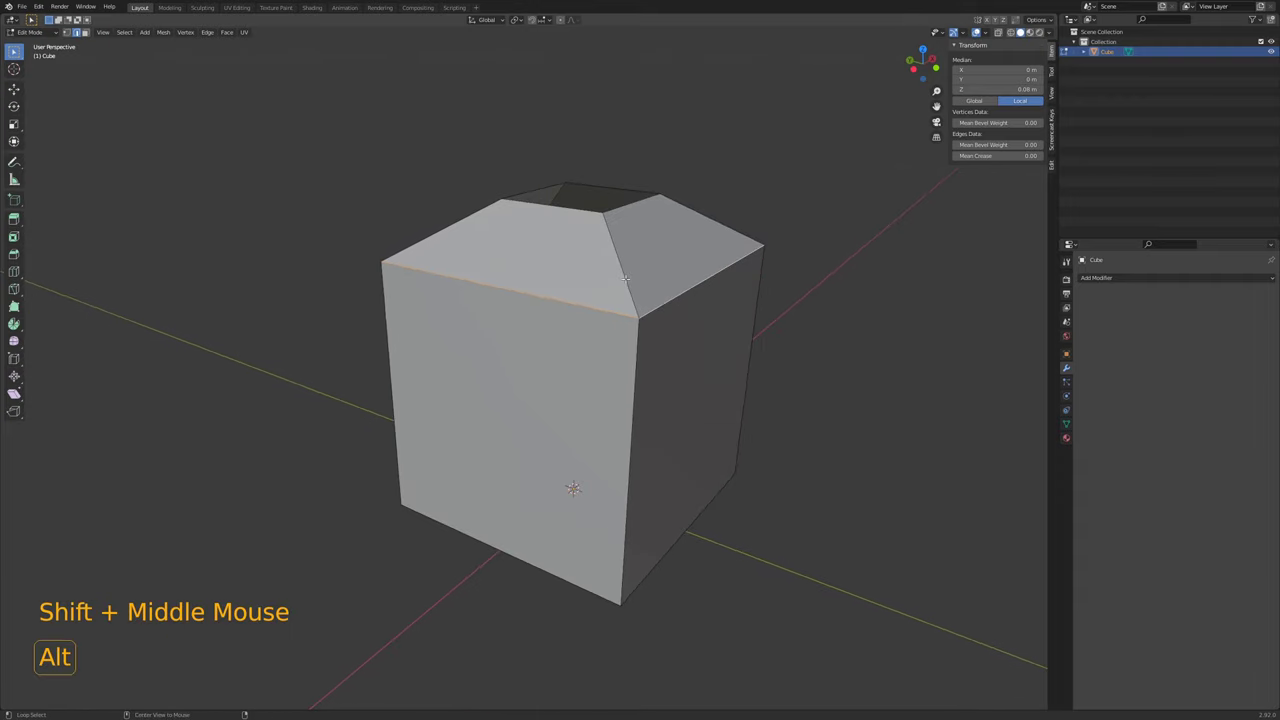
left_click(625, 278, "alt")
middle_click_drag(520, 261, 595, 272)
key("shift")
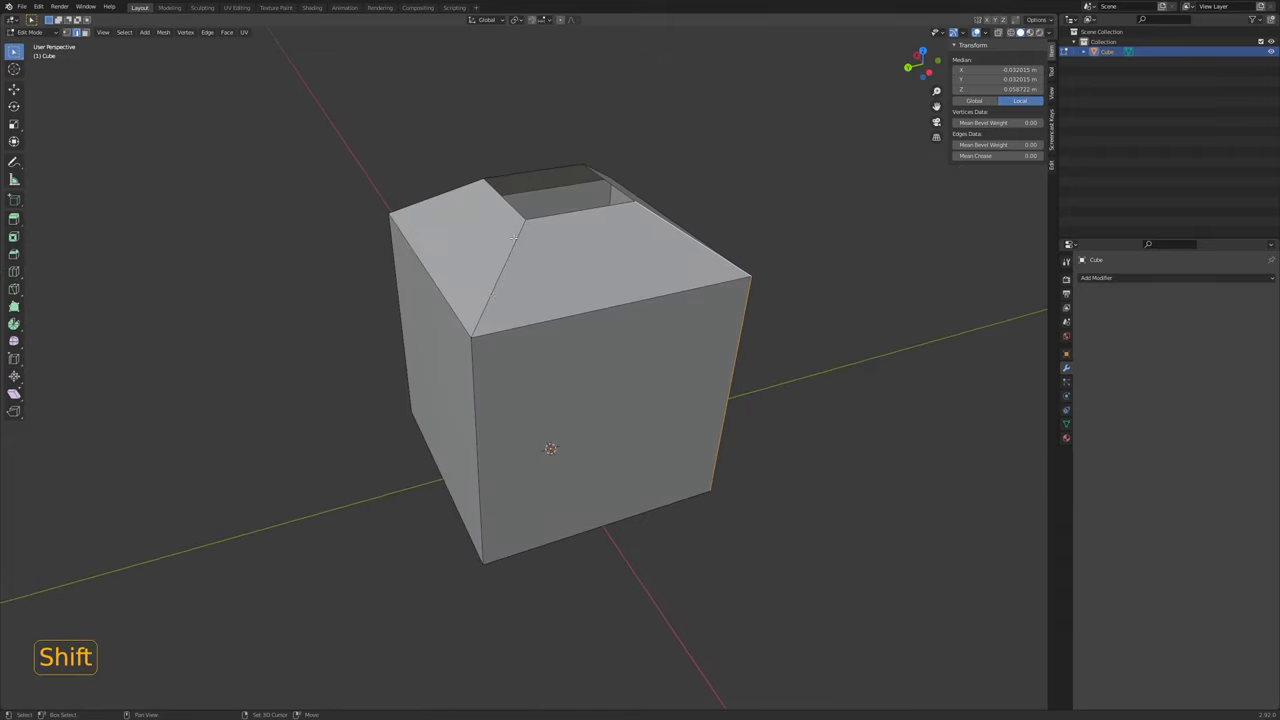
key("alt")
left_click(495, 285, "alt+shift")
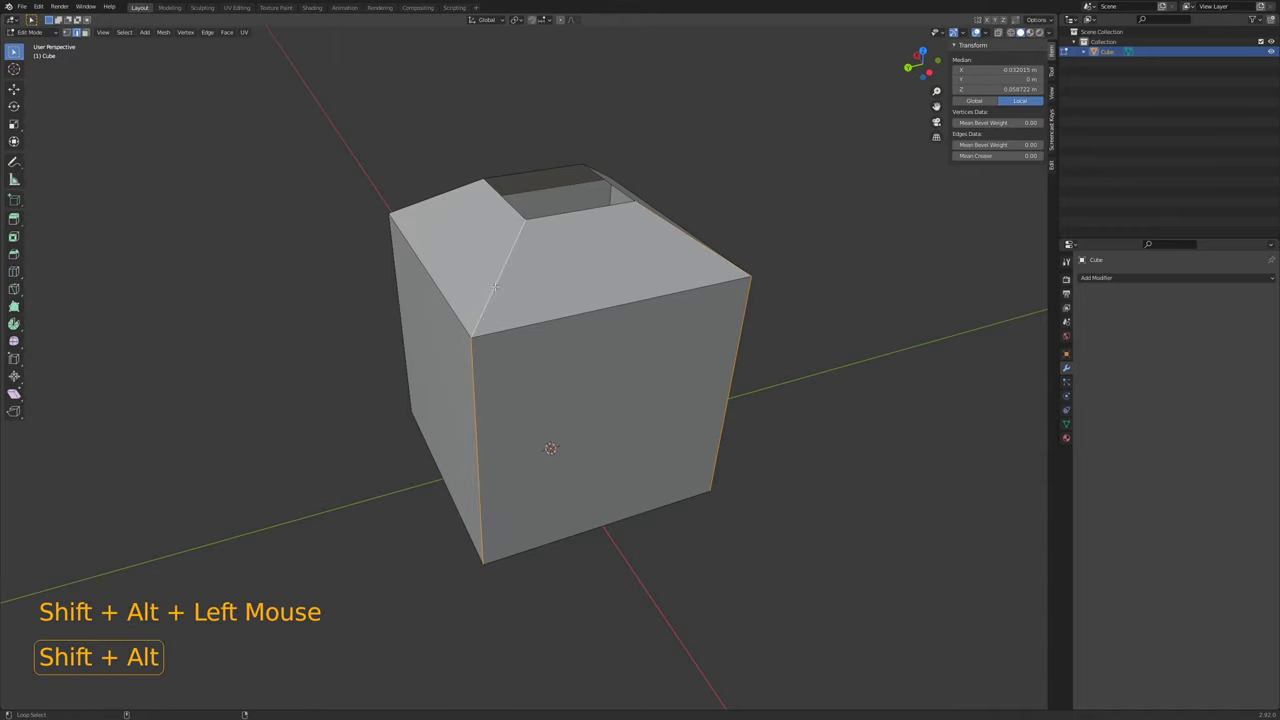
left_click(394, 294, "alt+shift")
middle_click_drag(874, 280, 755, 436)
left_click(690, 440, "alt+shift")
left_click(654, 472, "alt+shift")
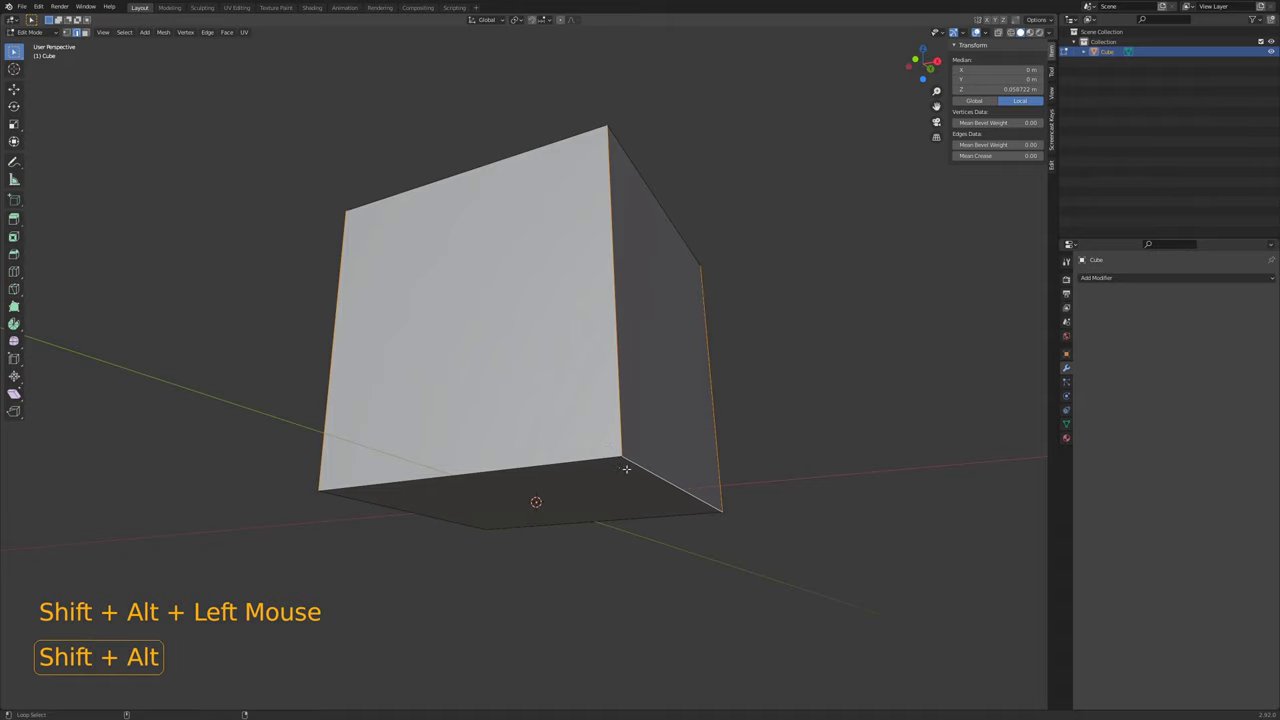
left_click(609, 464, "alt+shift")
- Add the cube's bottom face to the edge selection
mouse_move(561, 489)
middle_mouse_down()
mouse_move(541, 466)
mouse_move(563, 457)
middle_mouse_up()
left_click(501, 379, "shift")
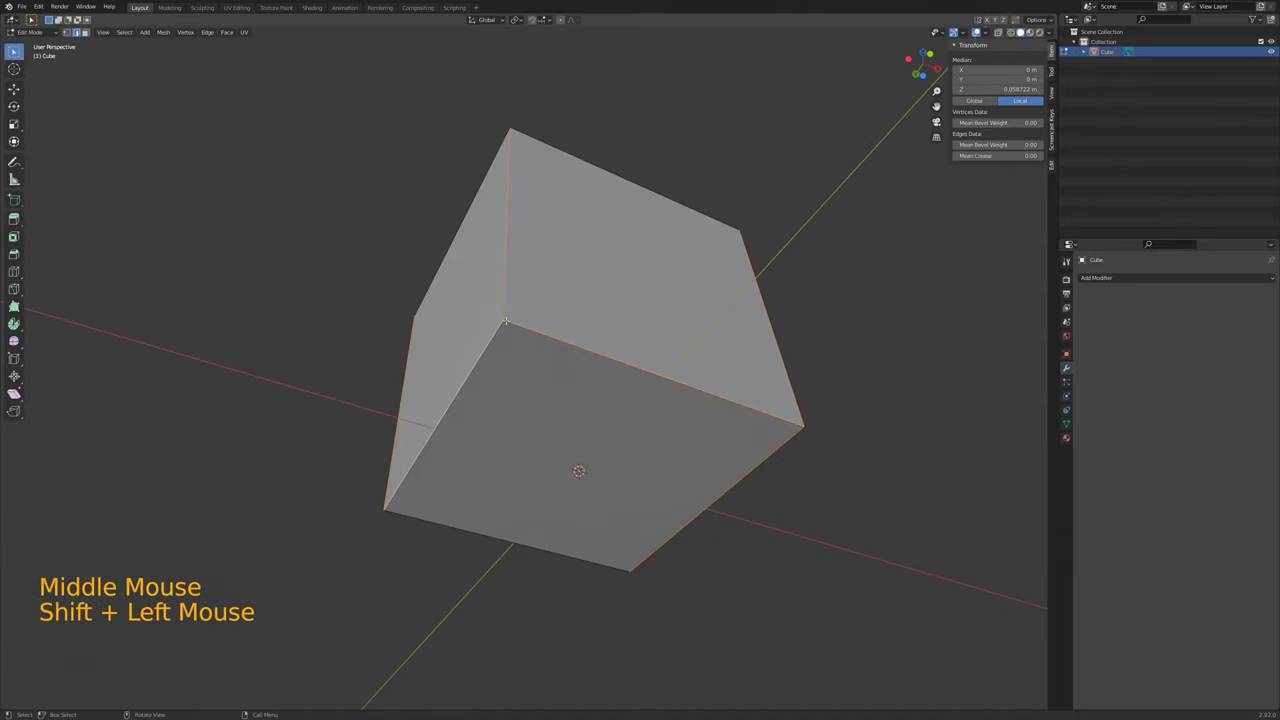
left_click(484, 514, "shift")
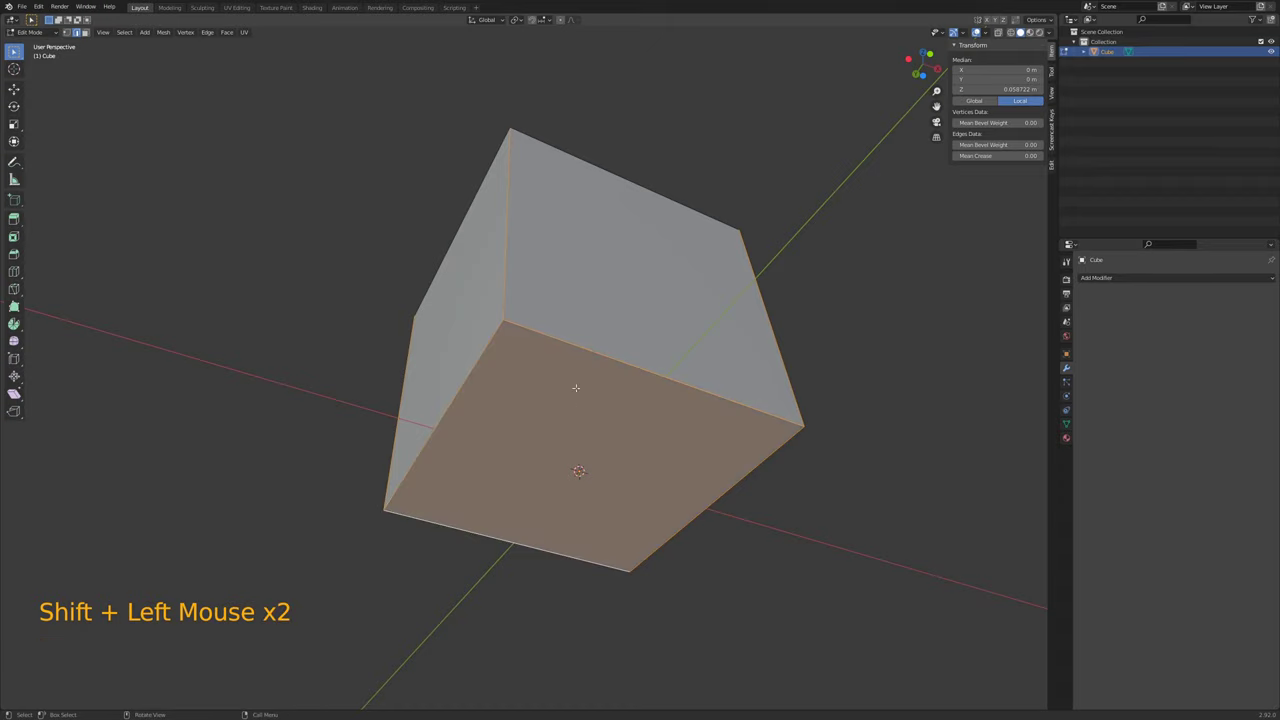
middle_click_drag(579, 374, 804, 460)
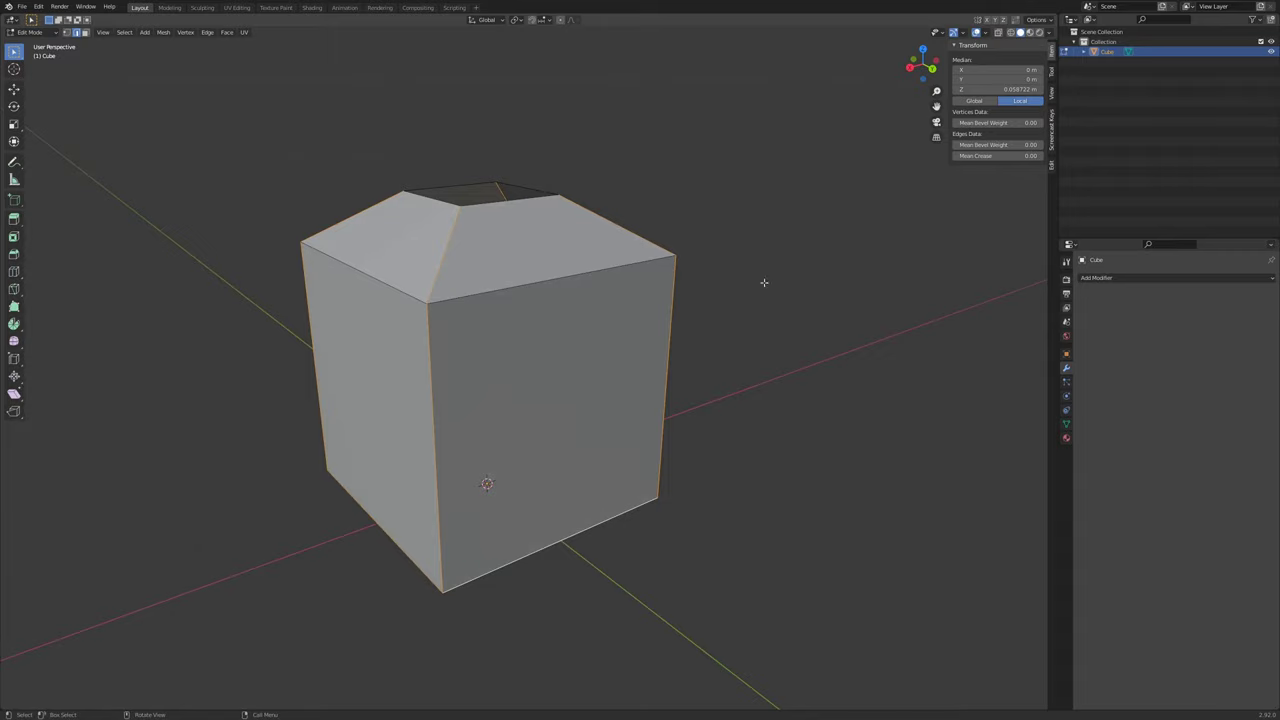
middle_click_drag(766, 289, 771, 357)
- Try a first bevel on the selected edges, then undo it
key("ctrl")
key("ctrl+b")
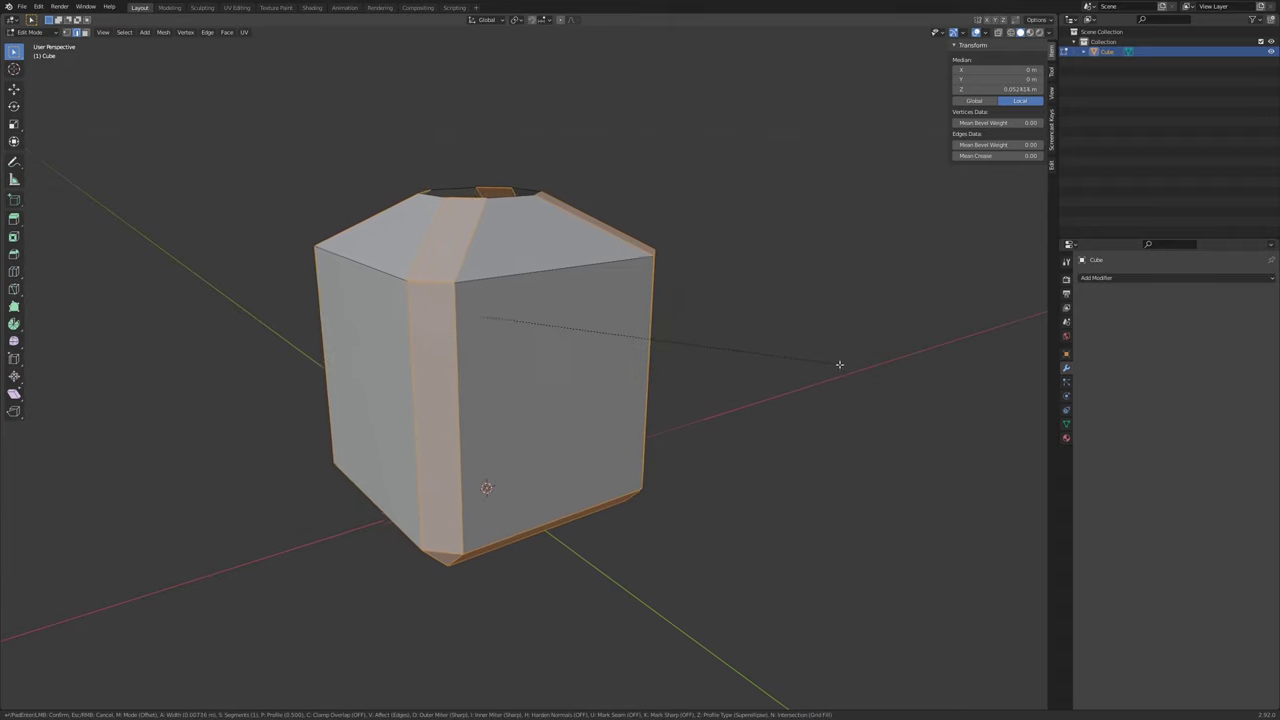
left_click(840, 366)
middle_click_drag(680, 223, 517, 291)
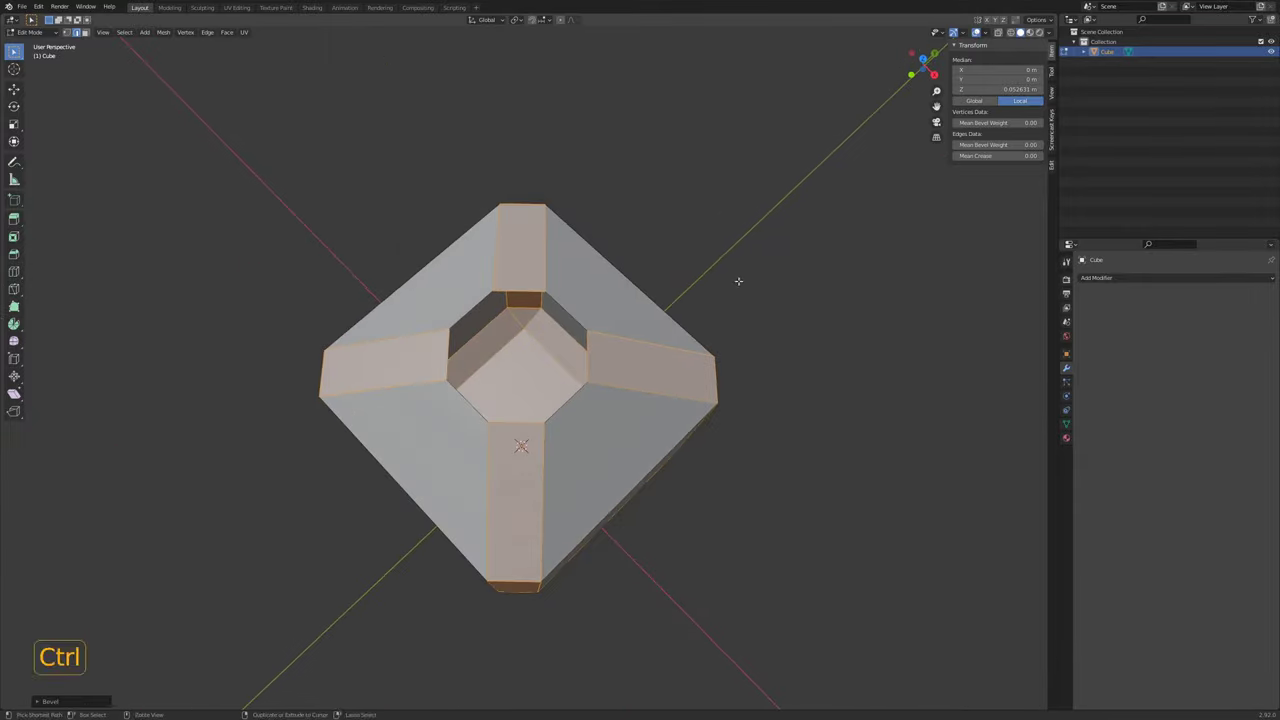
key("ctrl+z")
middle_click_drag(737, 280, 625, 393)
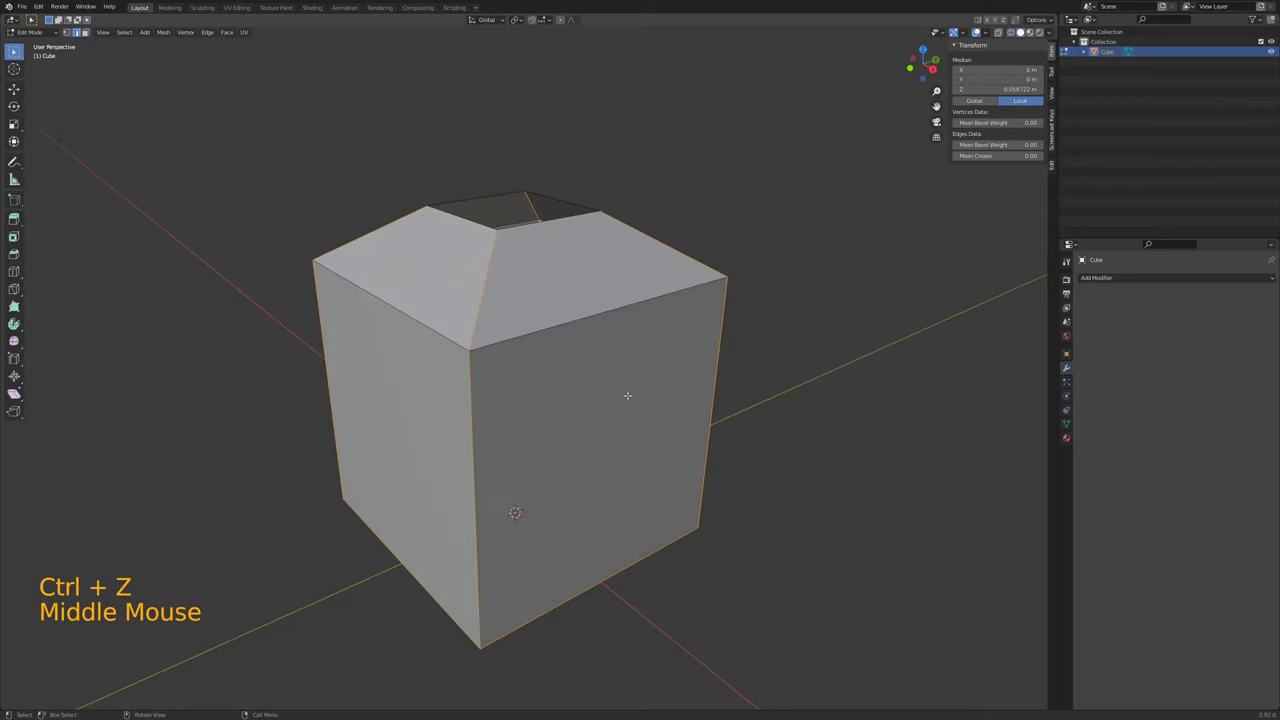
- Re-bevel the selected edges with 3 segments, about 0.009 m wide
key("ctrl+b")
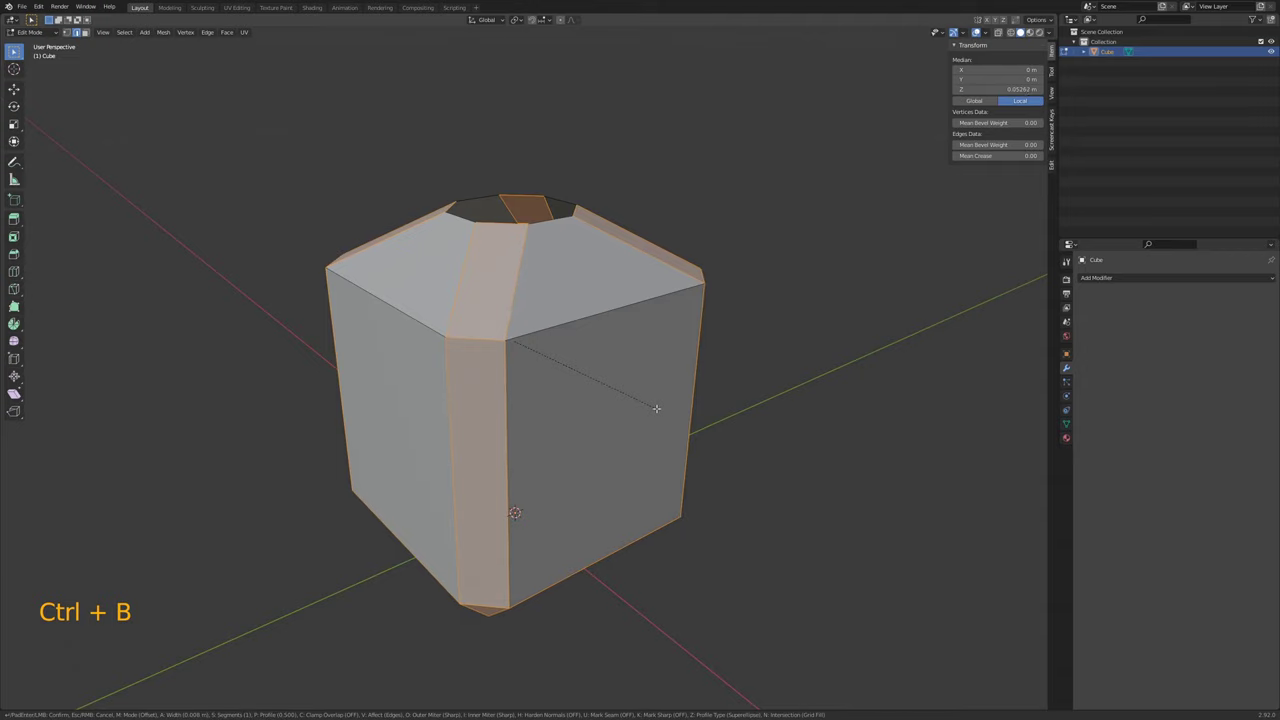
scroll(656, 408, "up", 1)
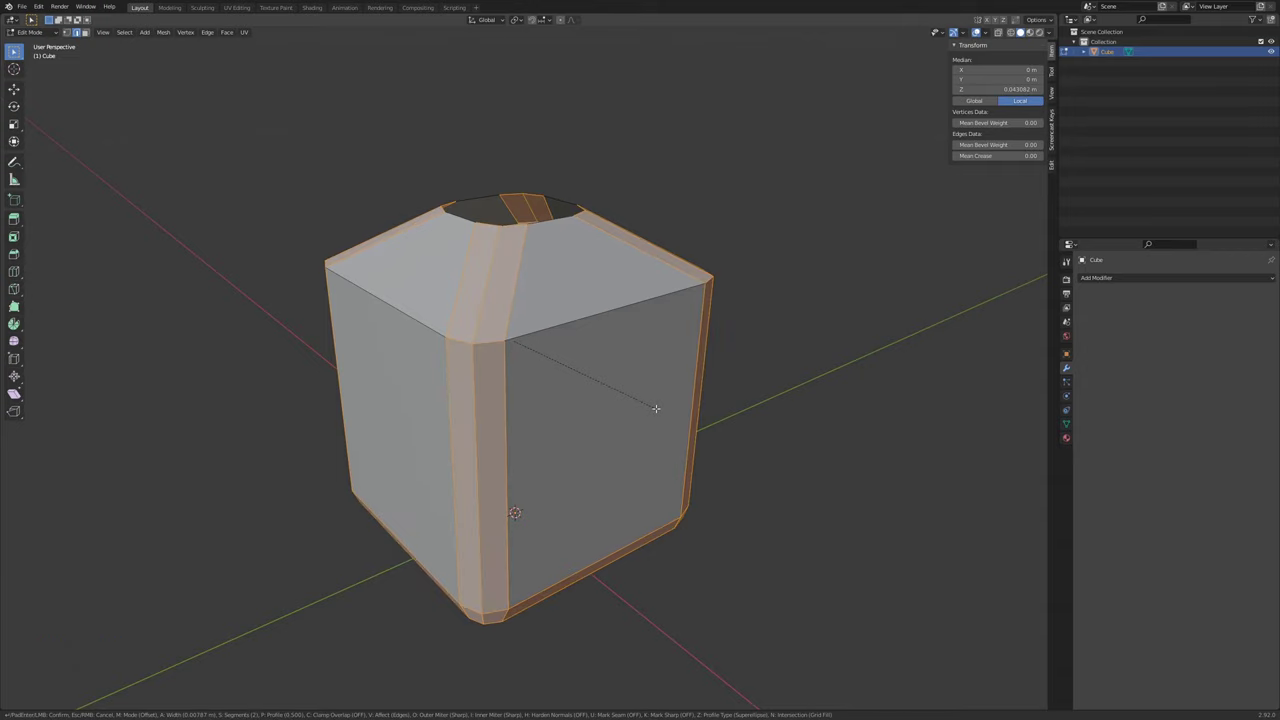
scroll(658, 409, "up", 1)
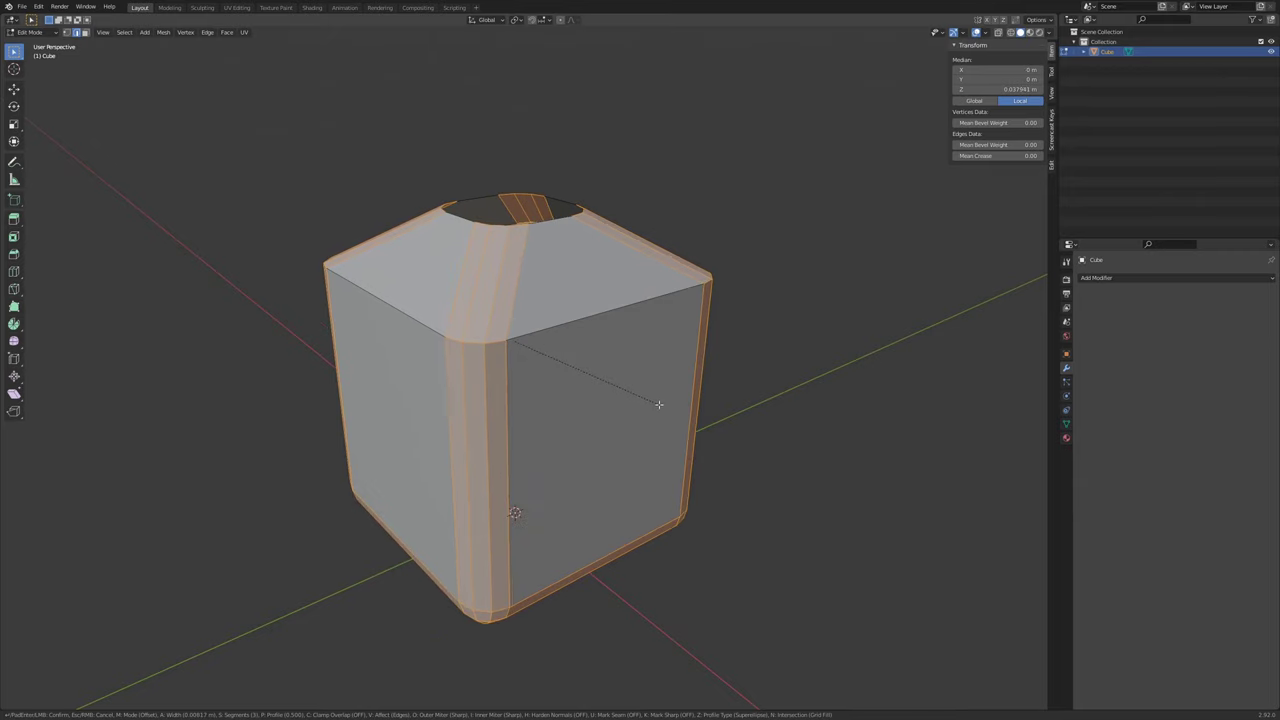
scroll(658, 405, "down", 1)
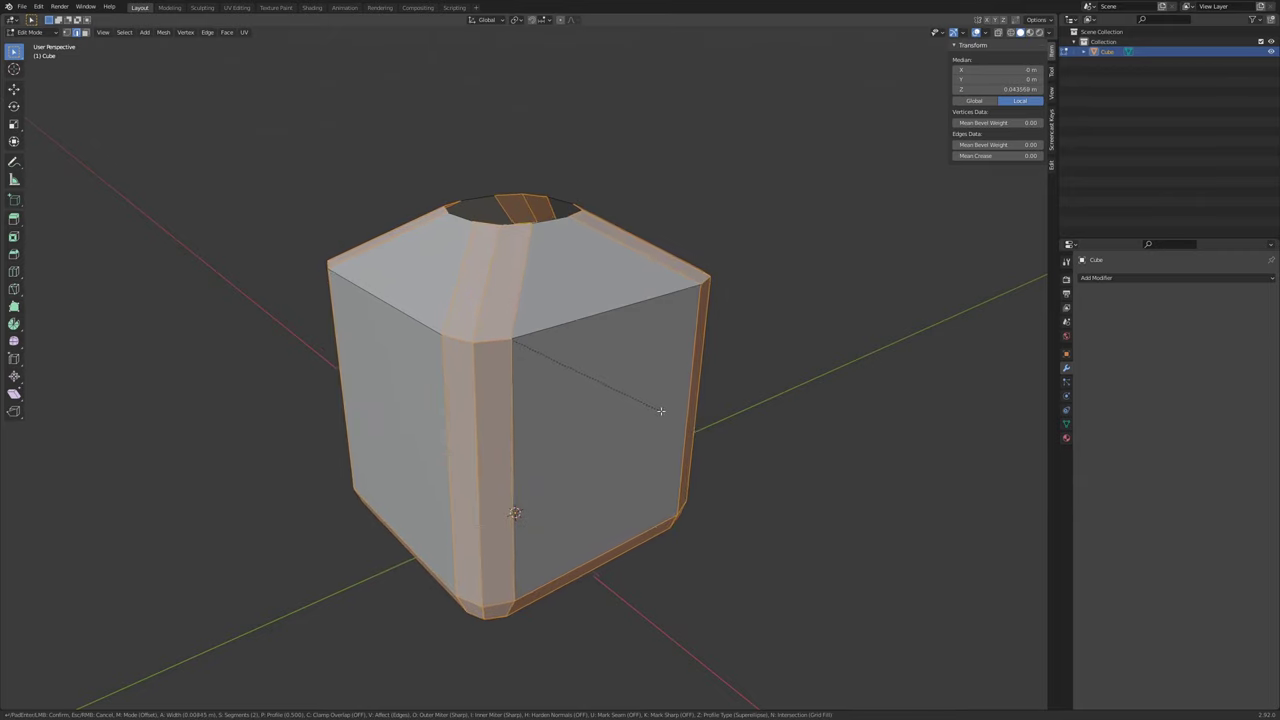
scroll(660, 410, "up", 1)
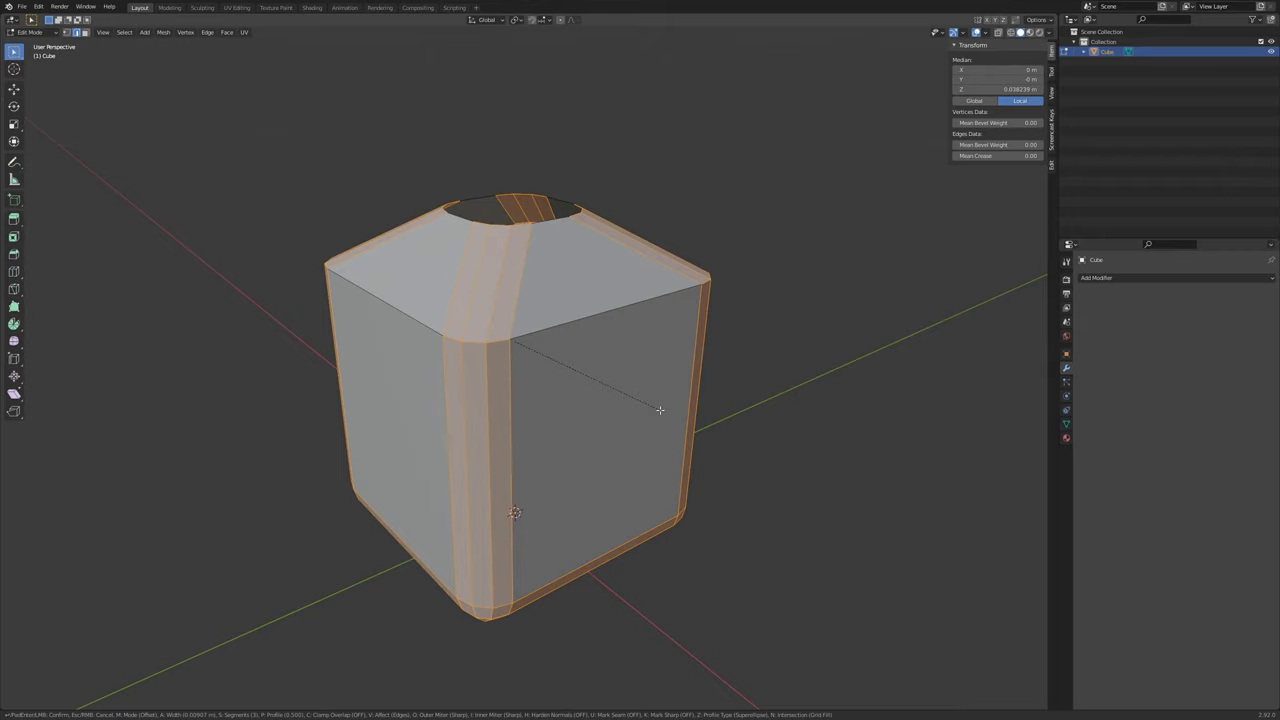
left_click(660, 410)
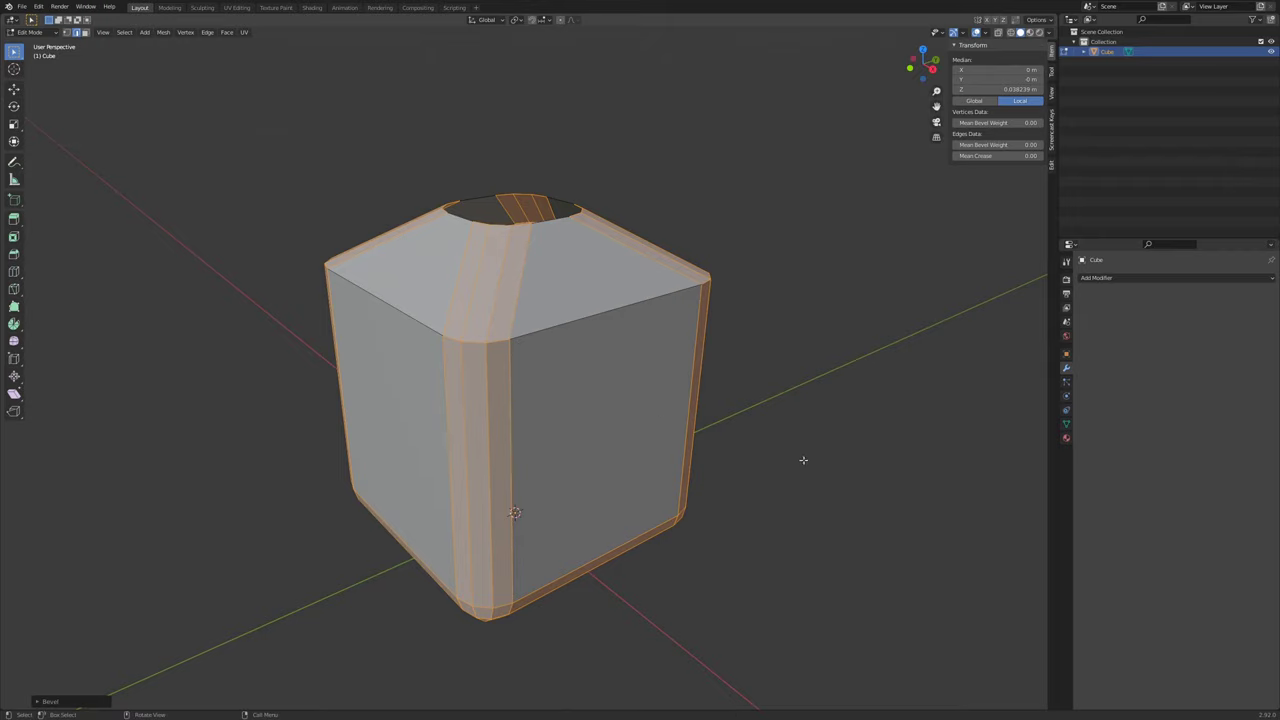
middle_click_drag(802, 467, 601, 421)
- Leave Edit Mode, reselect the cube, and return to Edit Mode
key("Tab")
scroll(800, 470, "down", 4)
scroll(591, 439, "up", 4)
left_click(548, 316)
key("Tab")
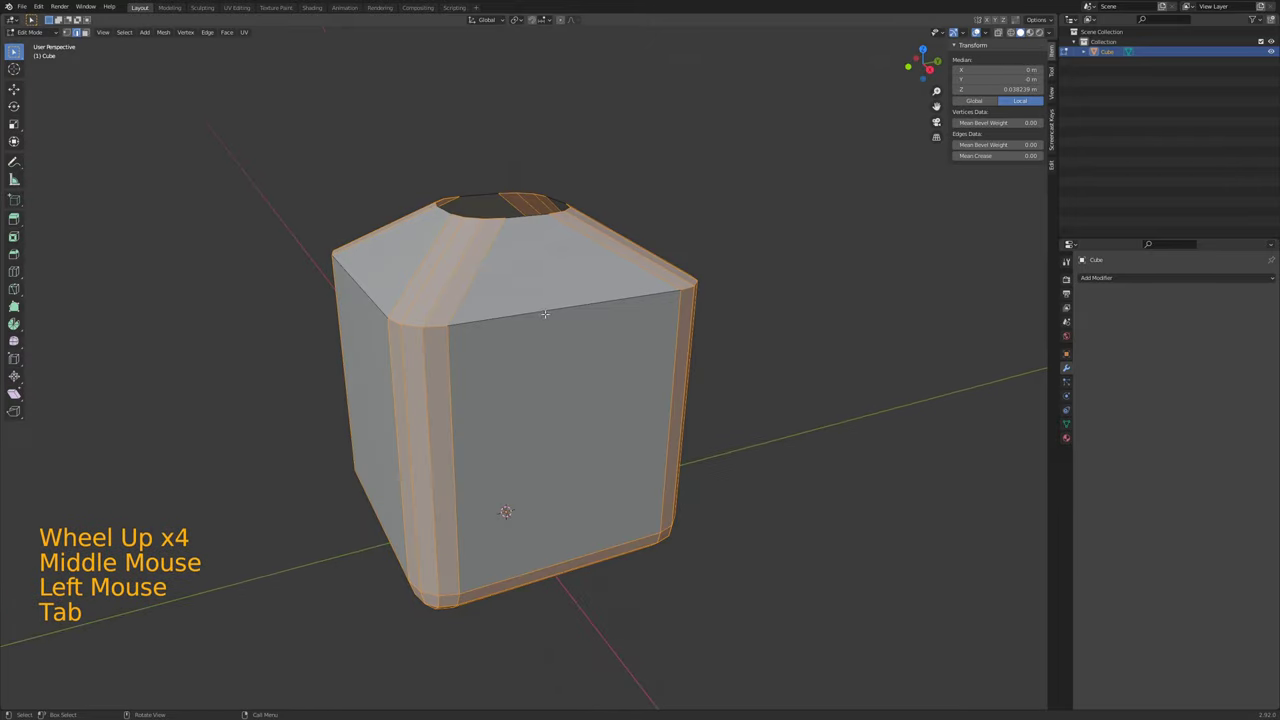
- Select the top rim edge loop and bevel it with Ctrl+B into a rounded band
left_click(544, 312, "alt")
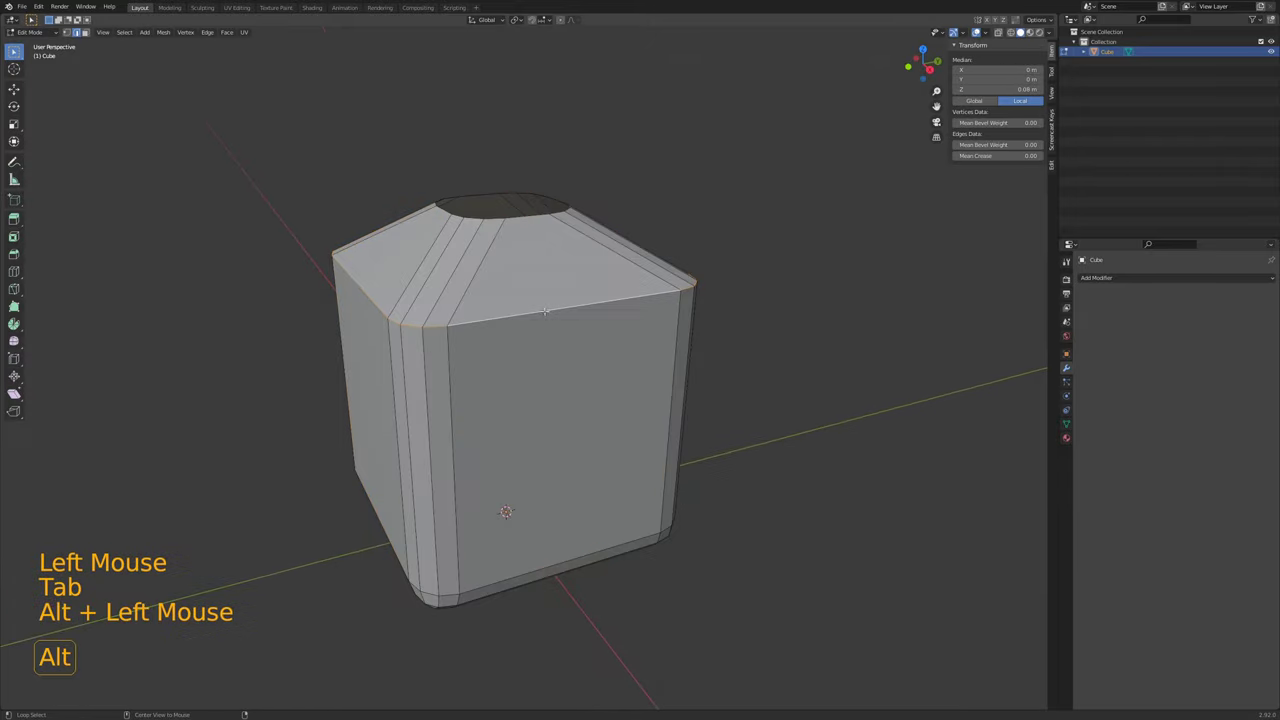
middle_click_drag(563, 354, 838, 399)
key("ctrl+b")
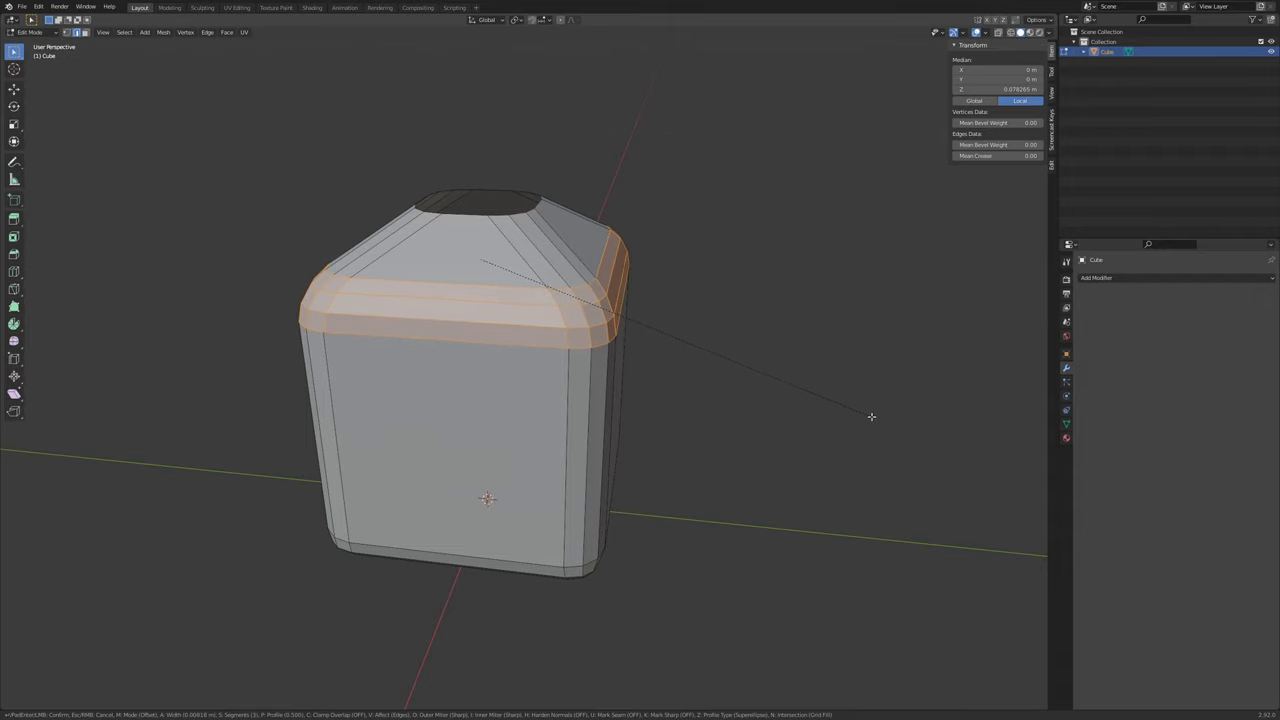
left_click(872, 418)
middle_click_drag(646, 461, 686, 443)
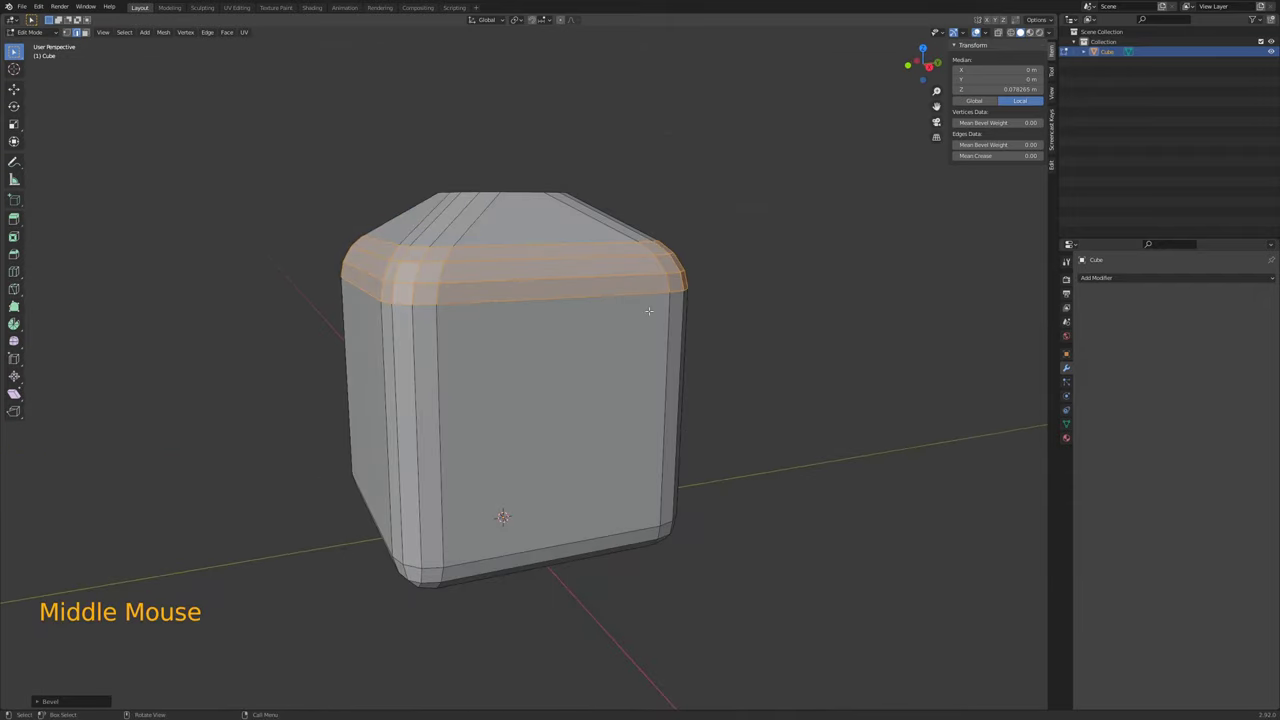
- In Top view, select the rounded-square edge loop around the cube's top opening
scroll(663, 320, "down", 2)
middle_click_drag(663, 320, 495, 309)
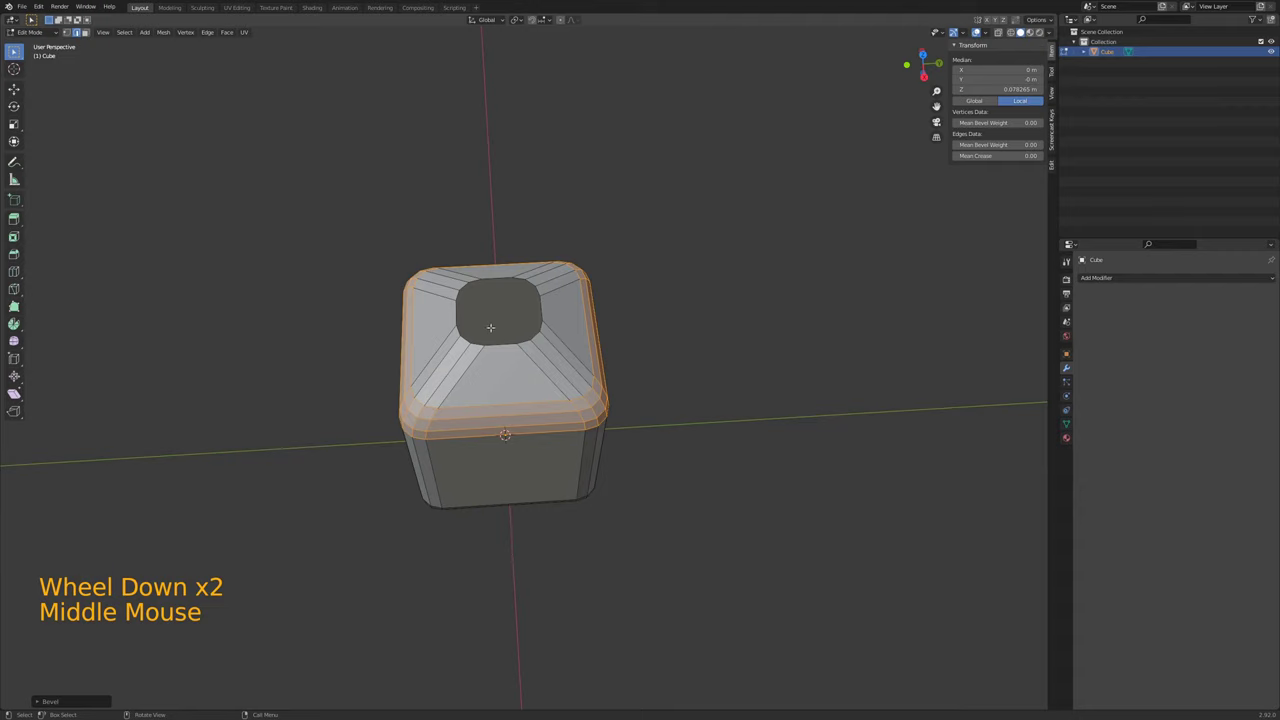
scroll(488, 341, "up", 1)
scroll(488, 343, "up", 1)
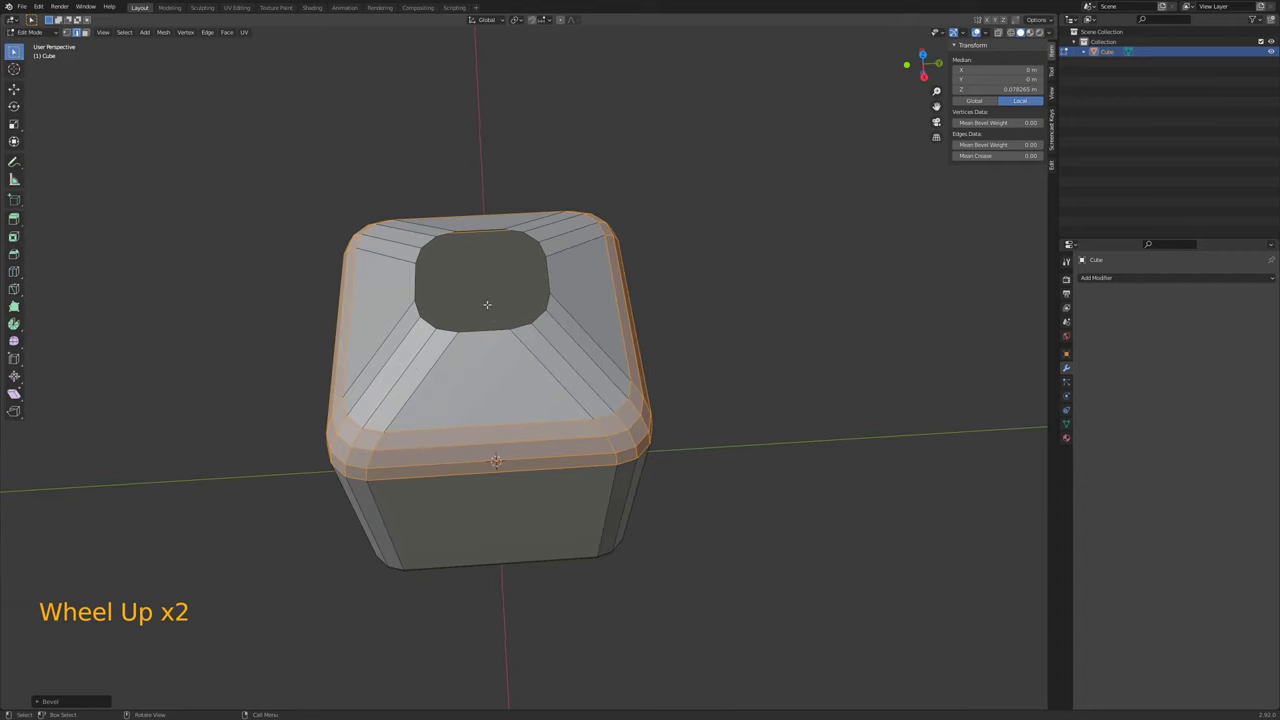
middle_click_drag(483, 306, 492, 347)
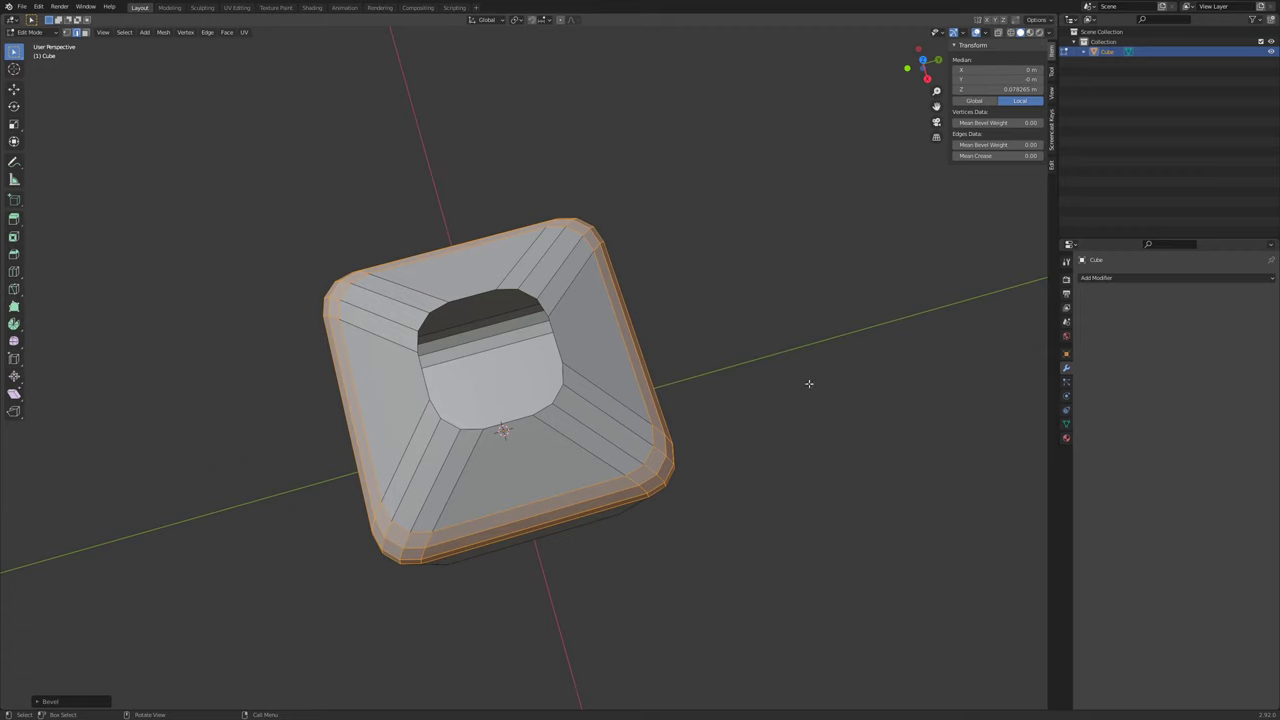
key("KP_7")
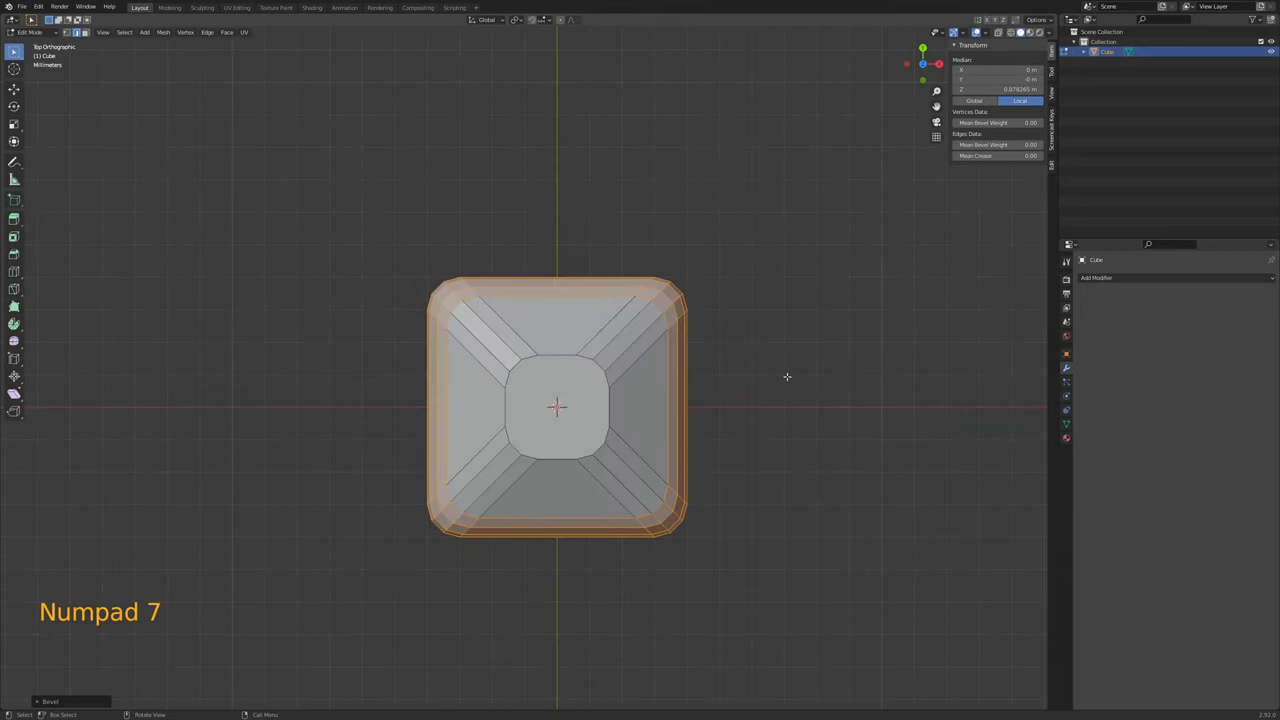
middle_click_drag(740, 394, 737, 332, "shift")
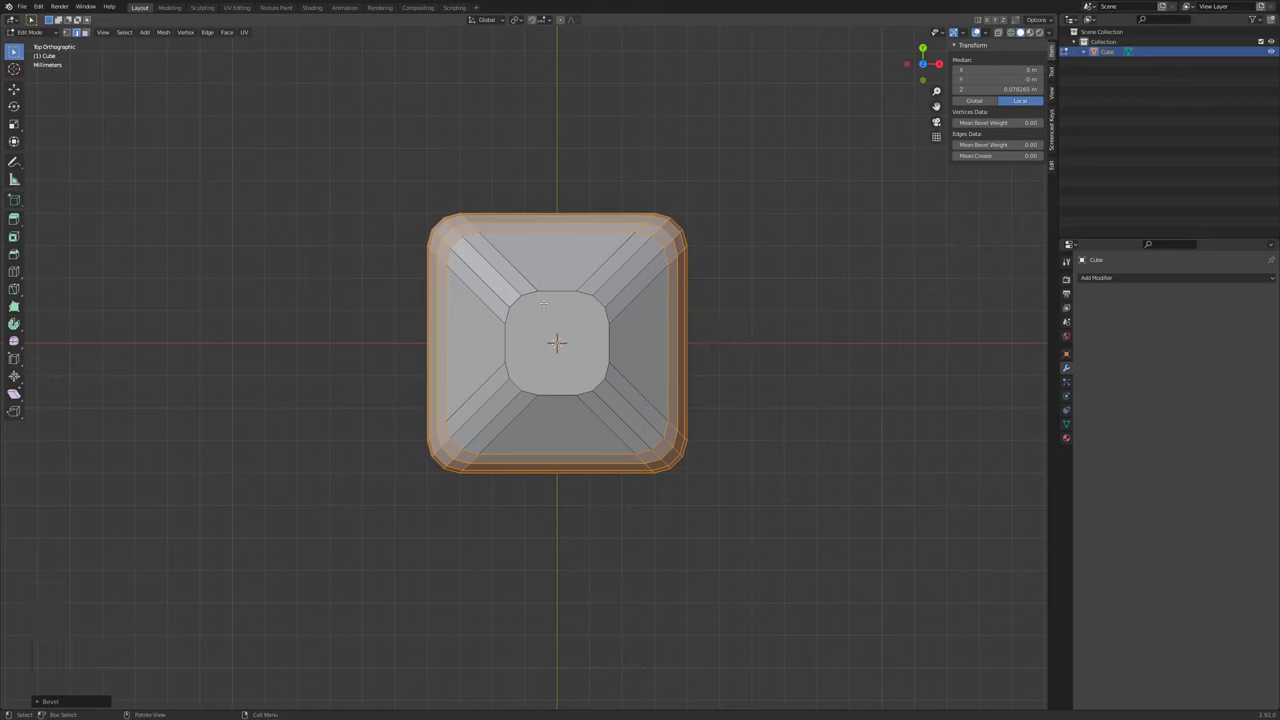
left_click(576, 312, "alt")
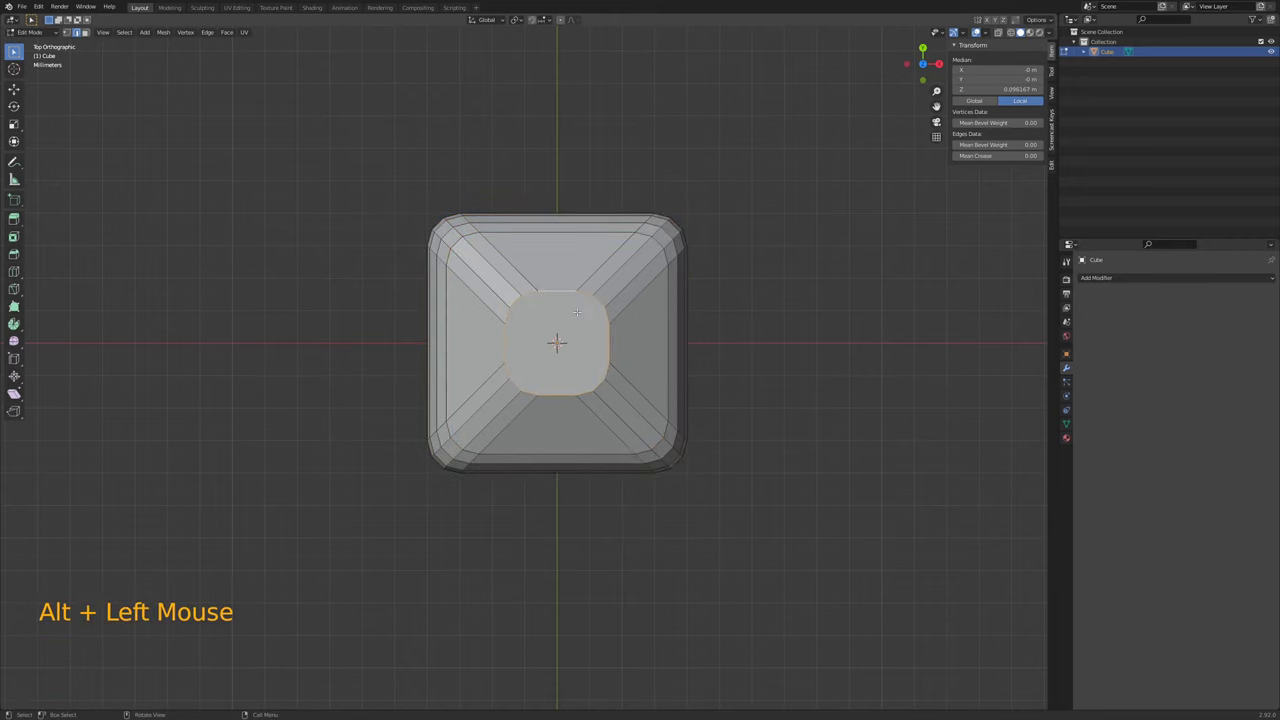
middle_click_drag(577, 401, 563, 379)
key("KP_7")
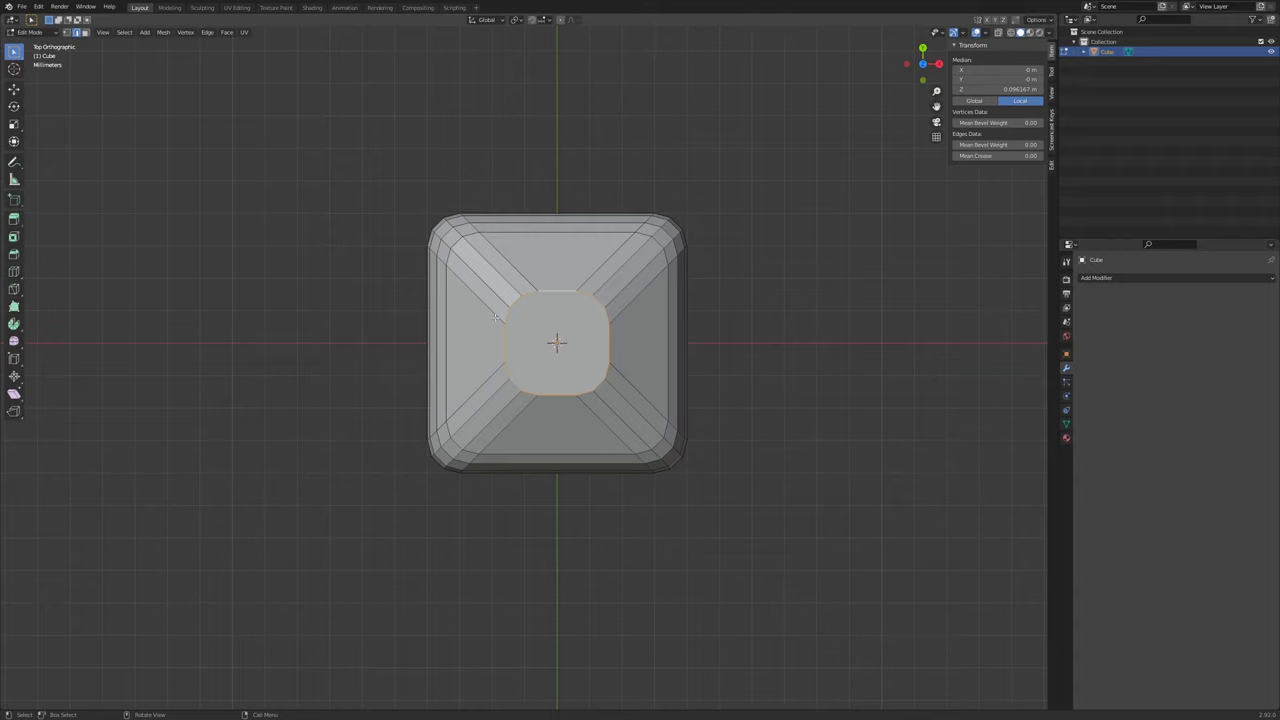
- Search the add-ons for 'loop', enable Mesh: LoopTools, and close Preferences
left_click(39, 7)
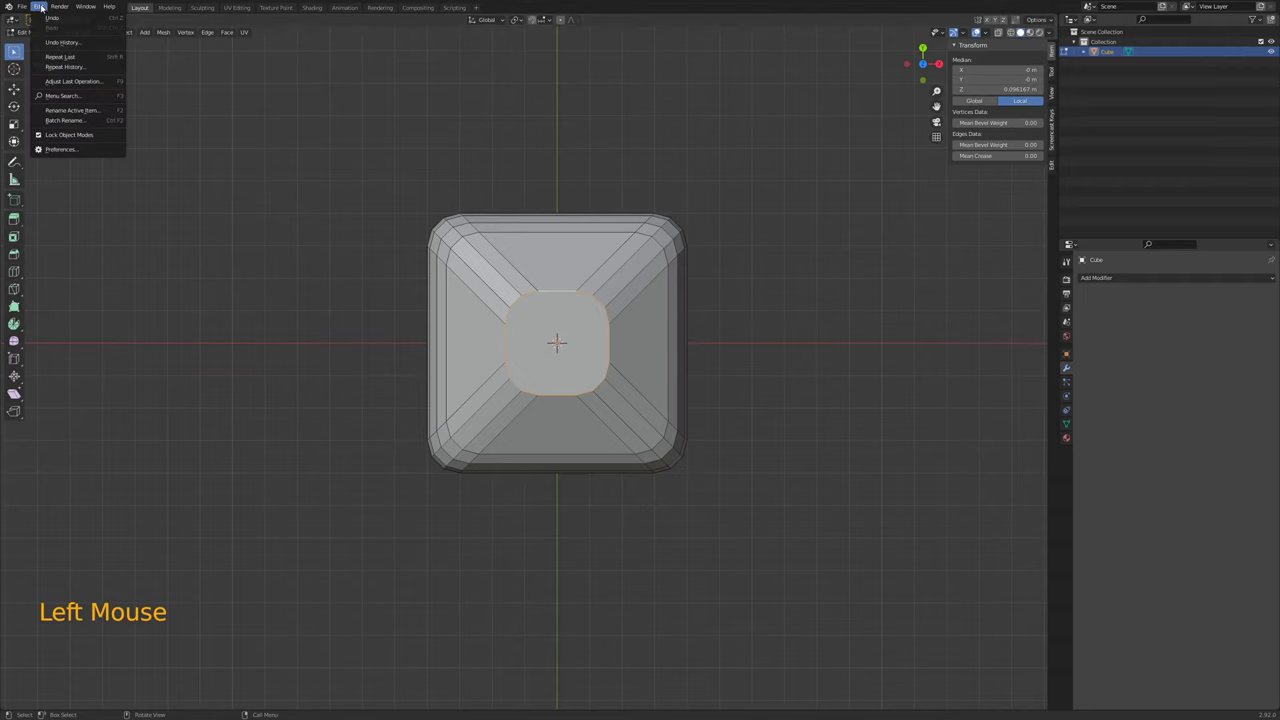
left_click(62, 149)
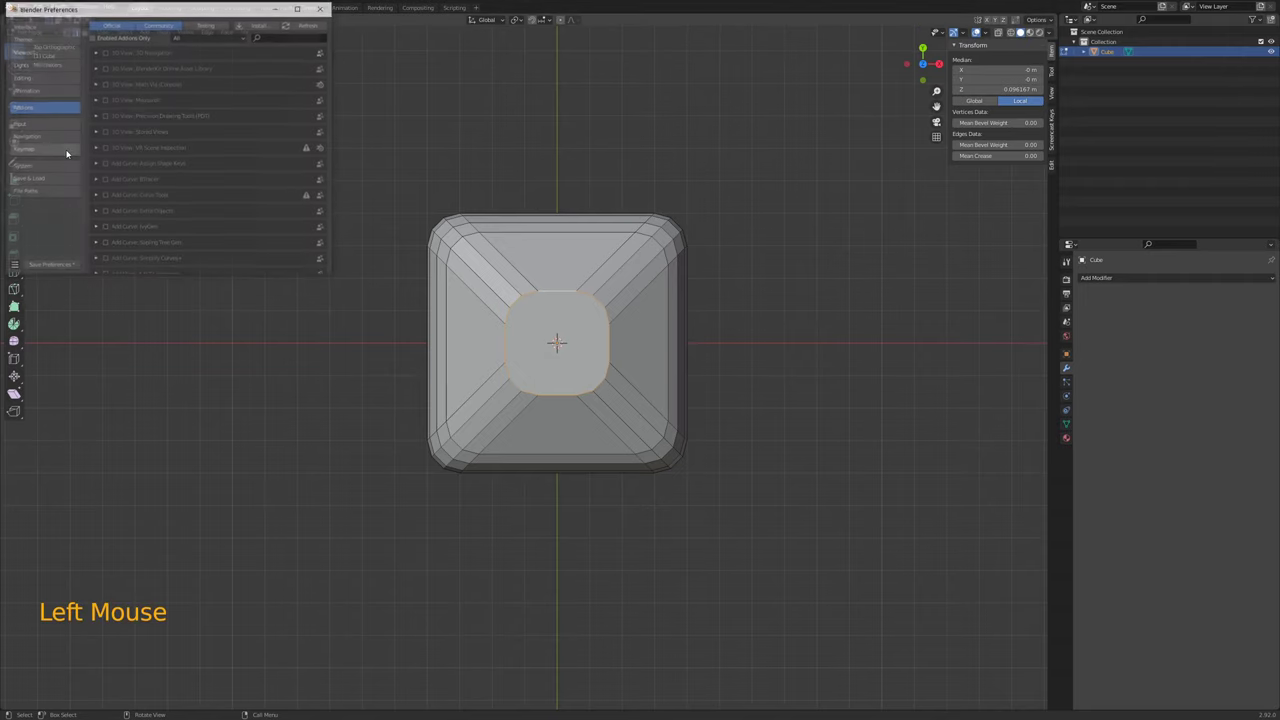
left_click(297, 38)
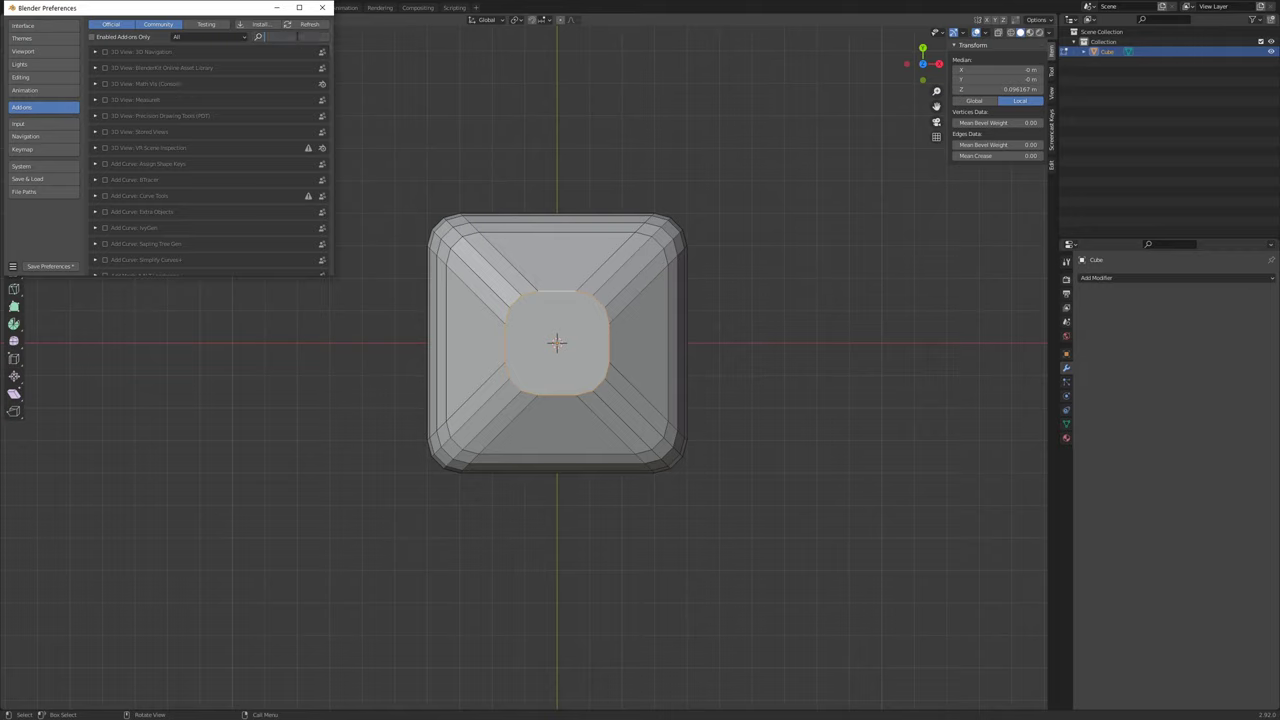
type("loop")
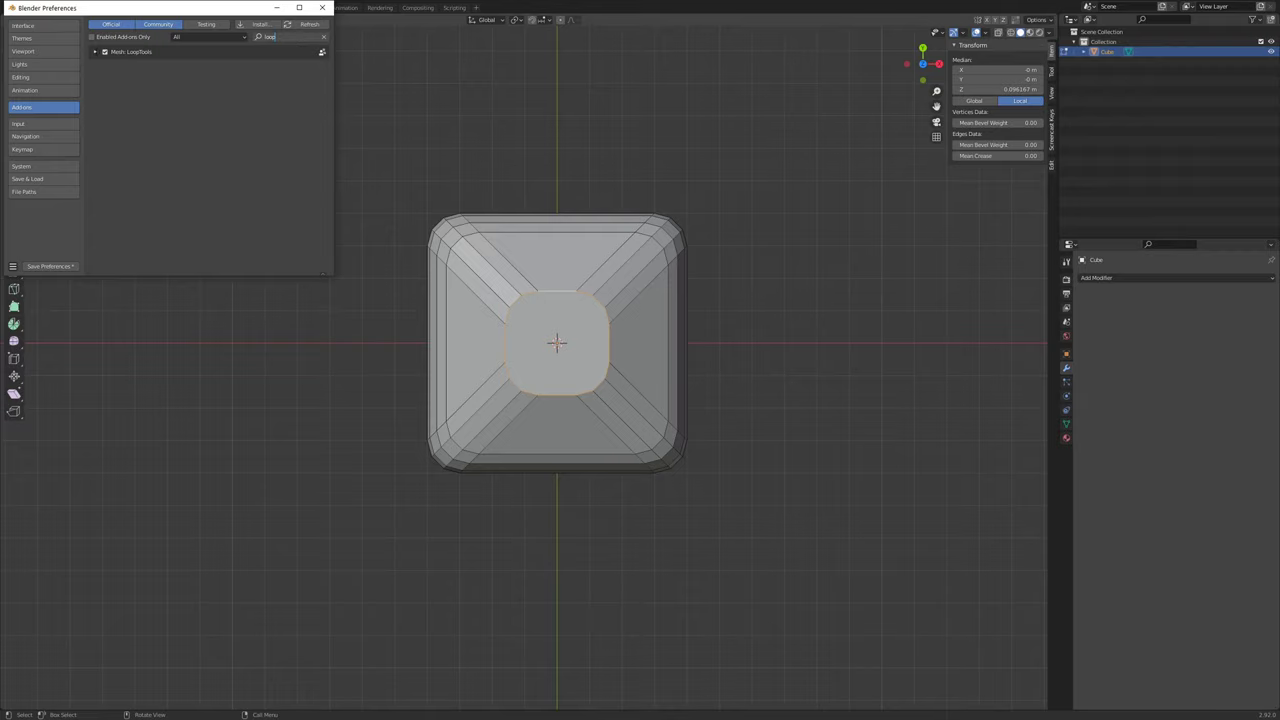
left_click(95, 51)
left_click(95, 51)
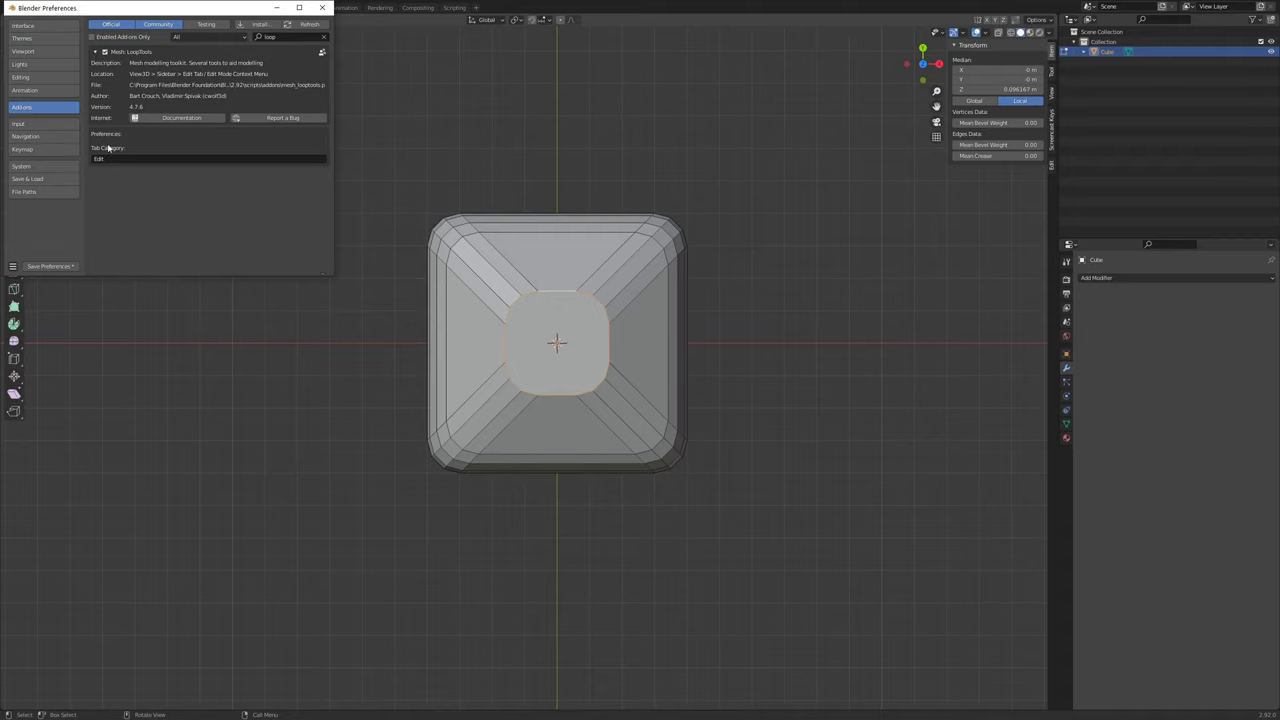
left_click(95, 51)
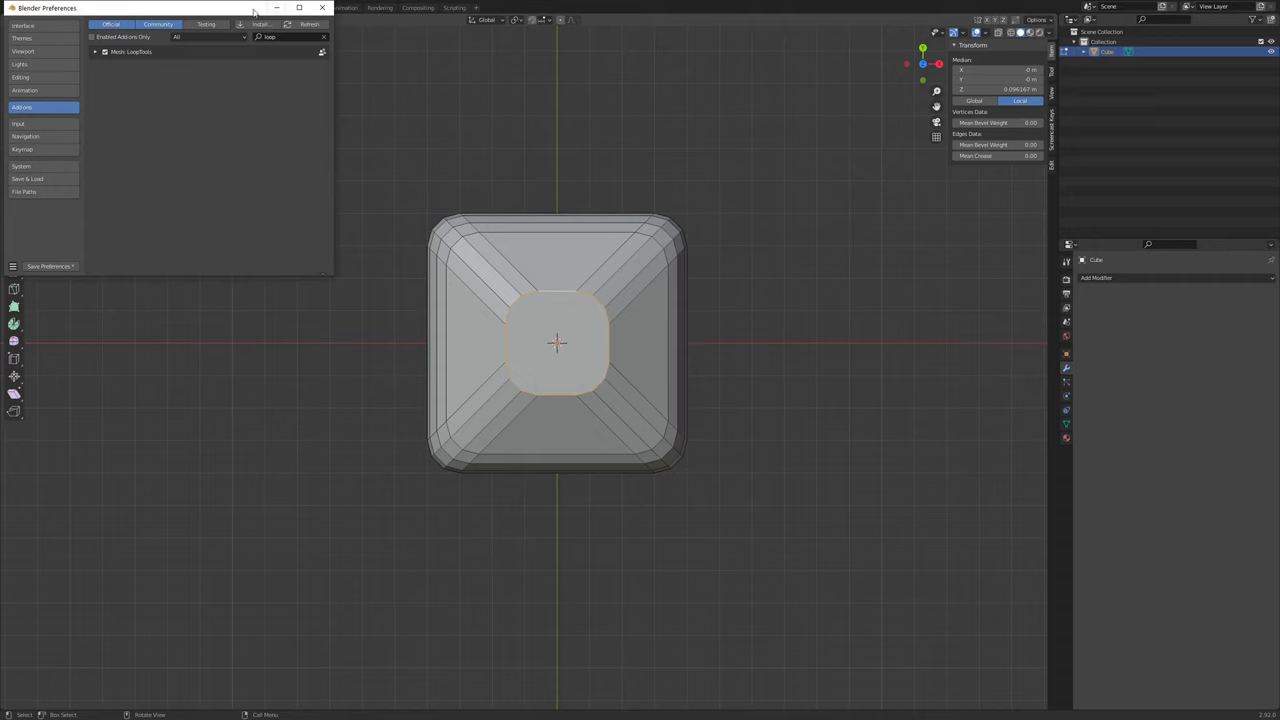
left_click_drag(255, 12, 273, 70)
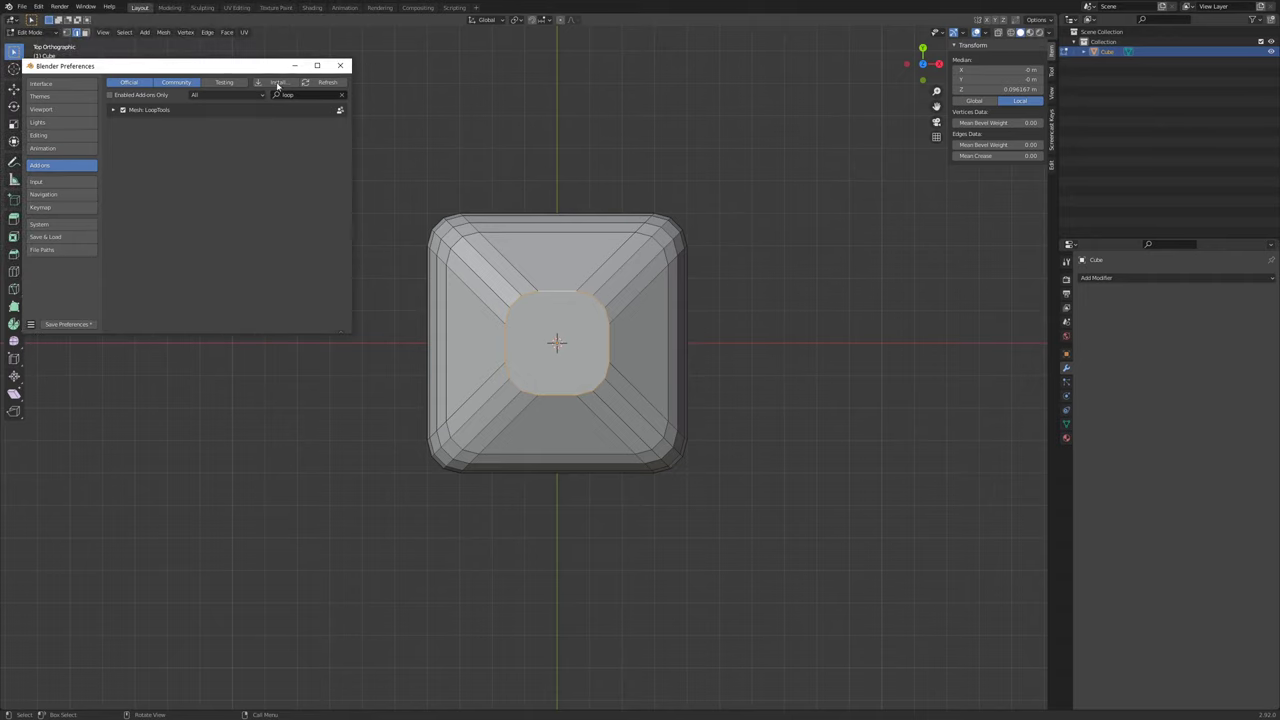
left_click(340, 65)
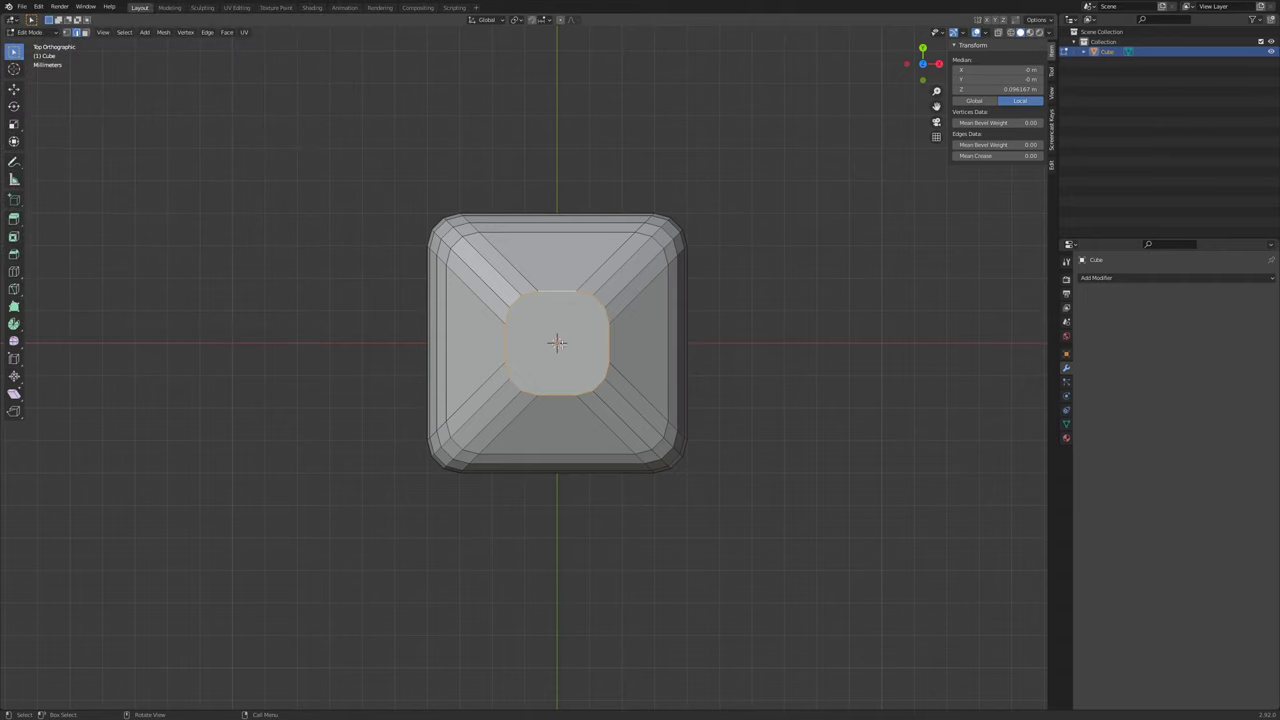
- Reshape the selected loop into a perfect circle with LoopTools Circle
right_click(570, 307)
mouse_move(572, 311)
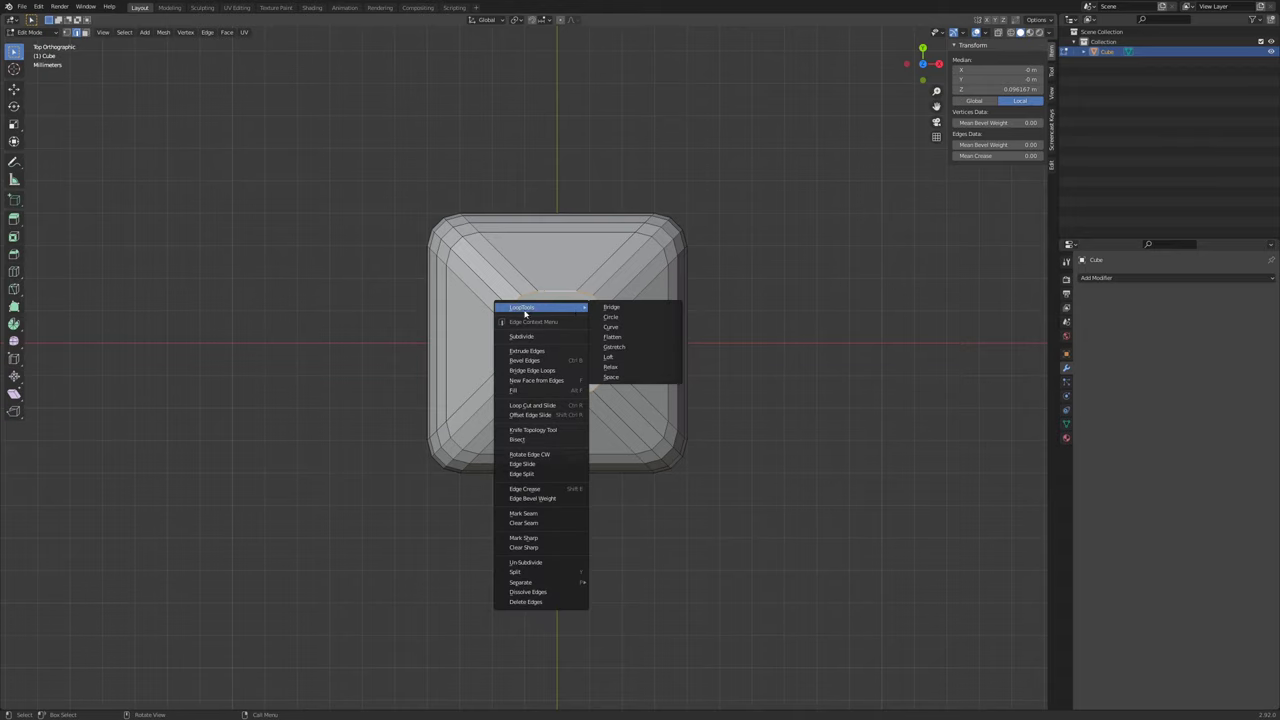
left_click(619, 318)
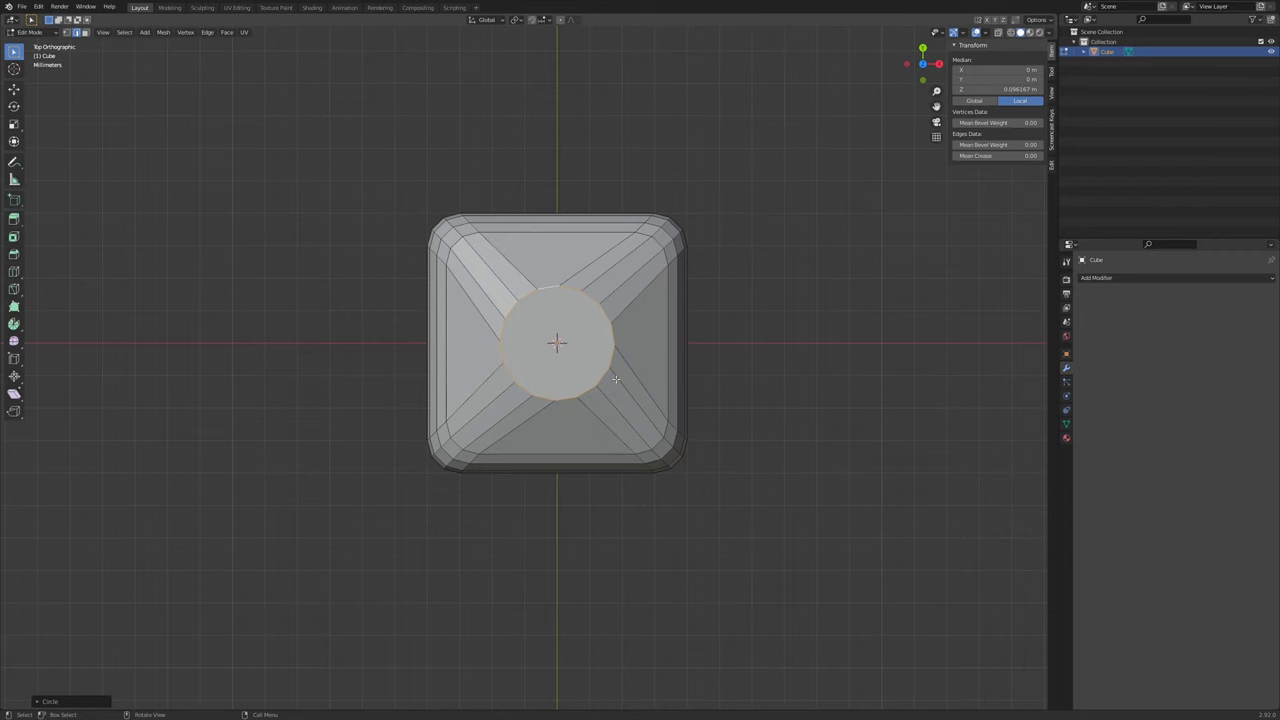
scroll(616, 376, "up", 2)
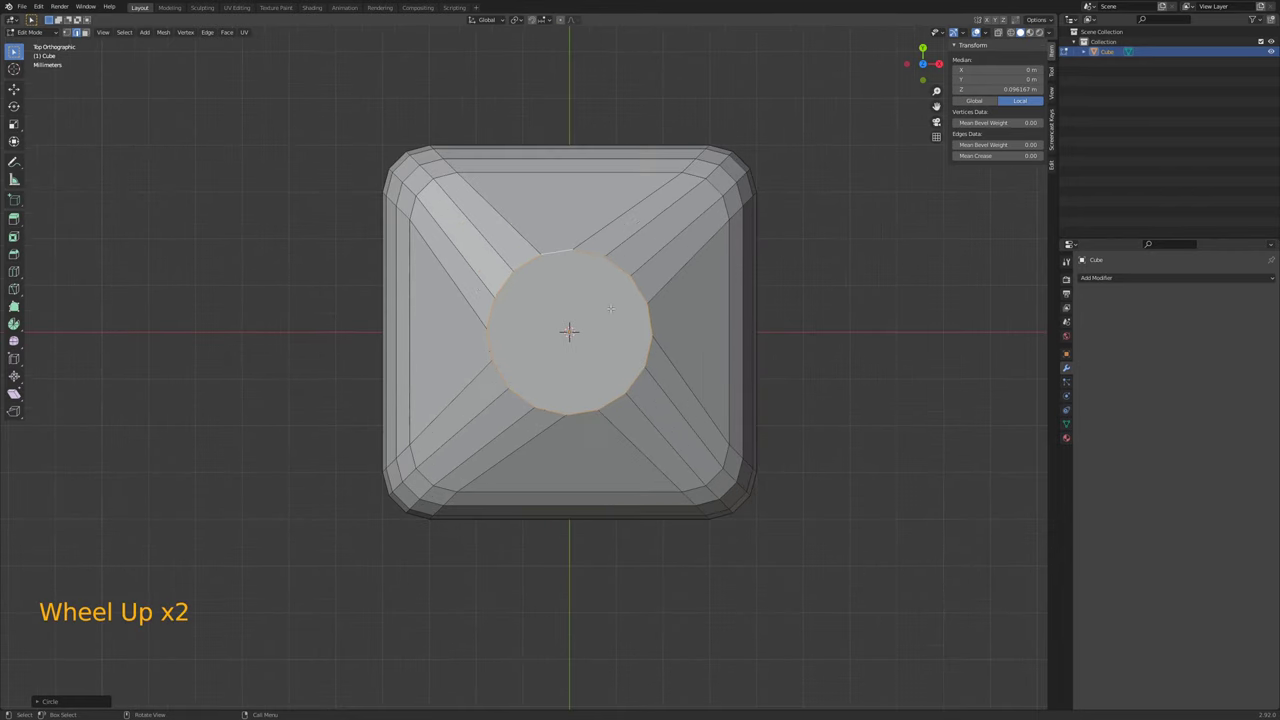
scroll(612, 310, "up", 1)
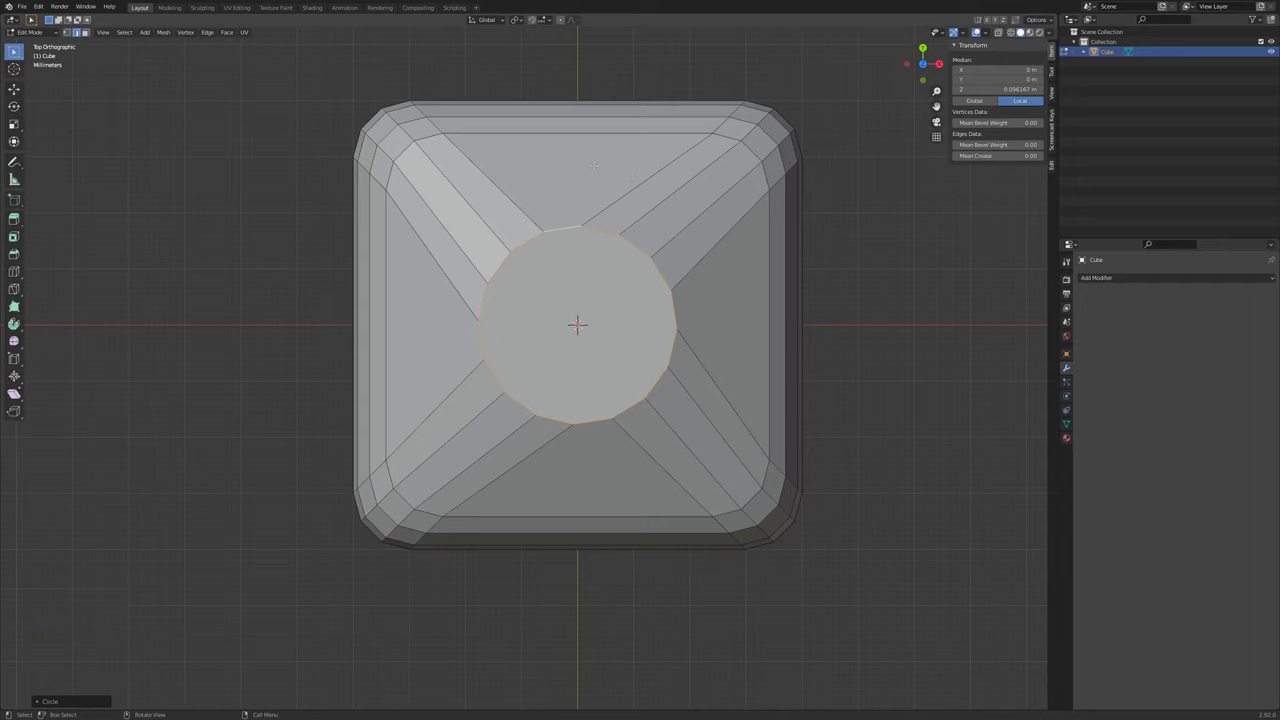
- Rotate the circular loop by about 7.5°
key("r")
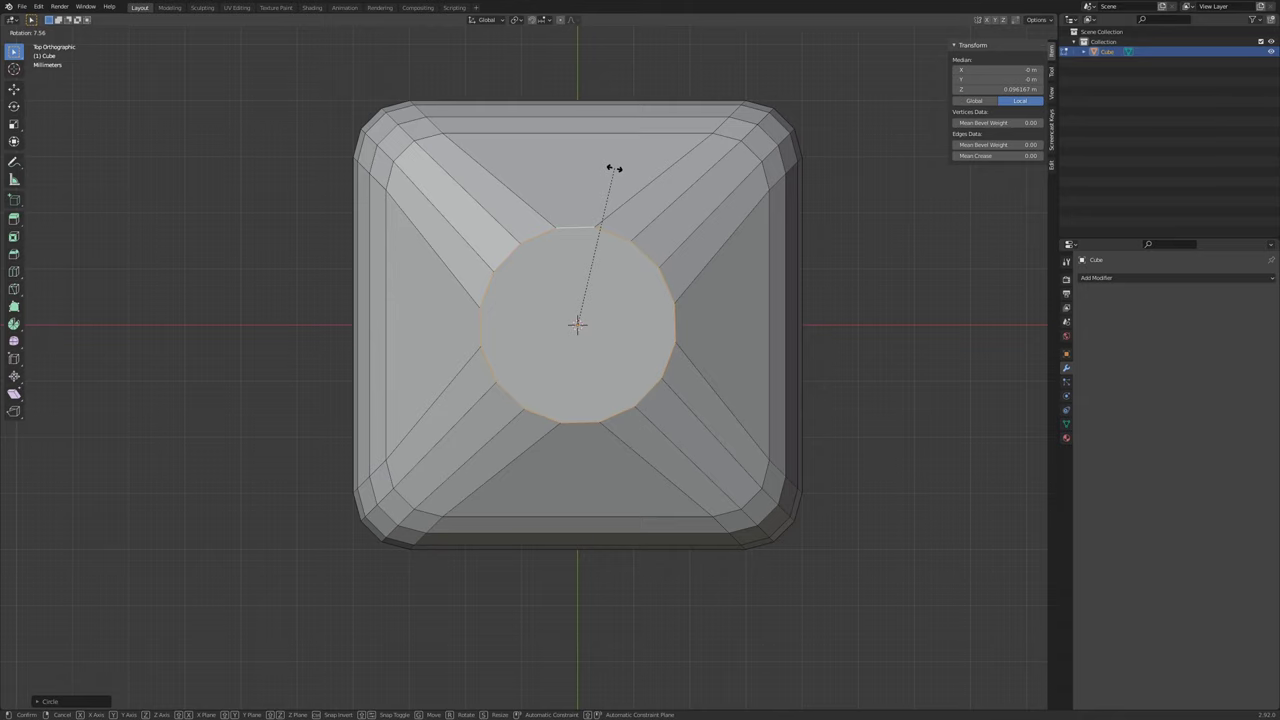
left_click(614, 168)
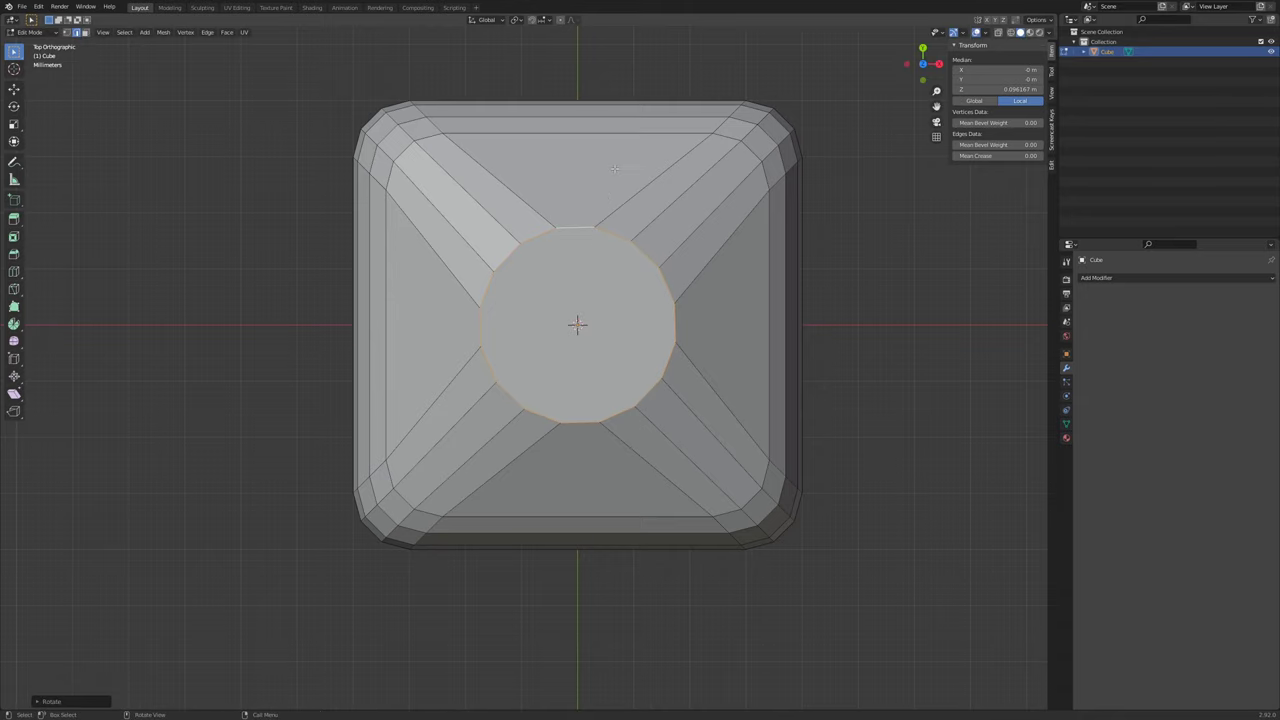
middle_click_drag(600, 327, 606, 259)
scroll(606, 259, "down", 4)
- In Front view, extrude the top circle along Z into a short neck, then return to Object Mode
key("KP_1")
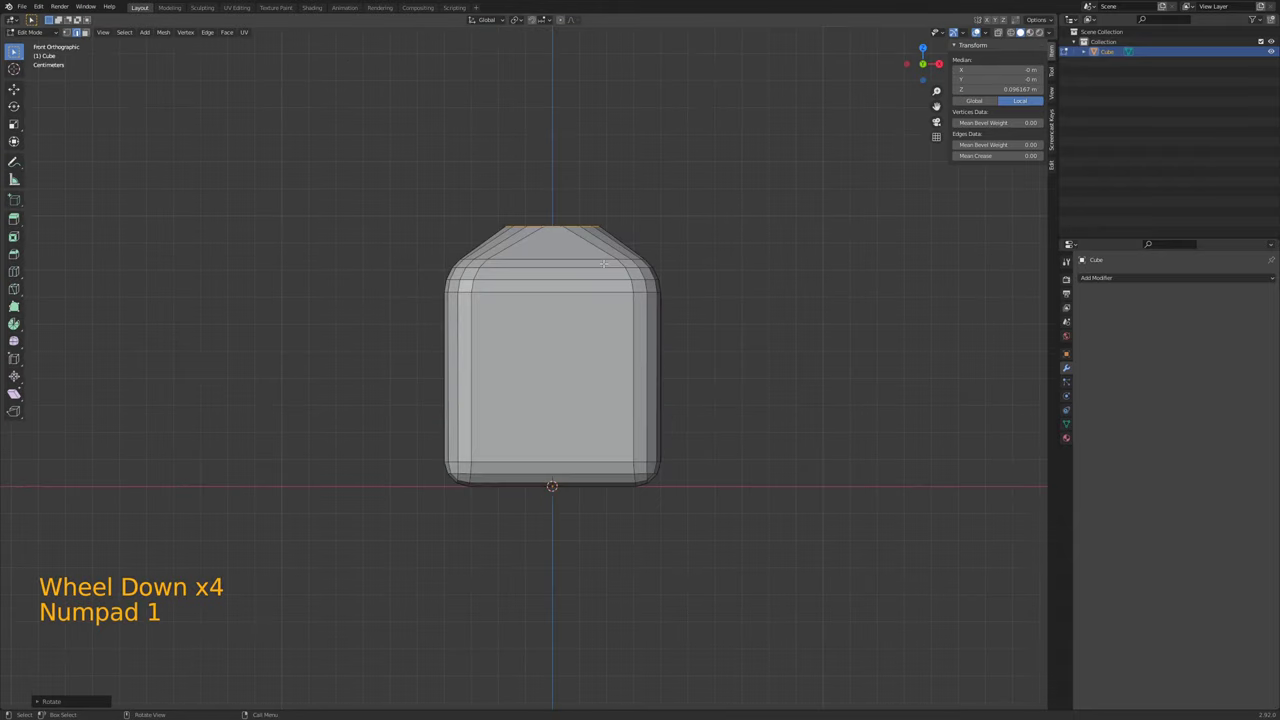
middle_click_drag(603, 263, 627, 329, "shift")
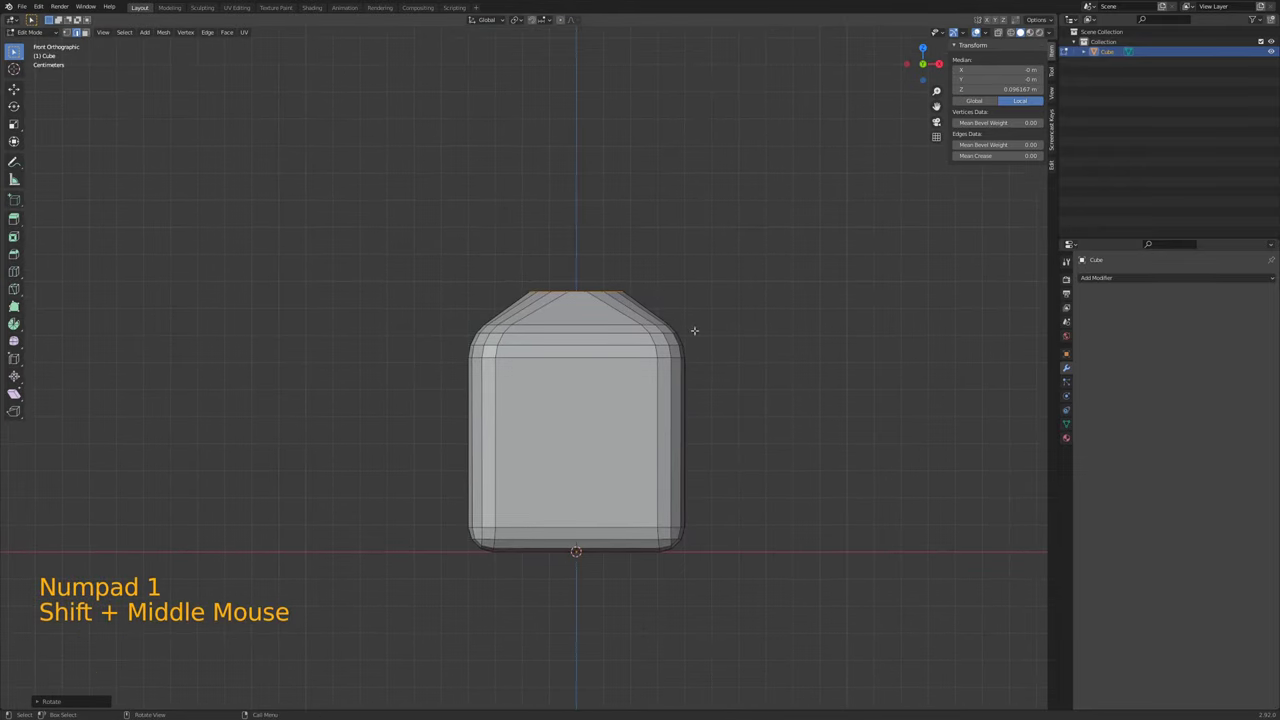
key("e")
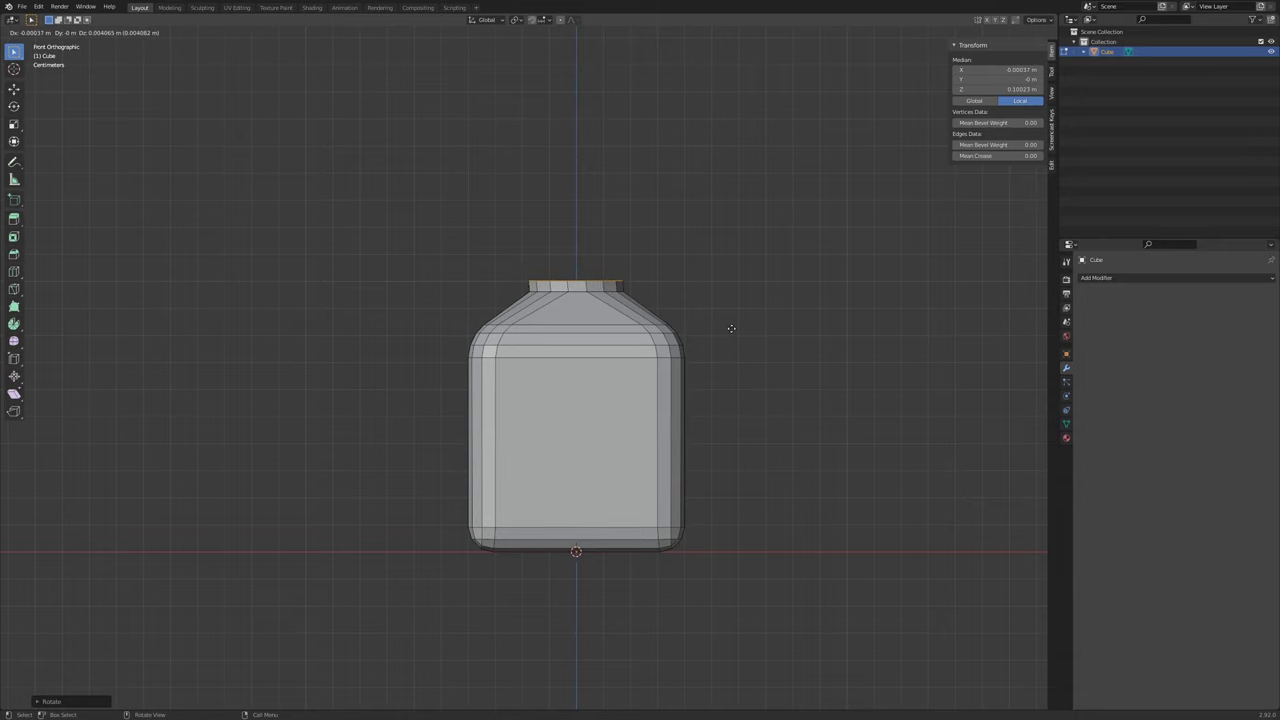
key("z")
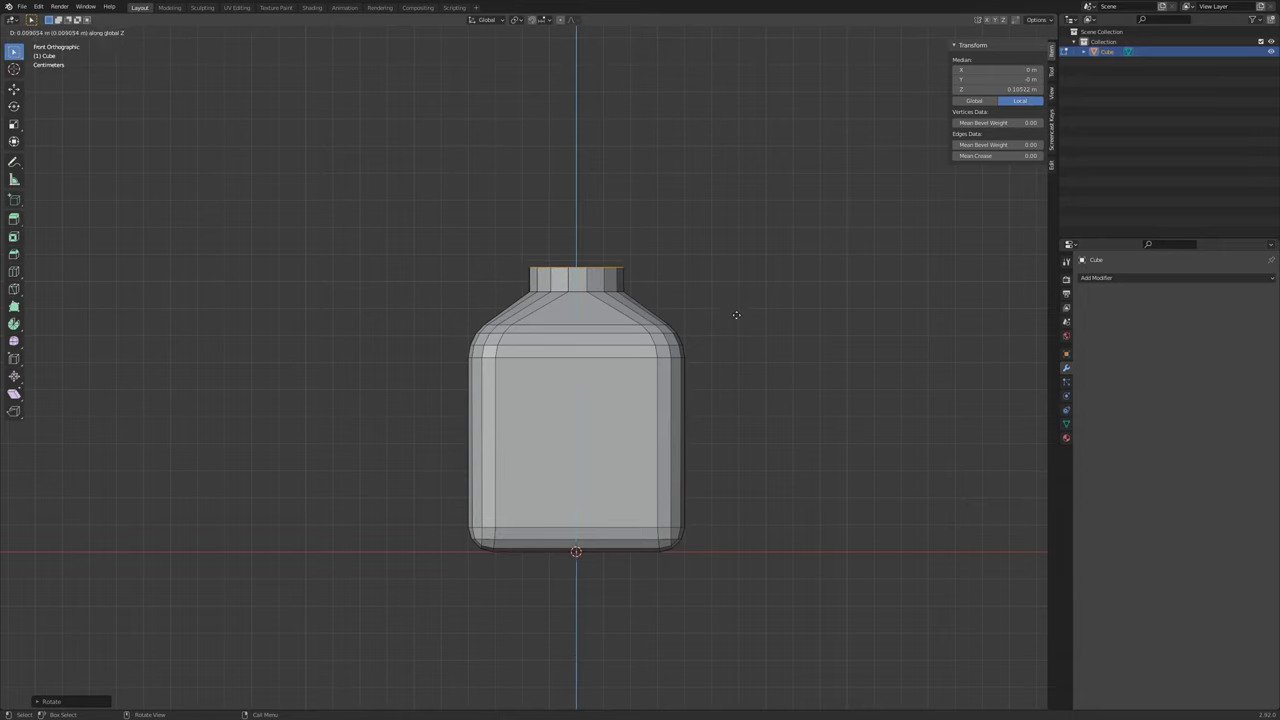
left_click(732, 317)
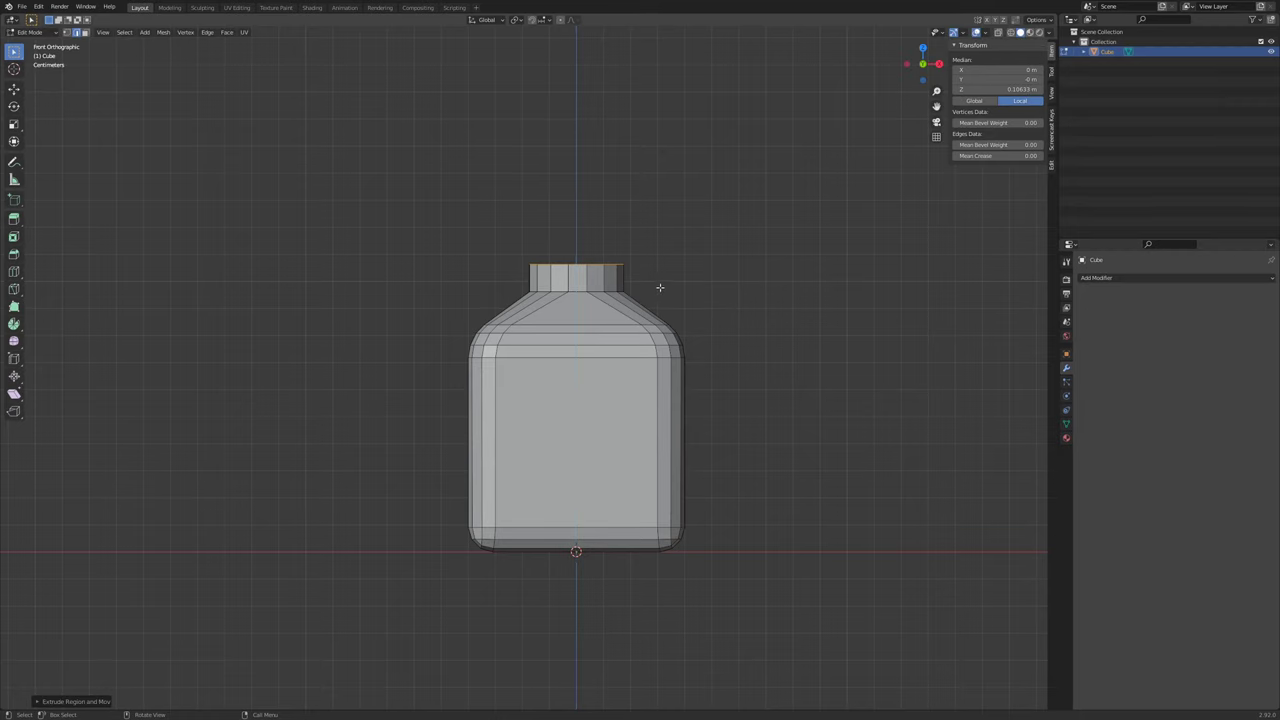
scroll(660, 288, "up", 2)
middle_click_drag(677, 174, 657, 340, "shift")
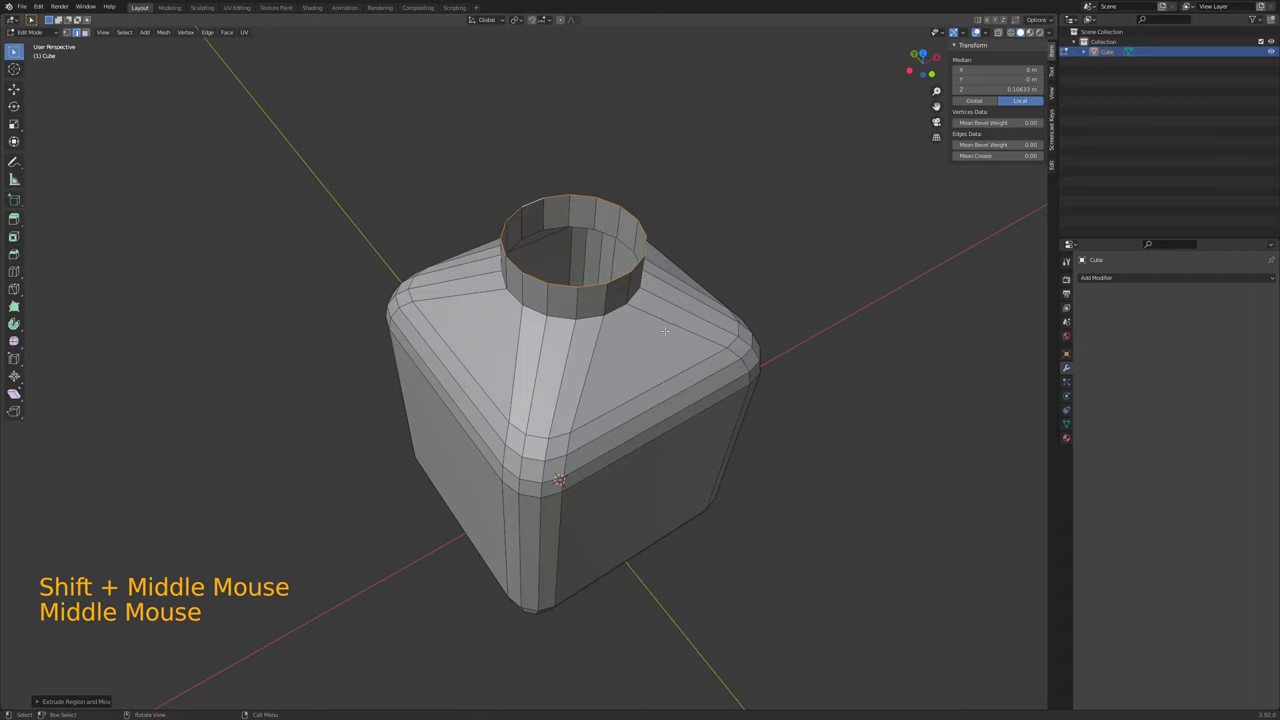
key("Tab")
middle_click_drag(667, 387, 691, 380)
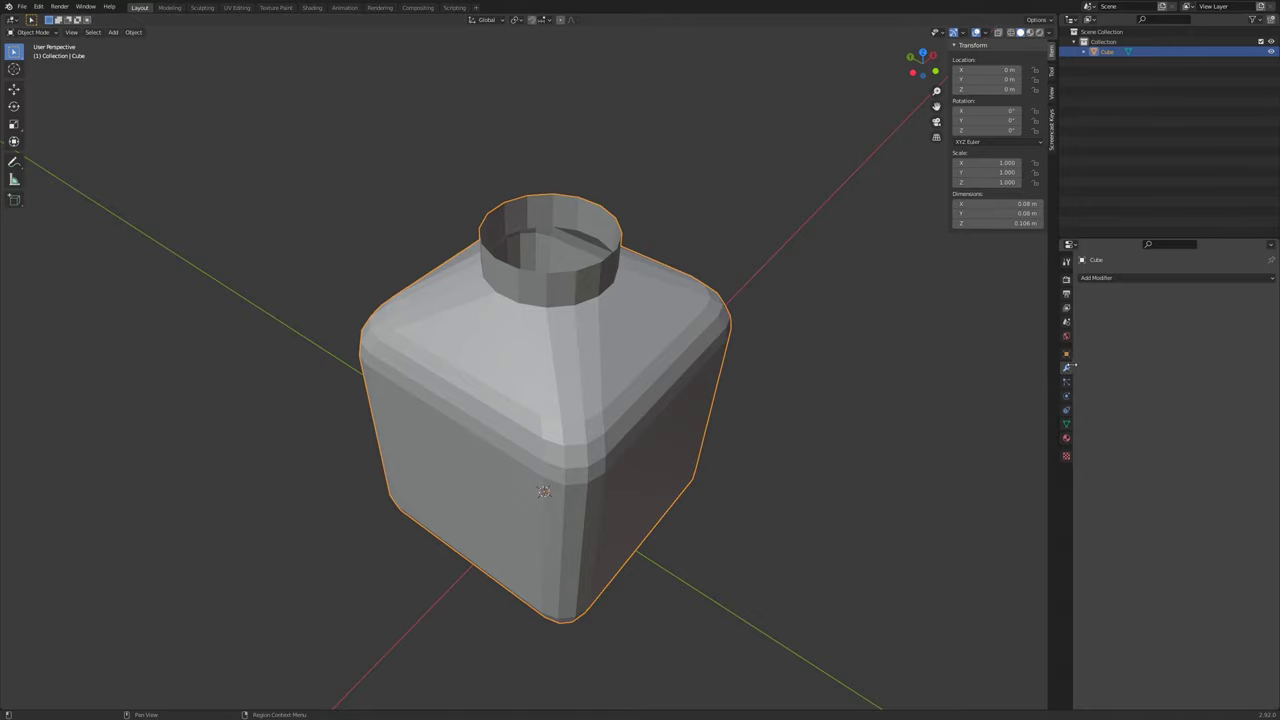
- Add a Solidify modifier (0.01 m thickness, offset -1) and switch to Wireframe shading
left_click(1131, 284)
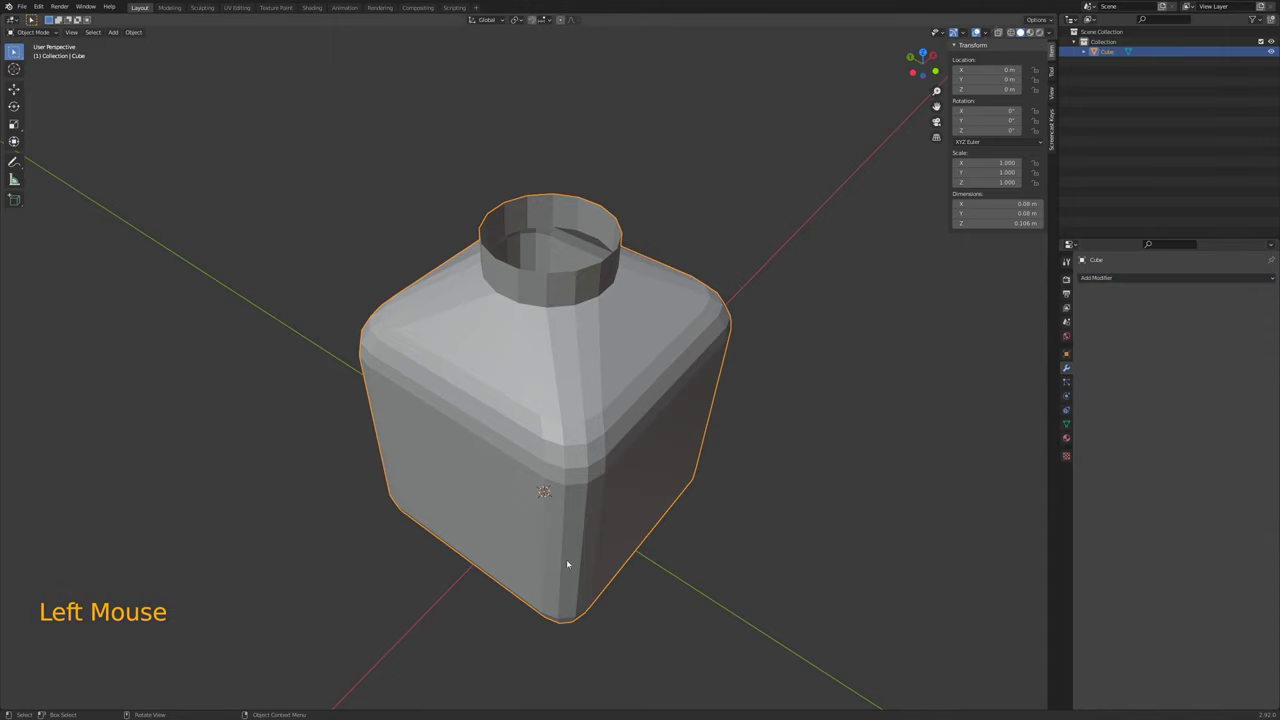
left_click(1191, 276)
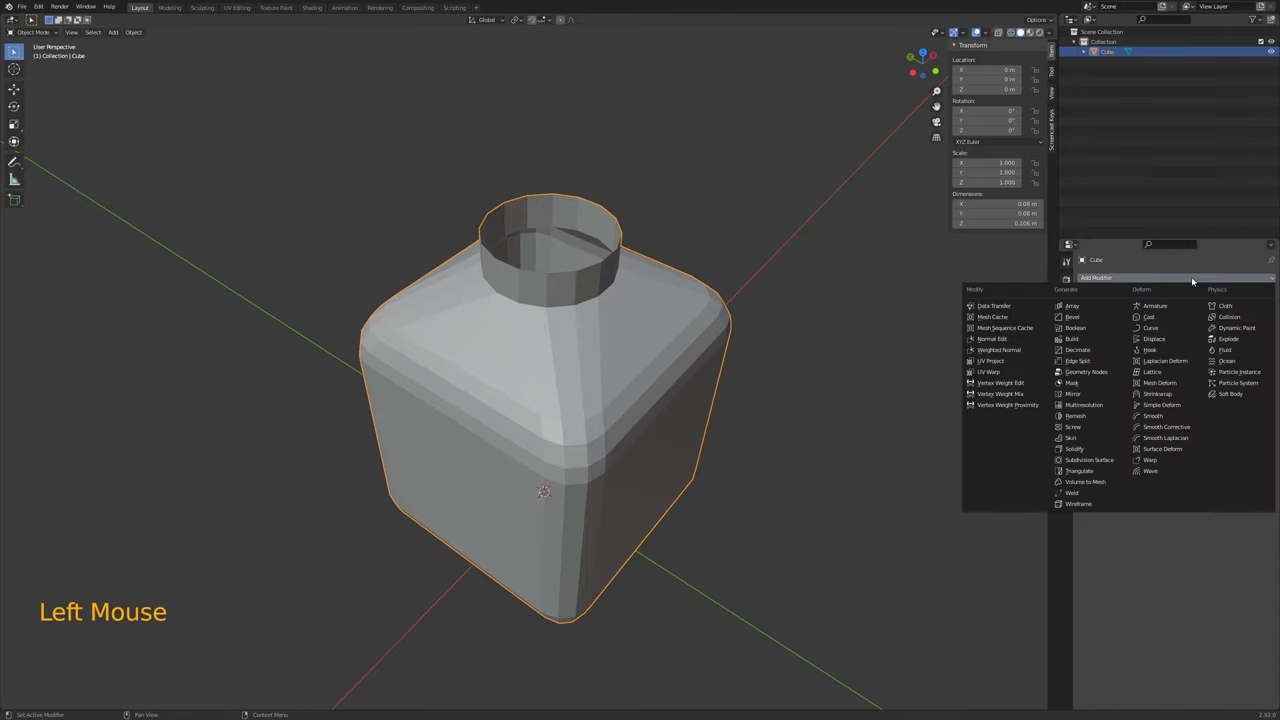
left_click(1090, 452)
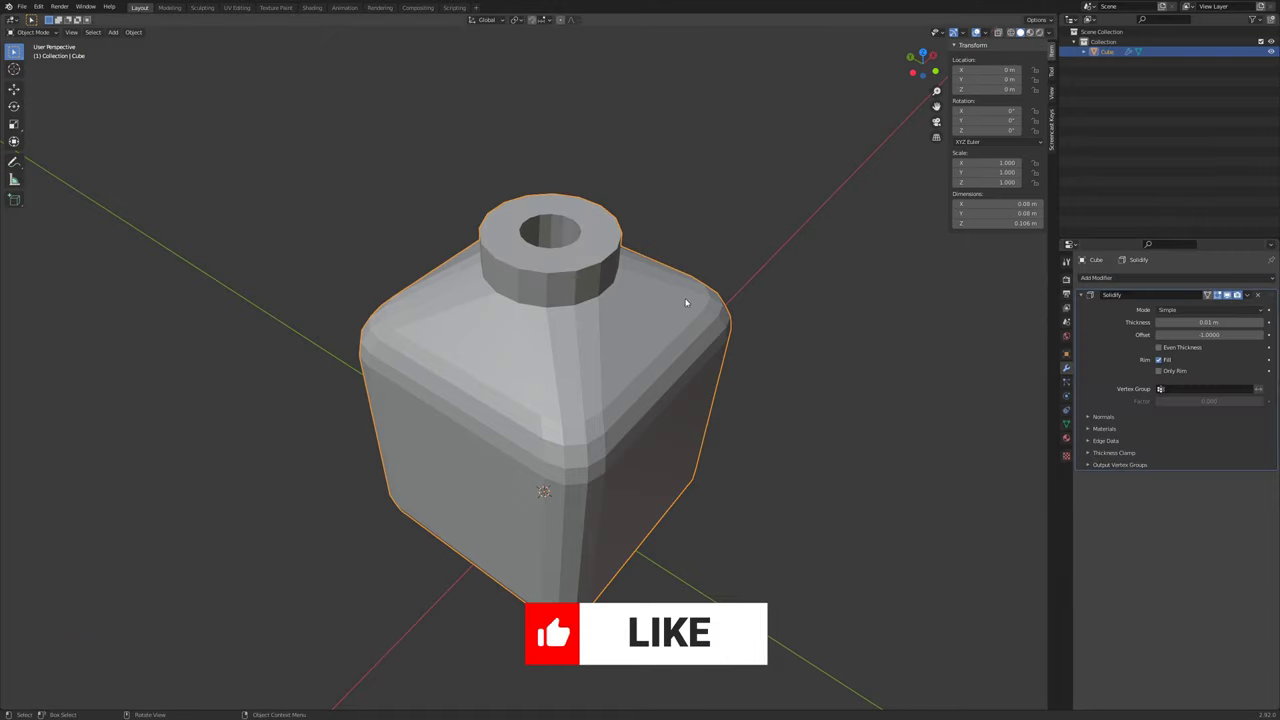
middle_click_drag(685, 302, 680, 337)
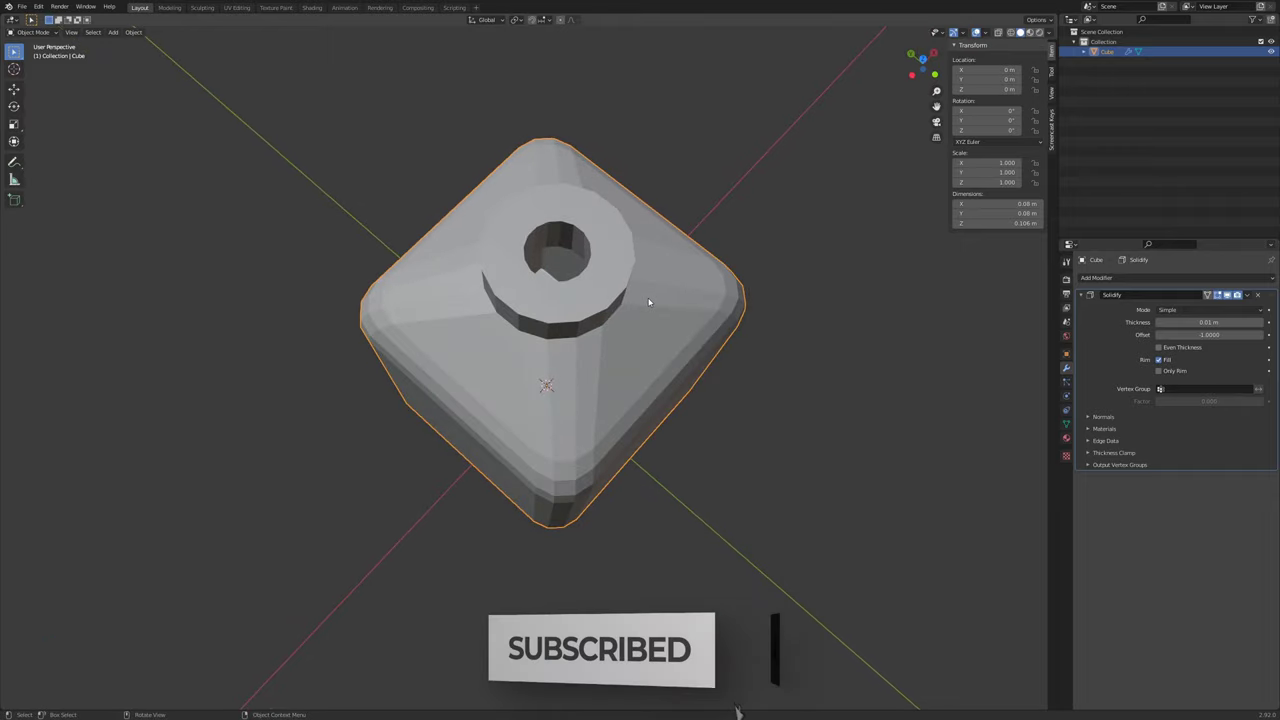
key("z")
left_click(563, 294)
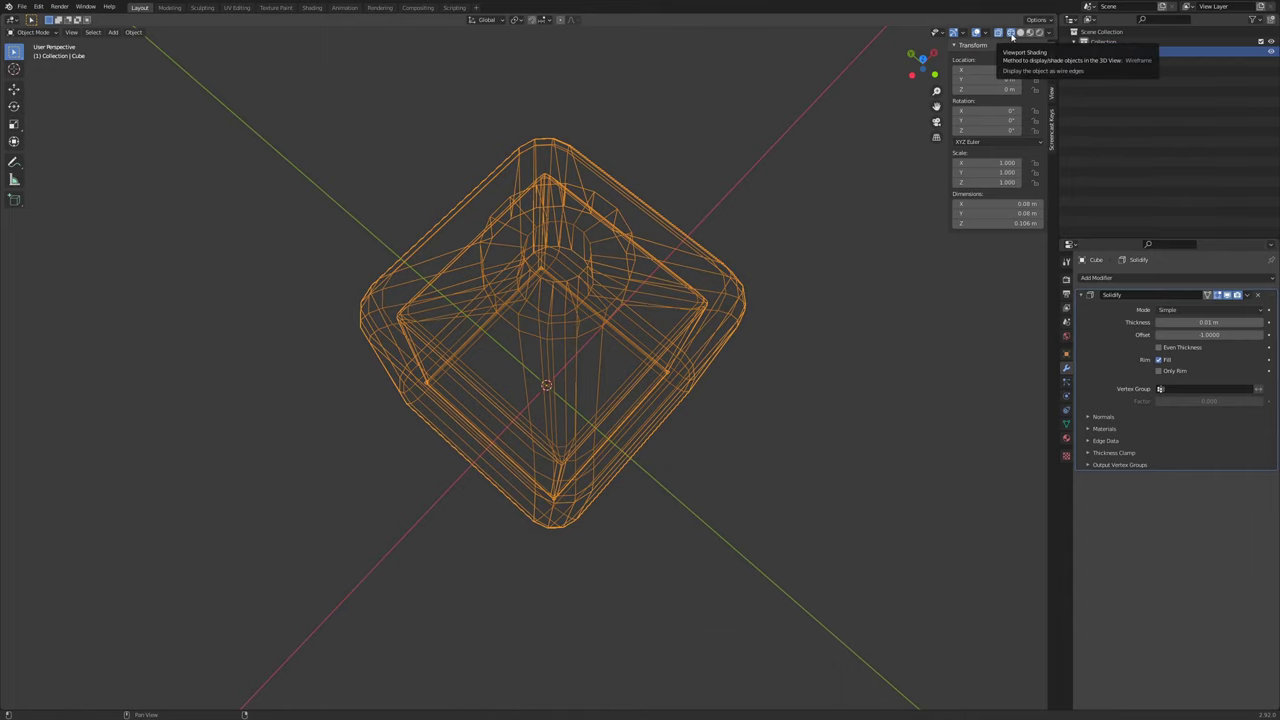
- From Front view, set Solidify thickness to 0.003 m and go back to Solid shading
middle_click_drag(611, 443, 559, 366)
key("KP_1")
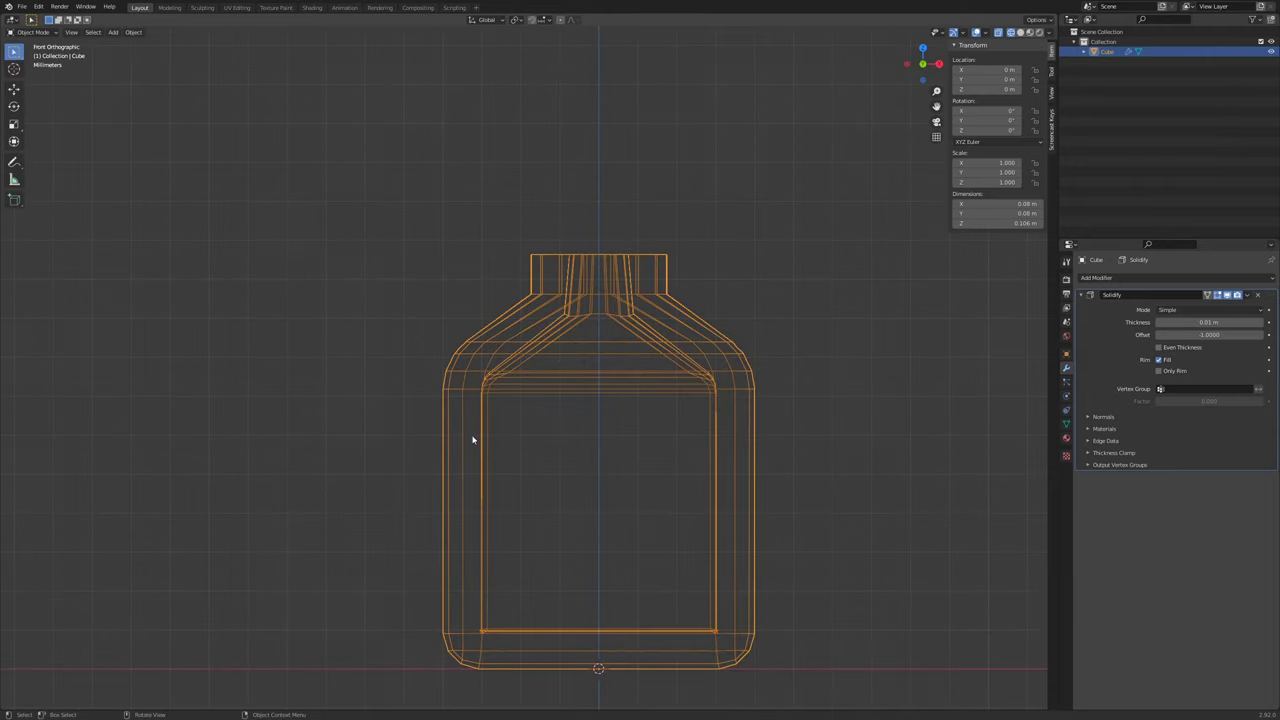
mouse_move(592, 430)
middle_mouse_down()
mouse_move(617, 440)
mouse_move(603, 409)
middle_mouse_up()
key("KP_1")
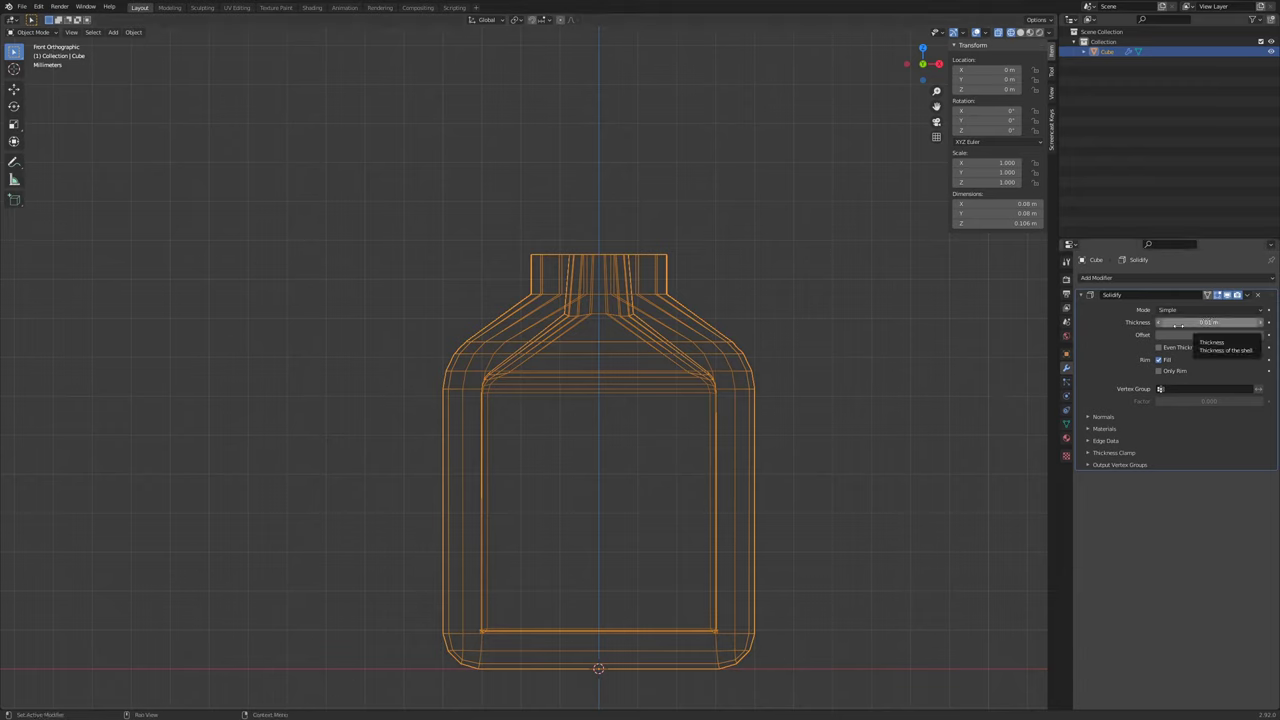
left_click_drag(1200, 322, 1186, 322, "shift")
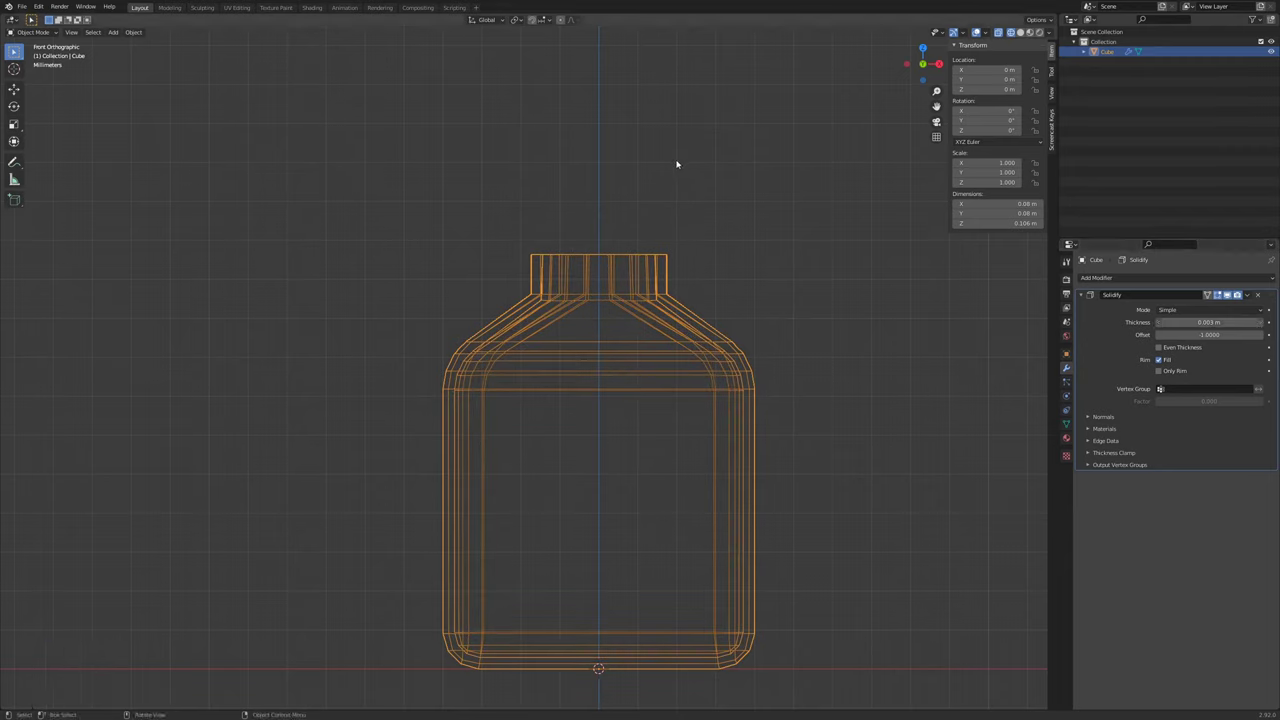
key("z")
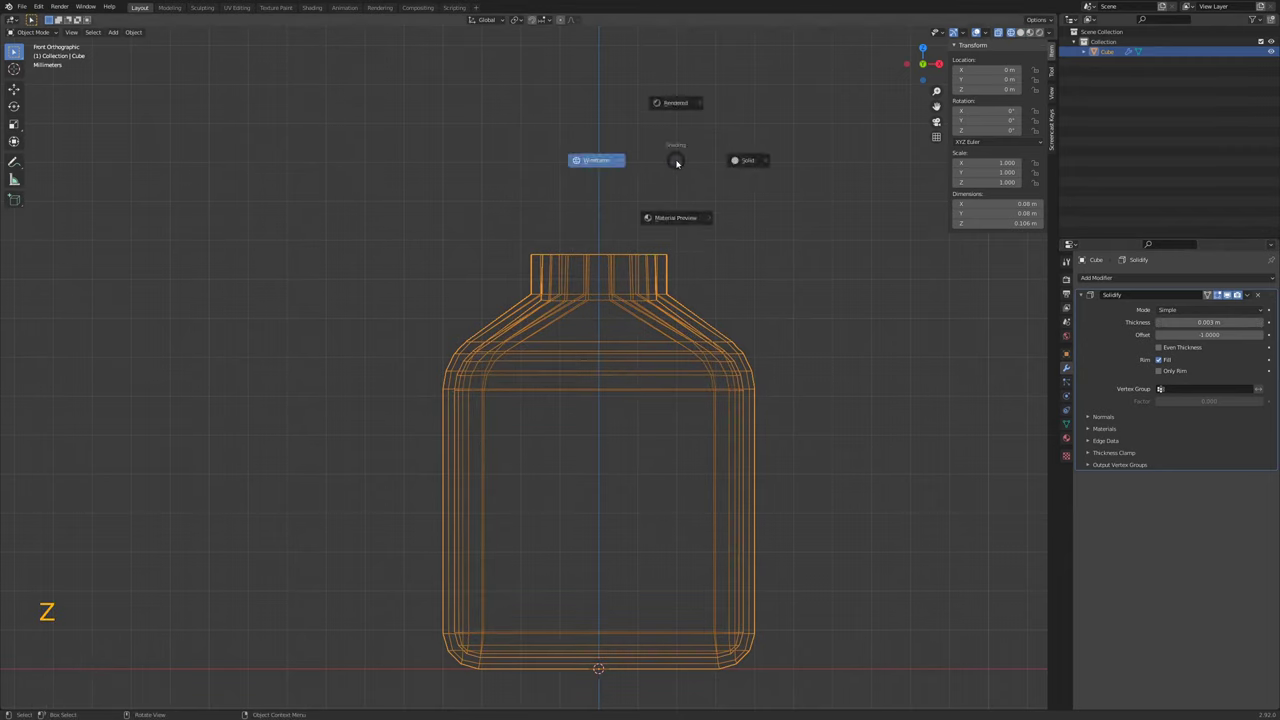
left_click(676, 163)
middle_click_drag(637, 180, 626, 242)
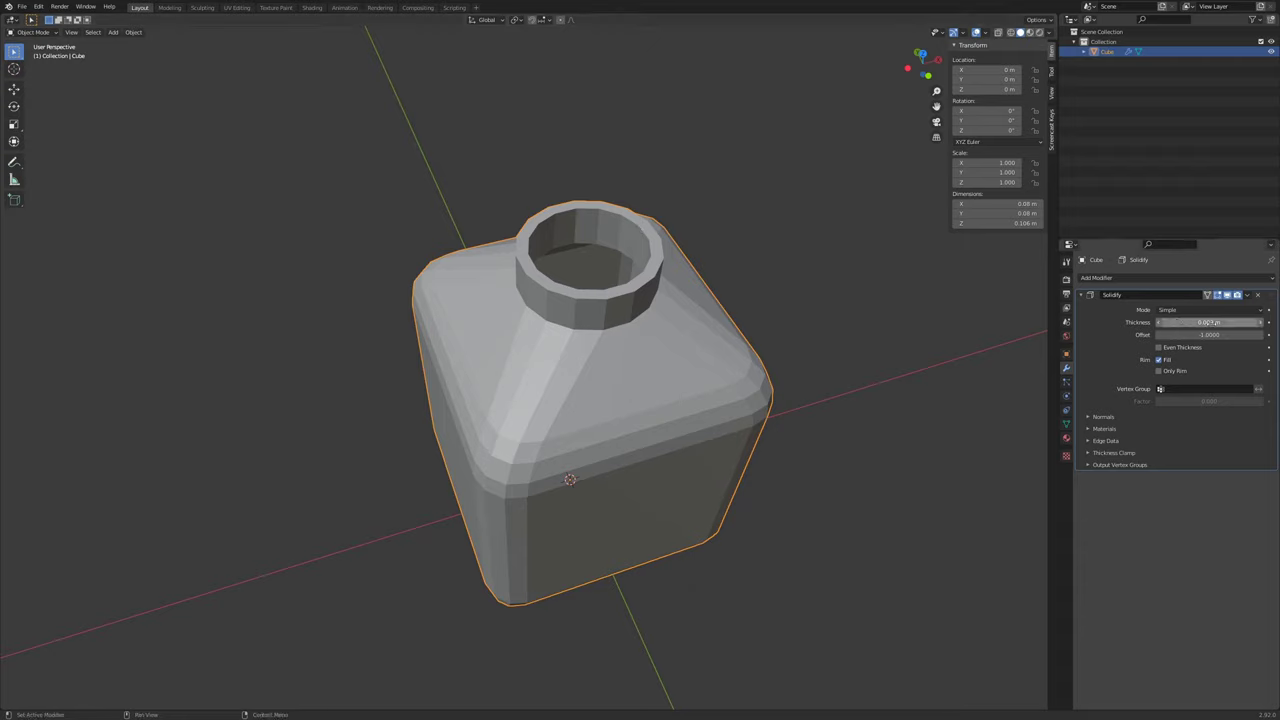
- Raise the Solidify thickness to 0.004 m and enable Even Thickness
mouse_move(1209, 322)
left_mouse_down("shift")
mouse_move(1225, 322)
mouse_move(1212, 322)
left_mouse_up("shift")
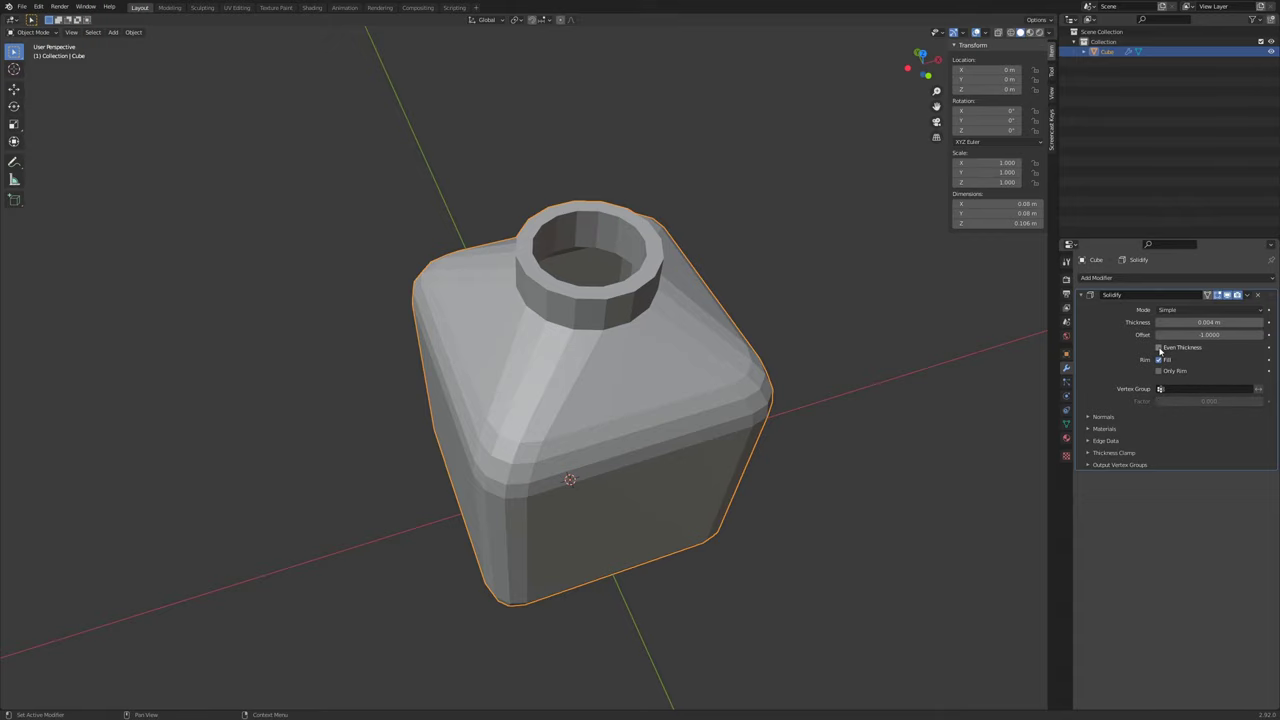
left_click(1159, 347)
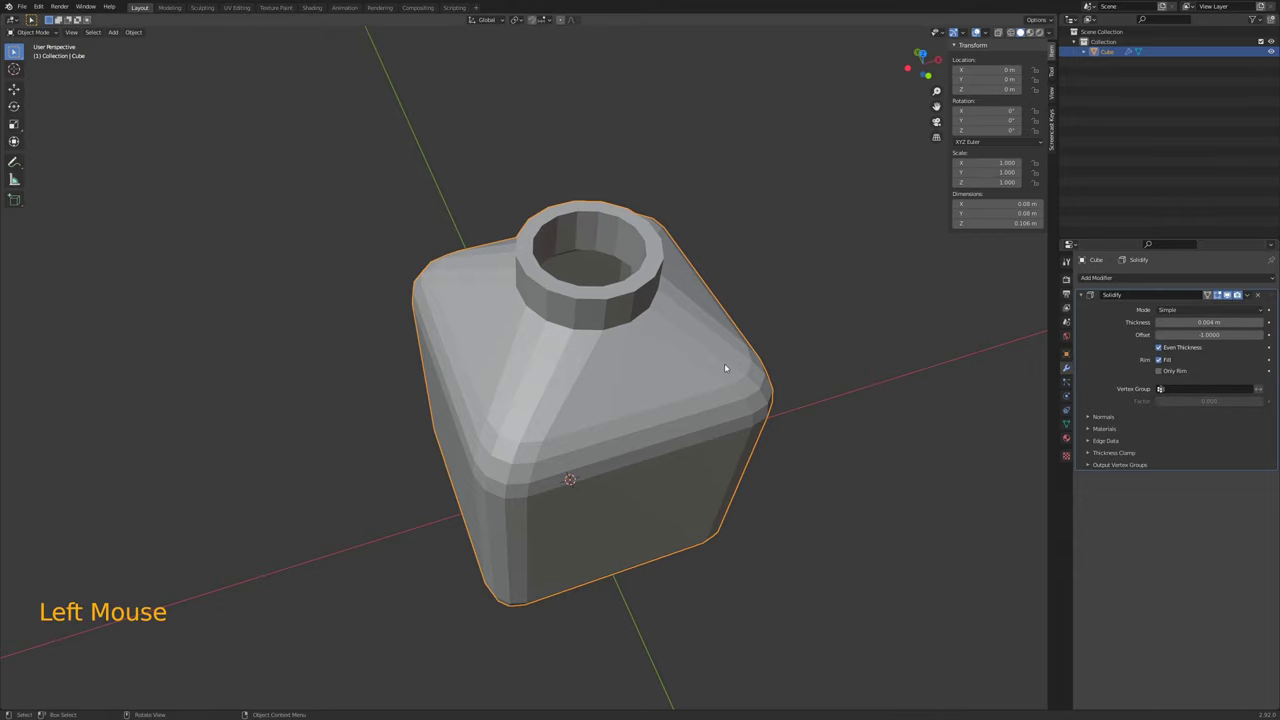
middle_click_drag(731, 366, 749, 340)
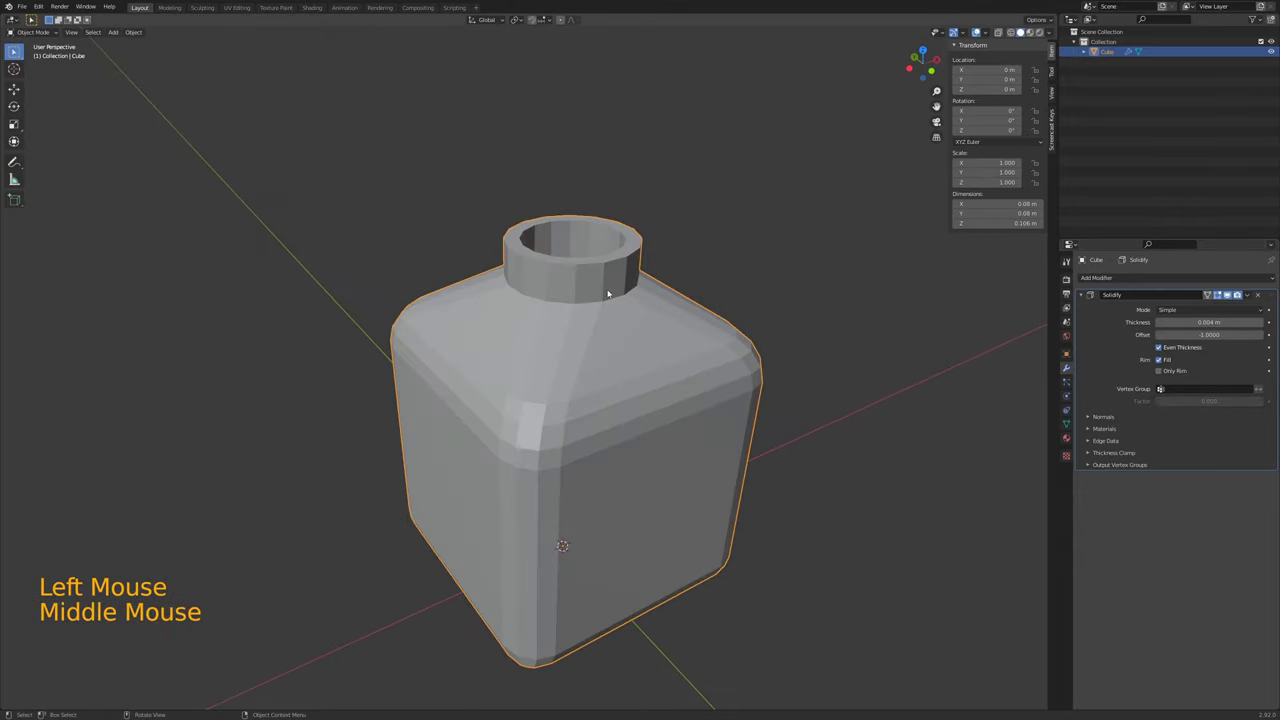
middle_click_drag(607, 294, 851, 303)
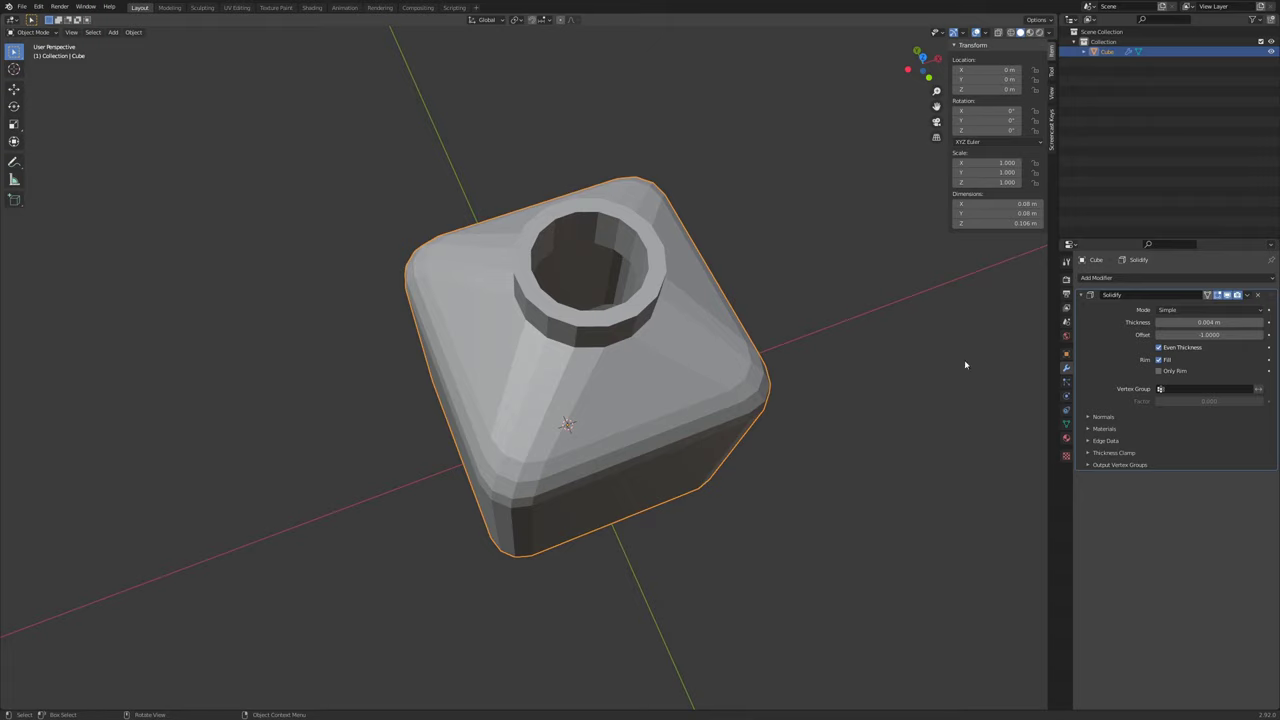